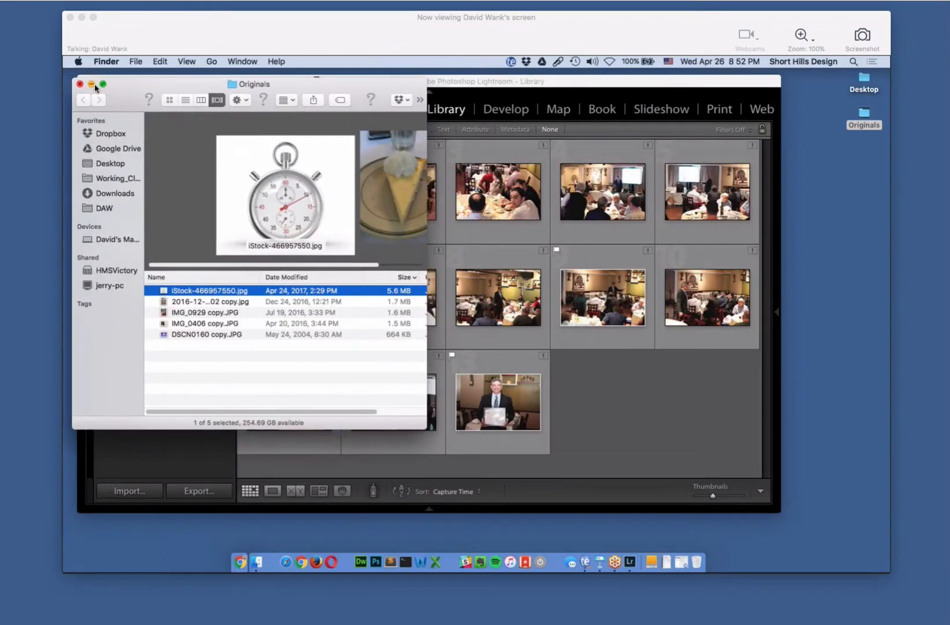
Close the Originals folder window and reduce the thumbnails in the Lightroom Library grid to their smallest size
click(88, 84)
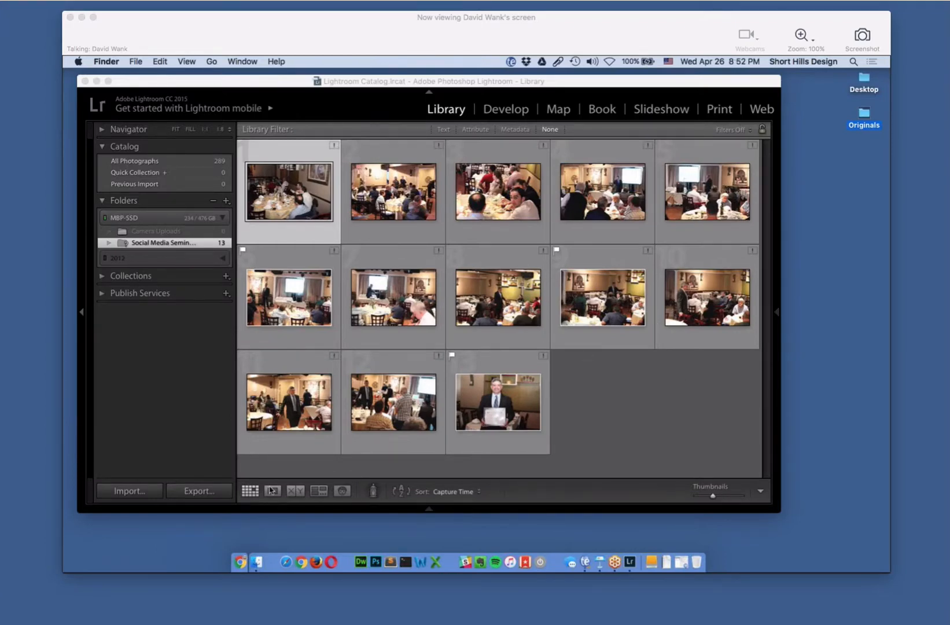
click(714, 495)
mouse_move(714, 496)
mouse_down()
mouse_move(696, 496)
mouse_move(738, 496)
mouse_move(696, 497)
mouse_up()
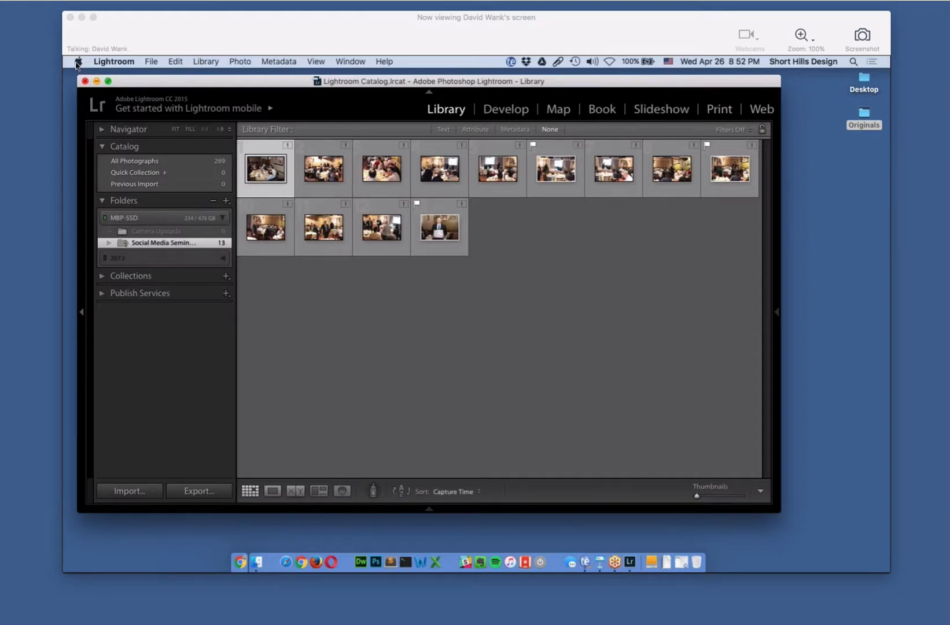
Minimize Lightroom, open the Originals folder from the desktop and widen its Finder window
click(96, 81)
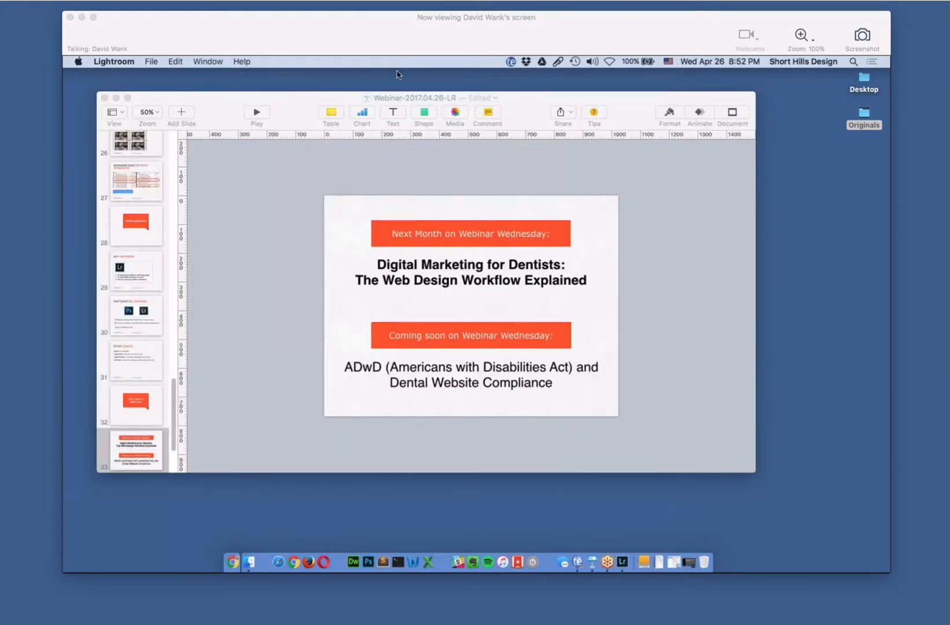
double_click(862, 121)
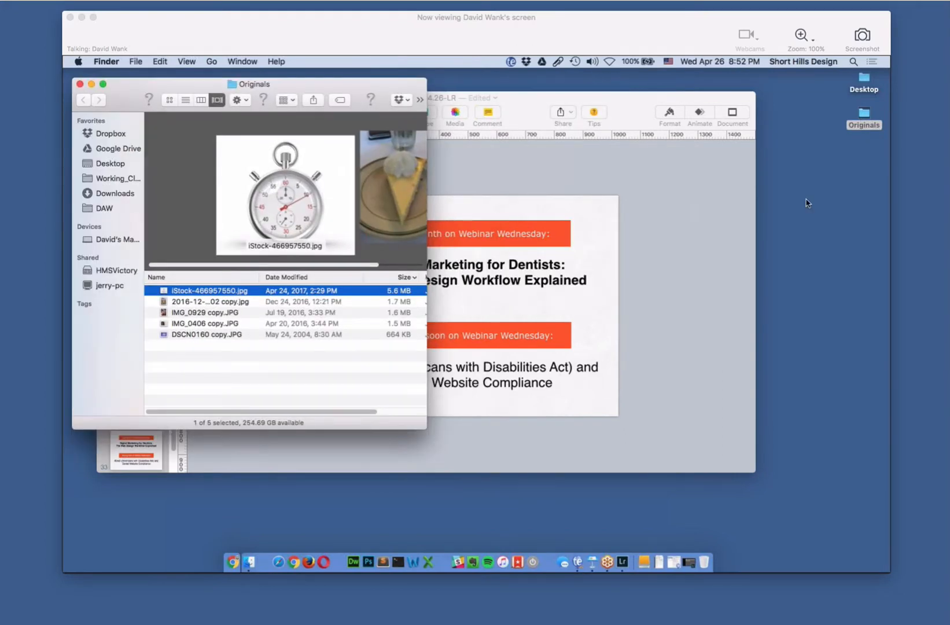
drag(427, 78, 704, 66)
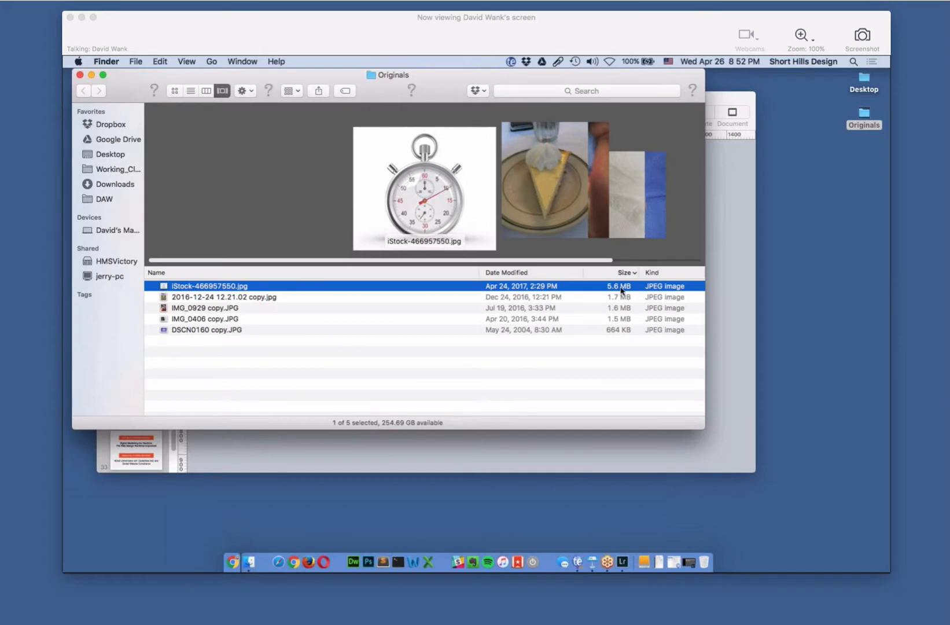
Browse the photos in the Originals folder, previewing each one from iStock-466957550.jpg down to DSCN0160 copy.JPG and checking its file size
key(Down)
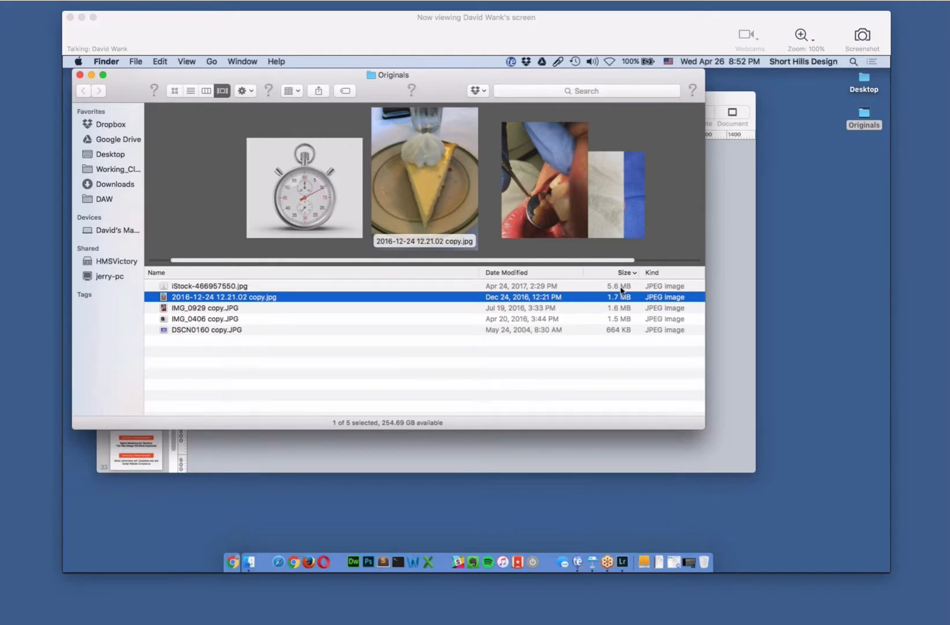
key(Down)
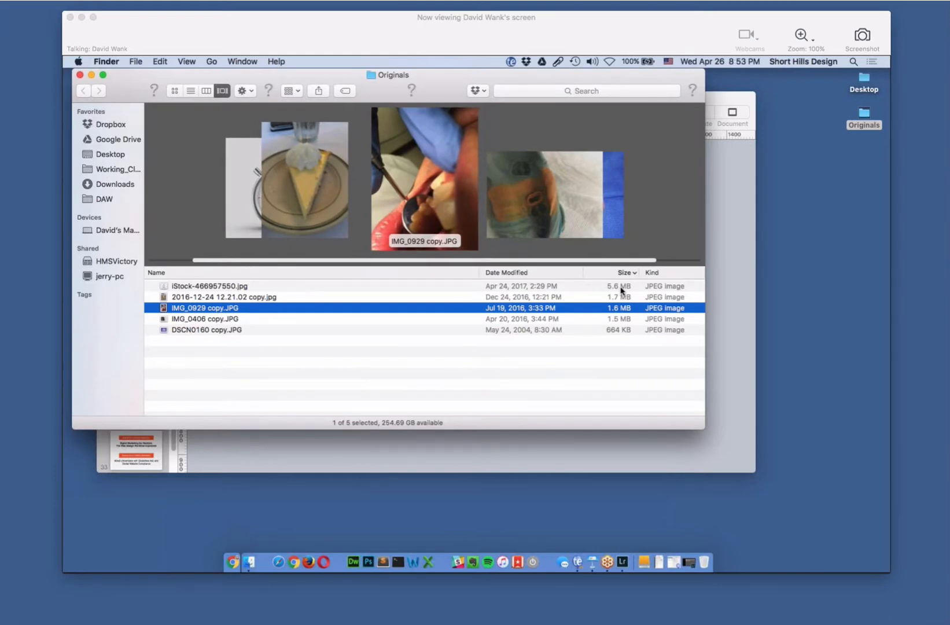
key(Down)
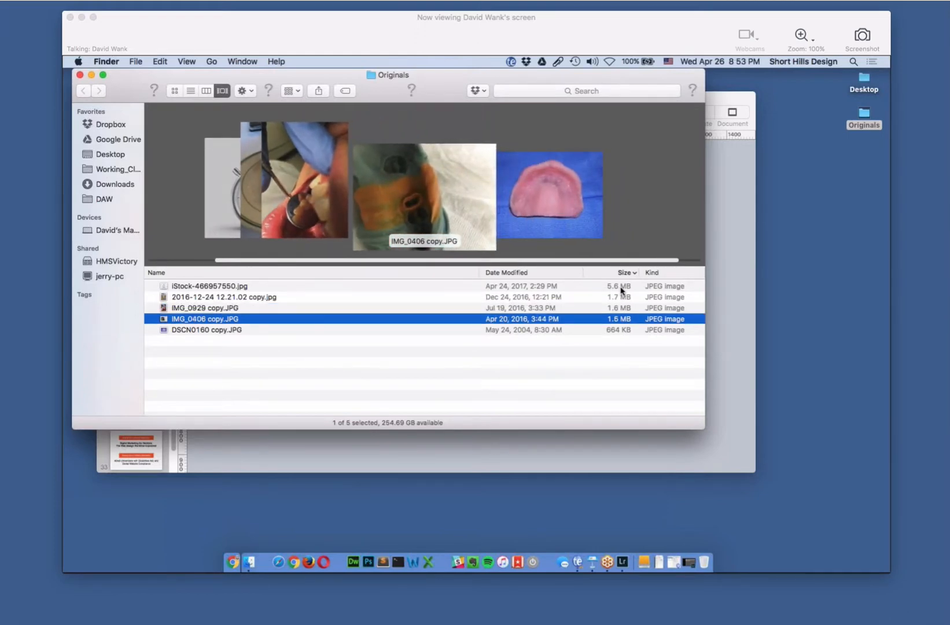
key(Down)
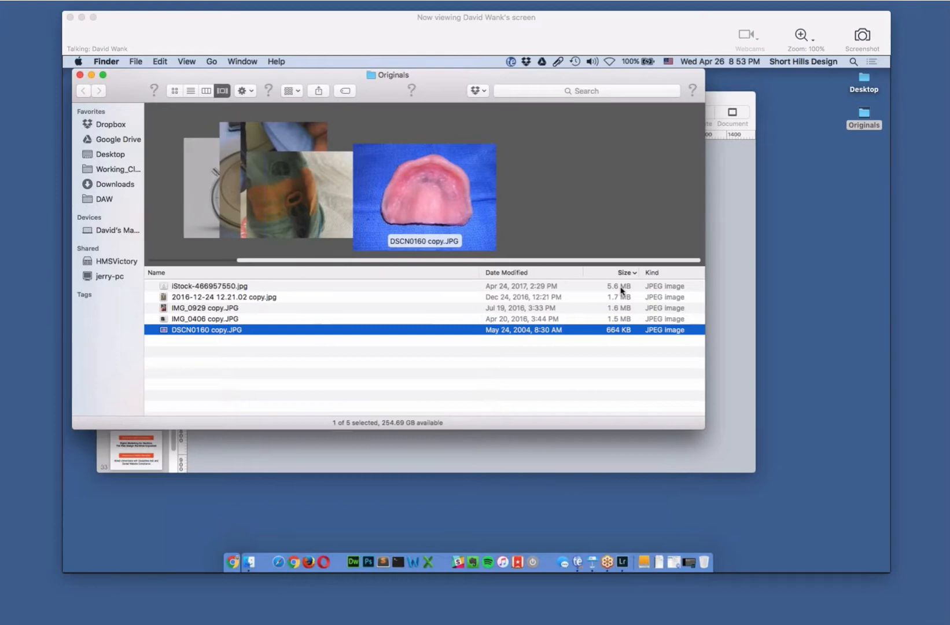
key(Up)
key(Up)
key(Up)
key(Up)
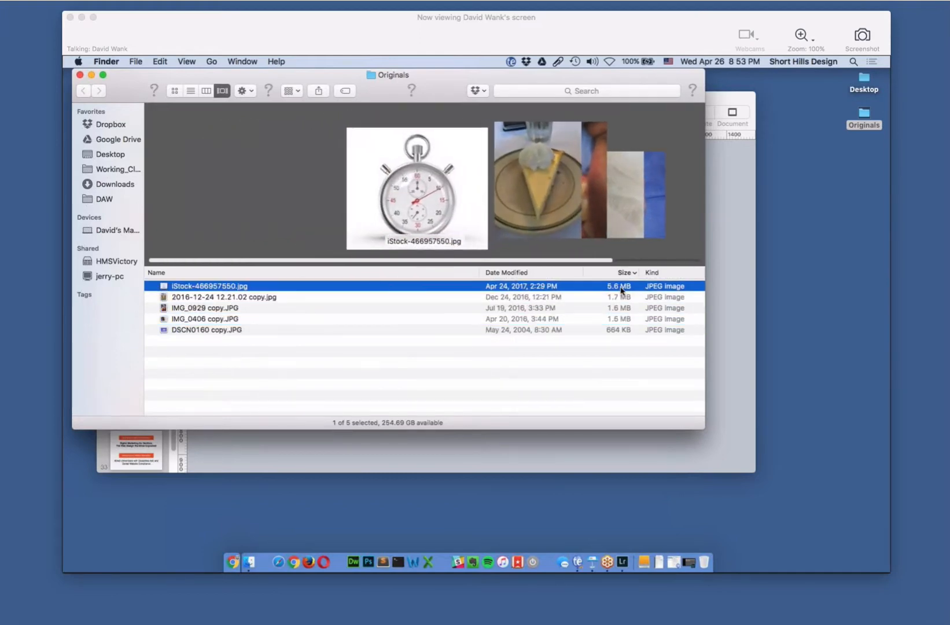
key(Down)
key(Down)
key(Down)
key(Down)
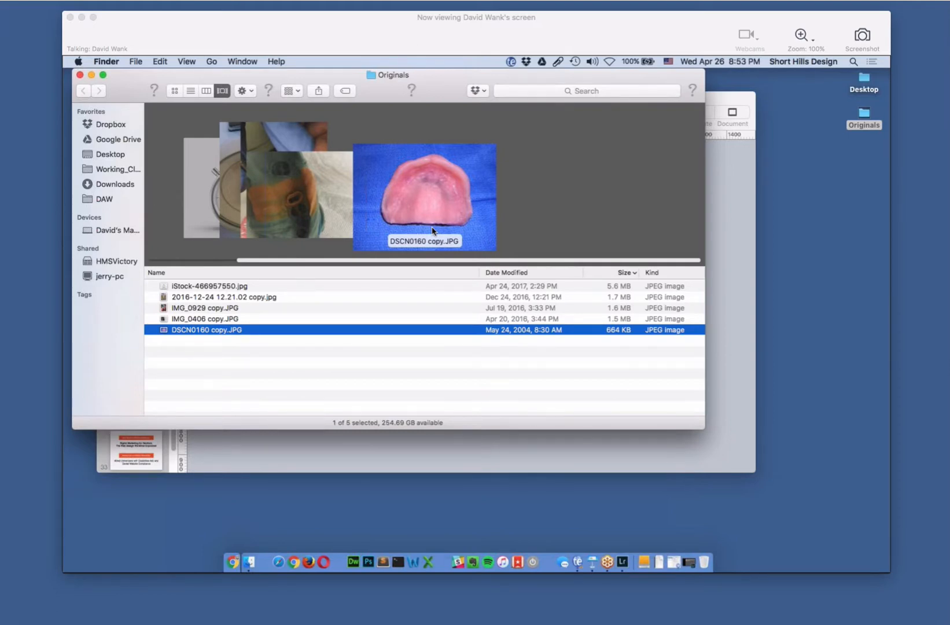
key(Up)
key(Up)
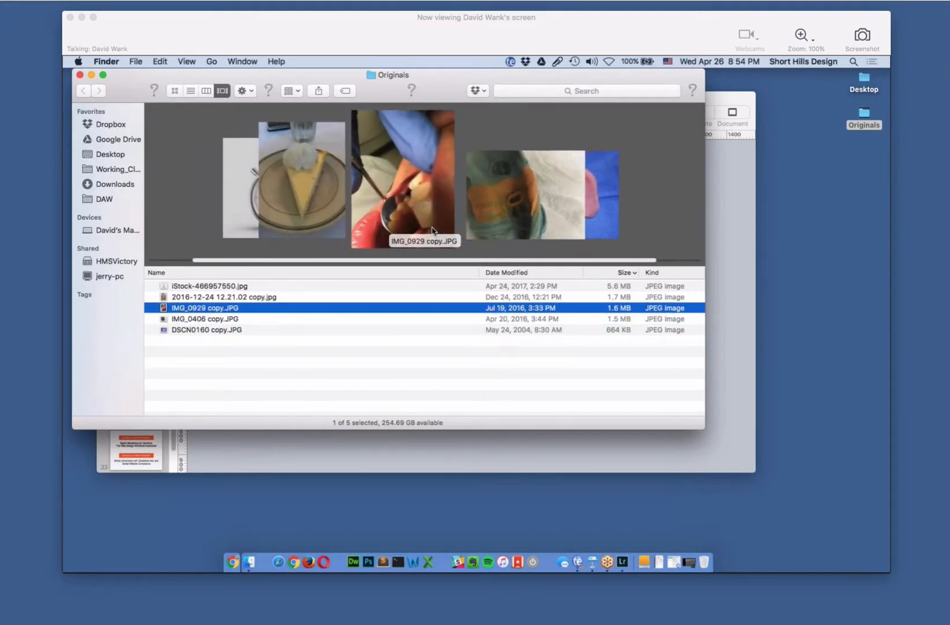
key(Down)
key(Down)
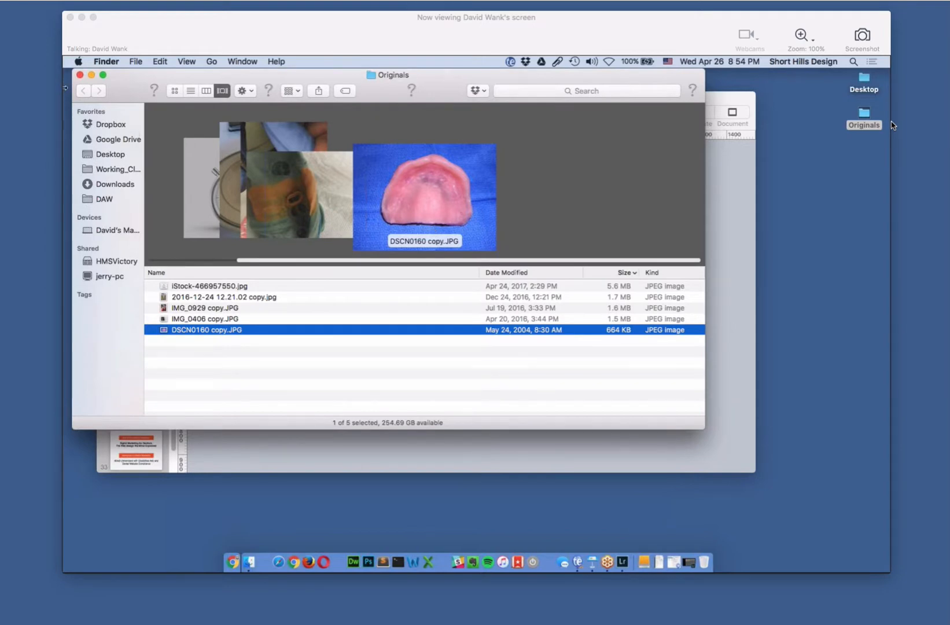
Switch to Lightroom and import all photos from the desktop Originals folder into the catalog, using Add to leave them in place
drag(65, 91, 349, 73)
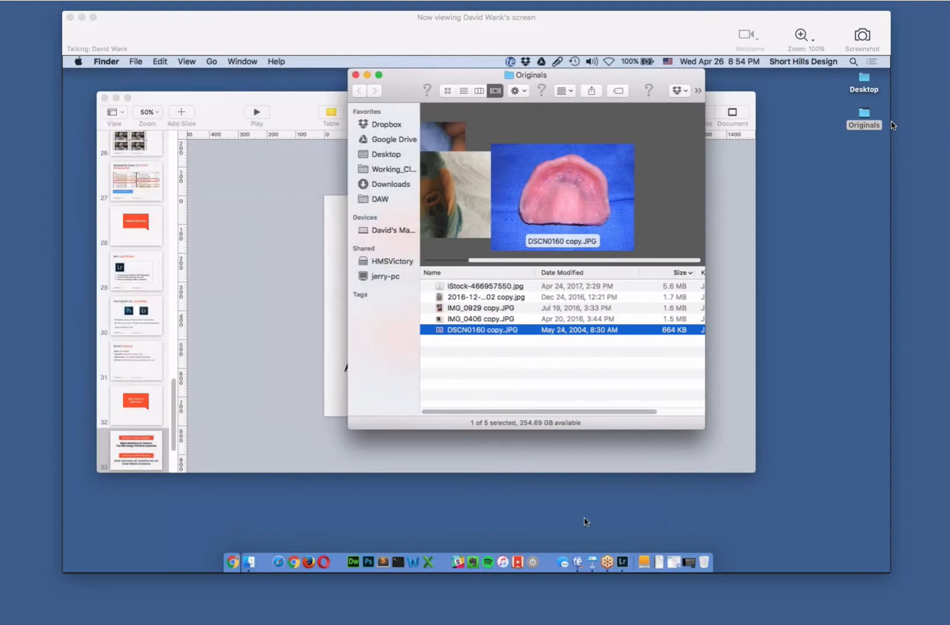
click(623, 561)
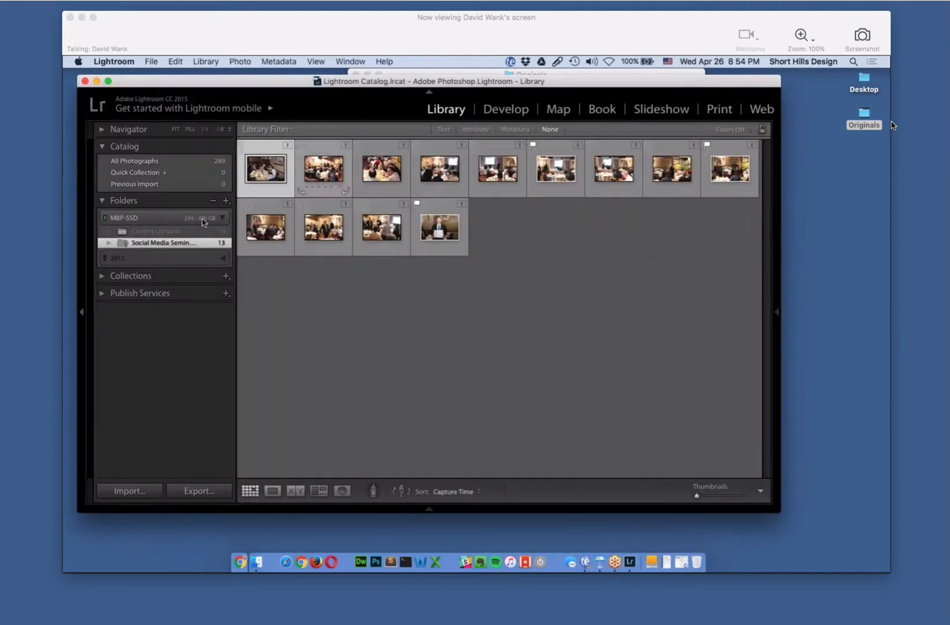
click(170, 233)
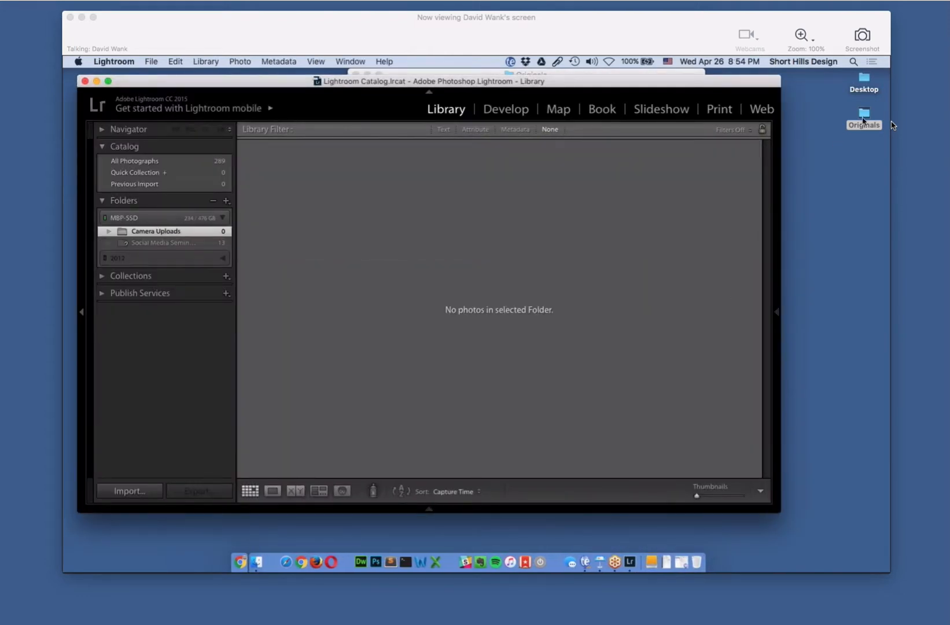
drag(864, 118, 451, 291)
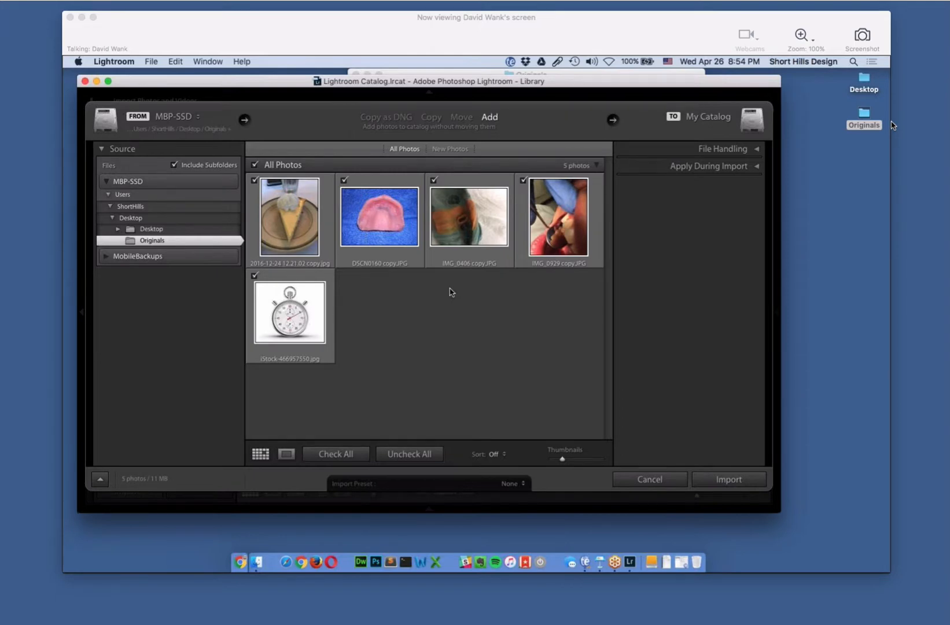
click(716, 487)
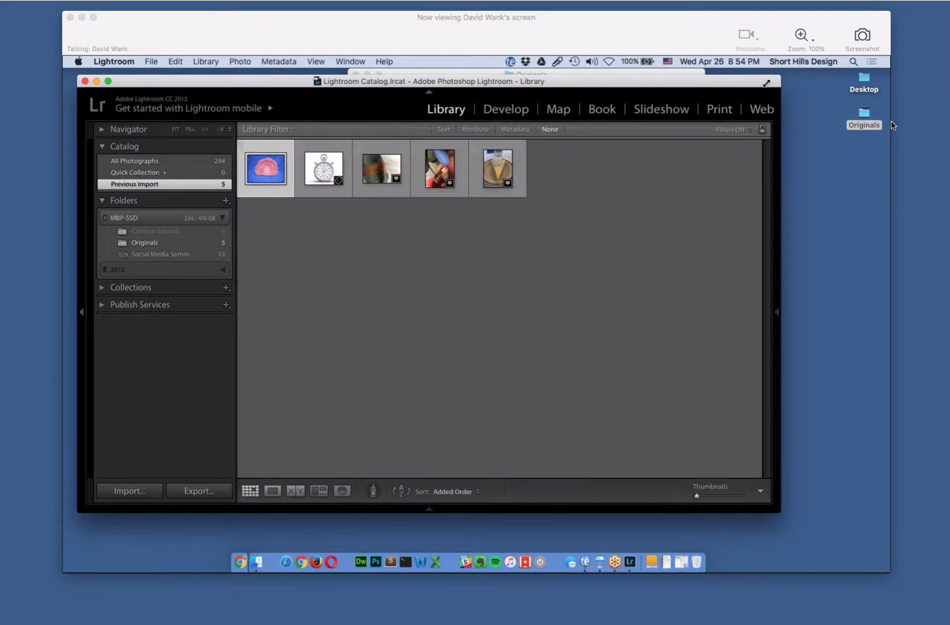
Close the Originals Finder window and make the Lightroom window slightly wider
drag(755, 85, 713, 90)
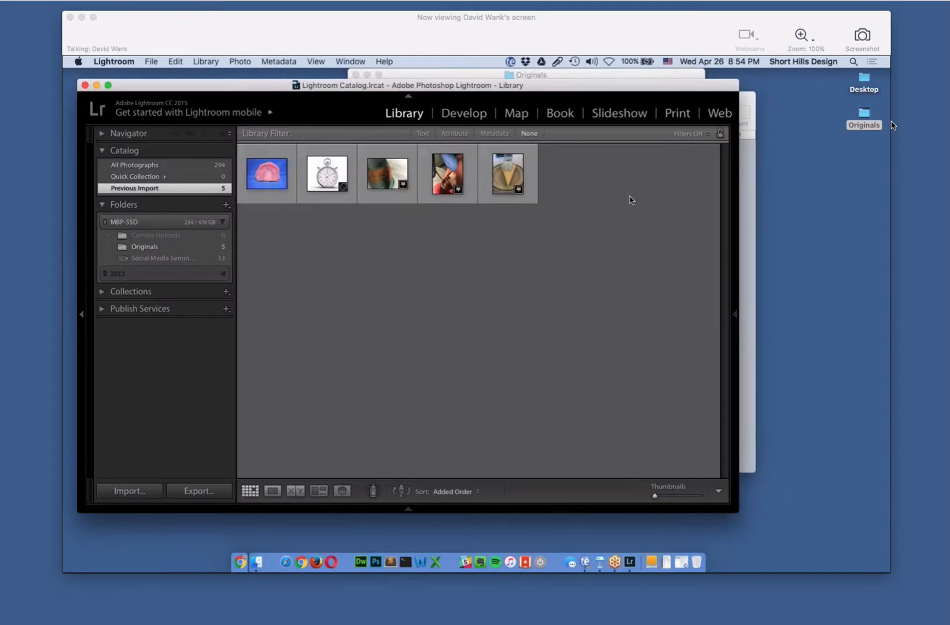
double_click(864, 113)
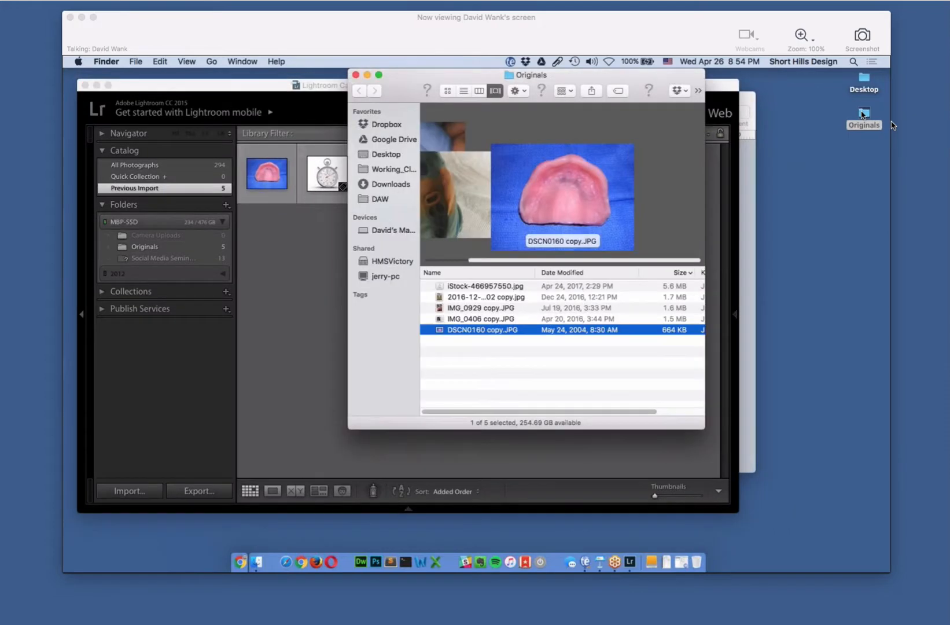
click(357, 75)
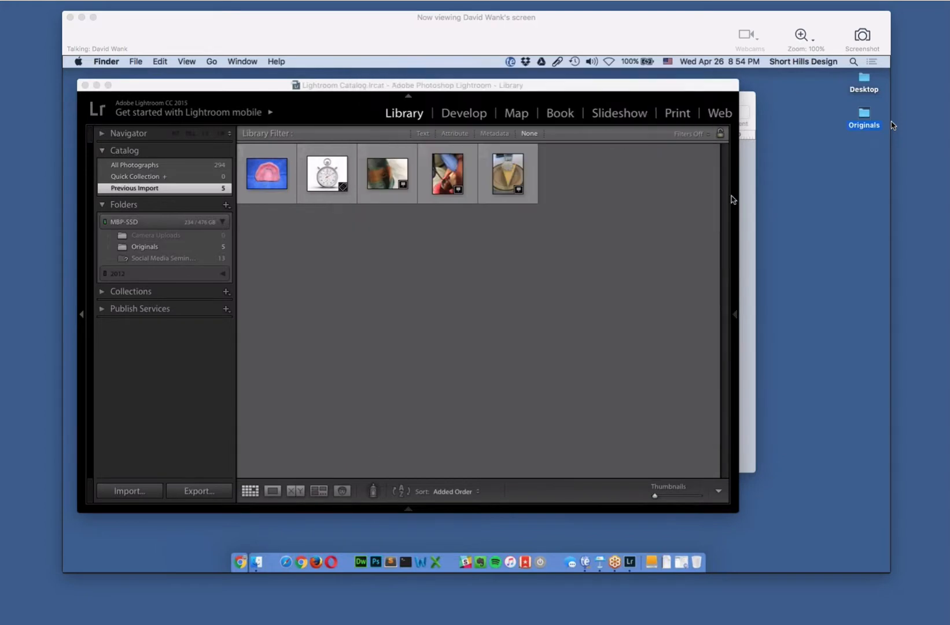
click(651, 185)
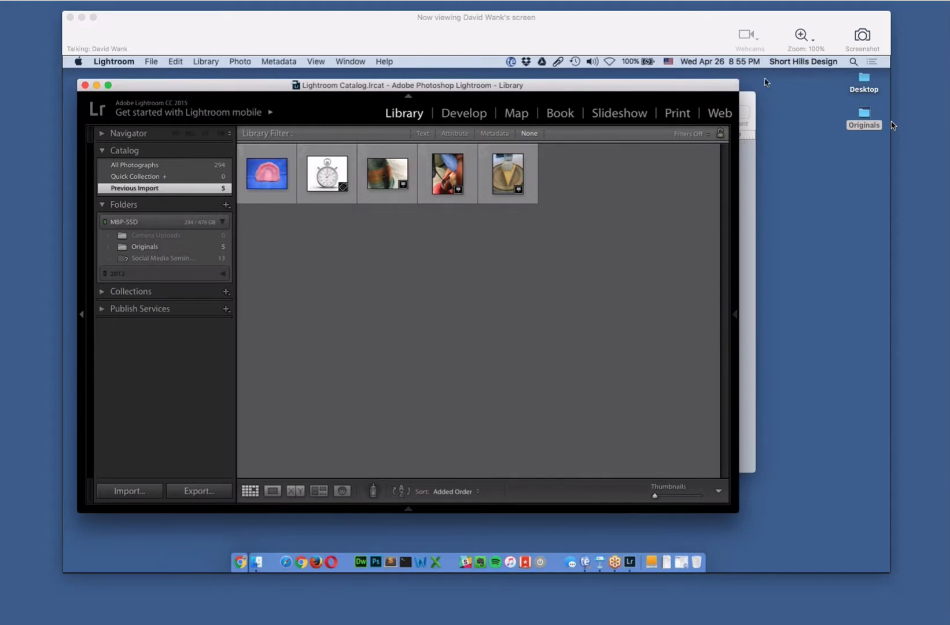
drag(743, 82, 794, 77)
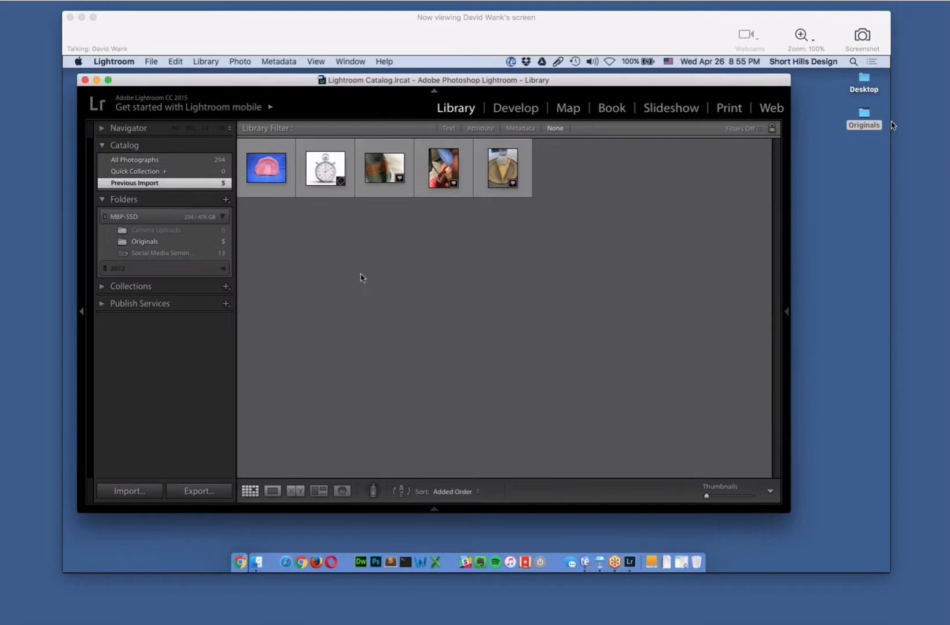
Show the imported denture photo in Loupe view with the adjustment panels visible, and open it in the Develop module
click(268, 176)
double_click(268, 175)
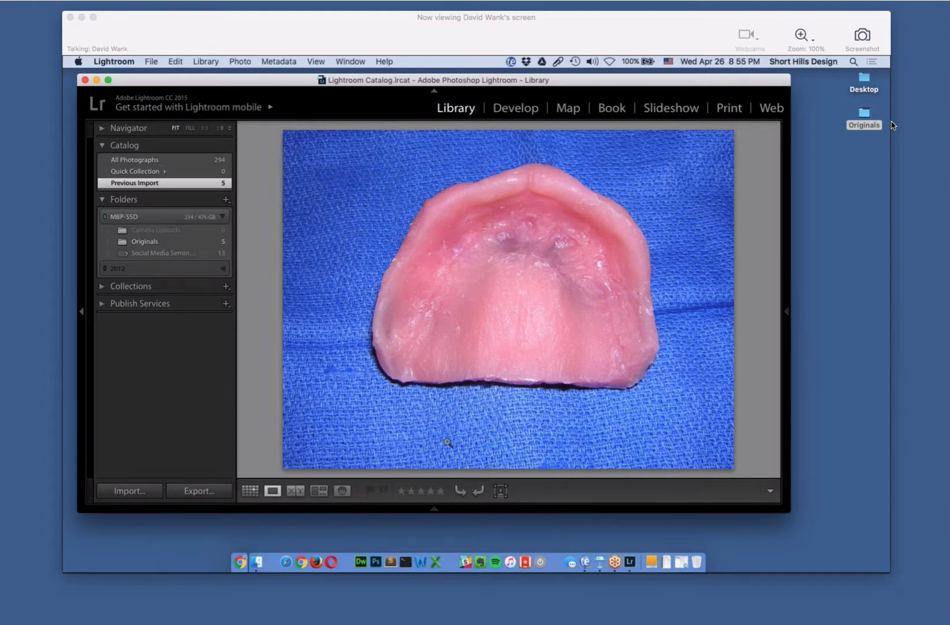
click(787, 315)
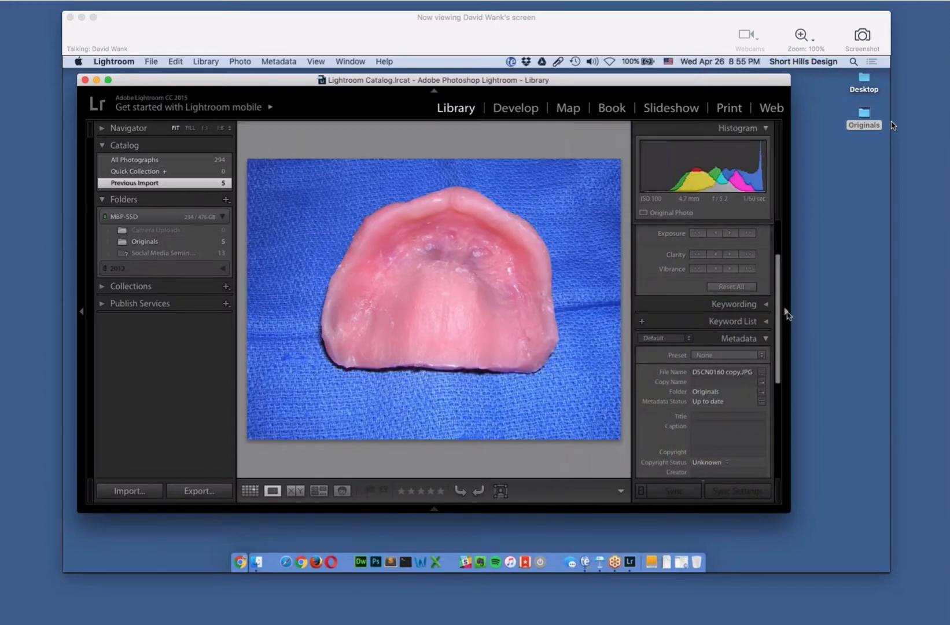
click(524, 112)
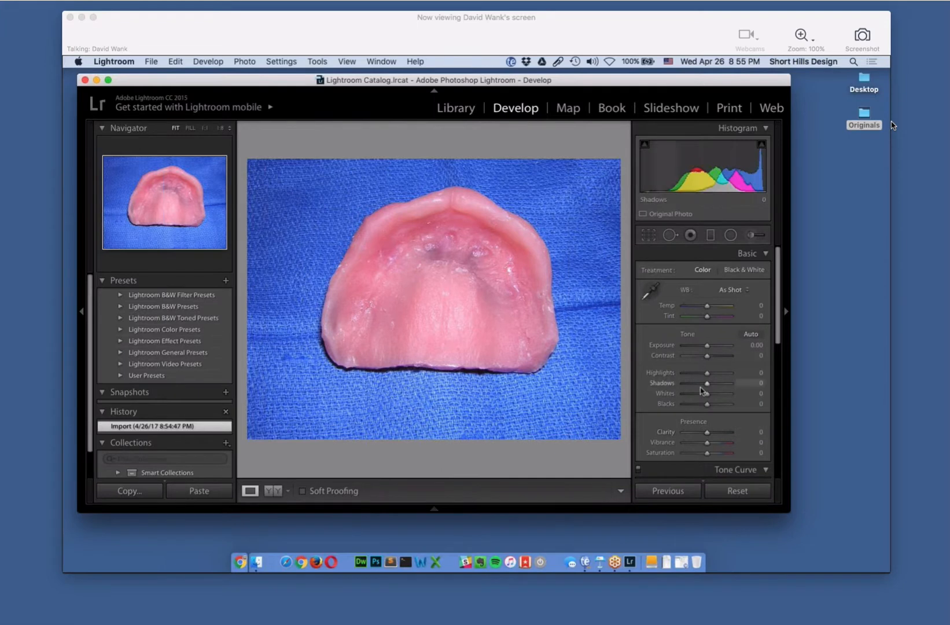
Crop the photo closer around the denture at a 4 x 5 / 8 x 10 aspect, centre the denture in the frame and apply the crop
scroll(705, 373, down, 5)
scroll(701, 387, up, 6)
scroll(701, 391, down, 1)
click(649, 235)
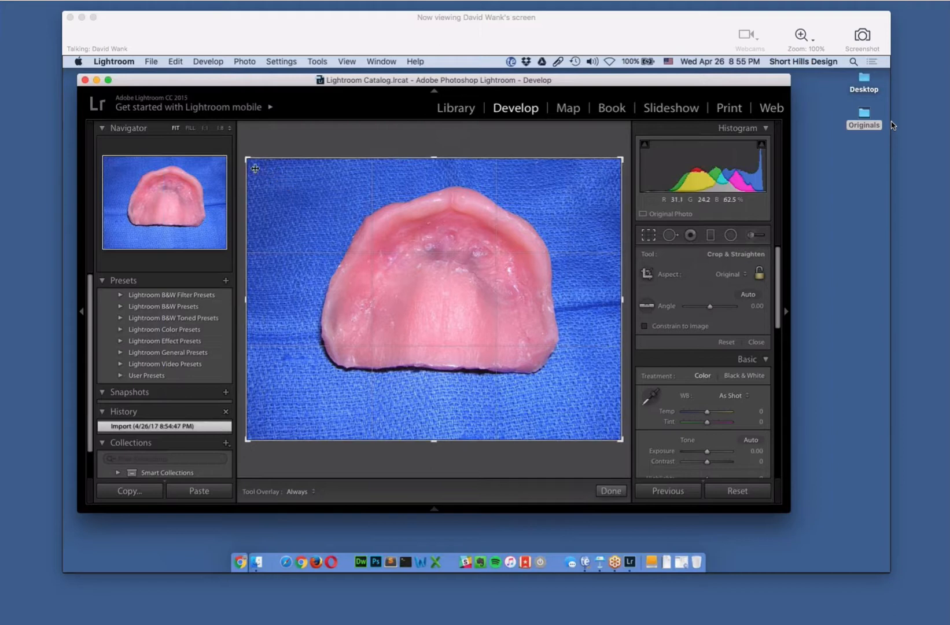
drag(247, 159, 278, 167)
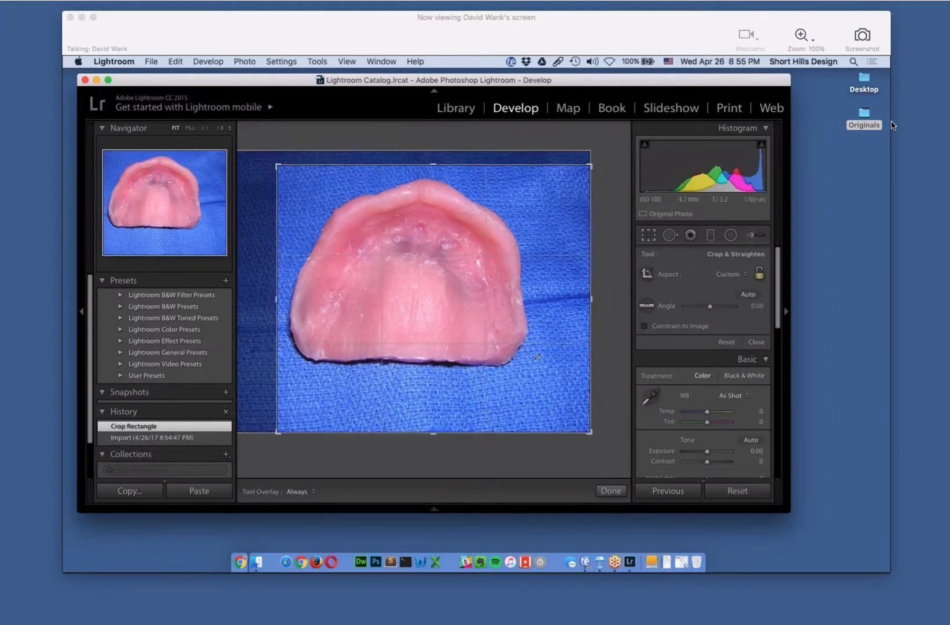
drag(590, 432, 580, 410)
drag(480, 260, 493, 261)
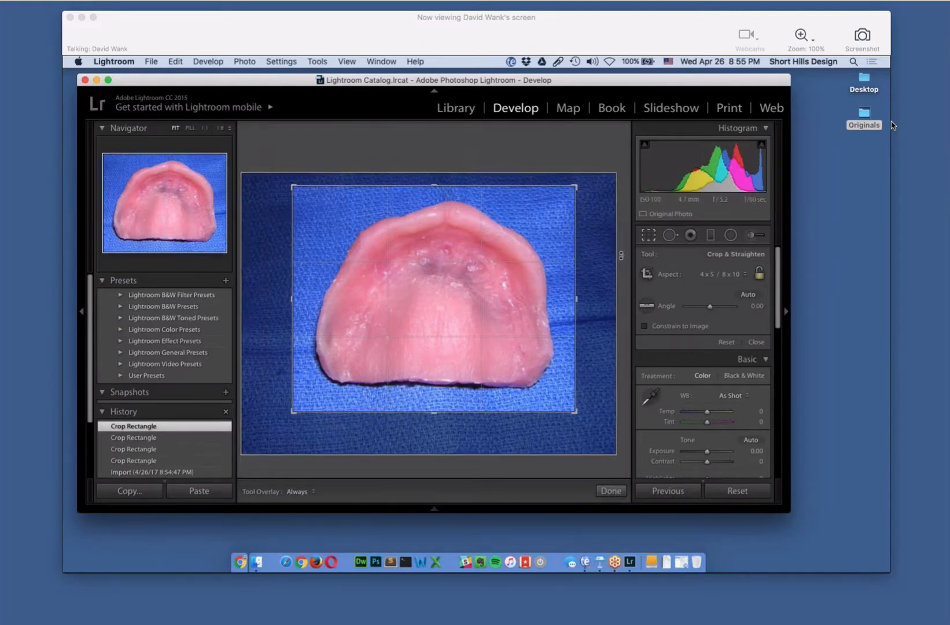
click(746, 275)
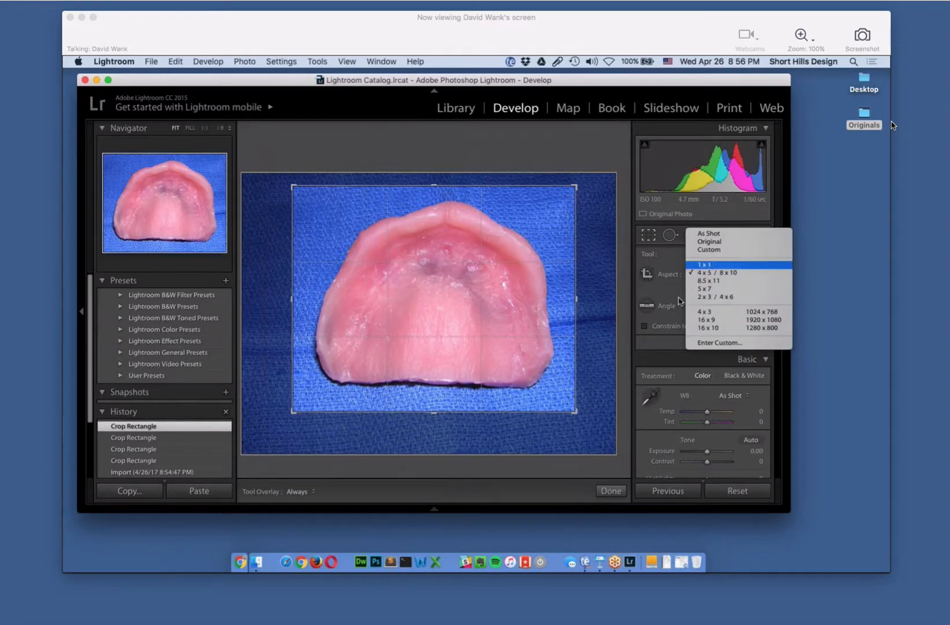
click(519, 254)
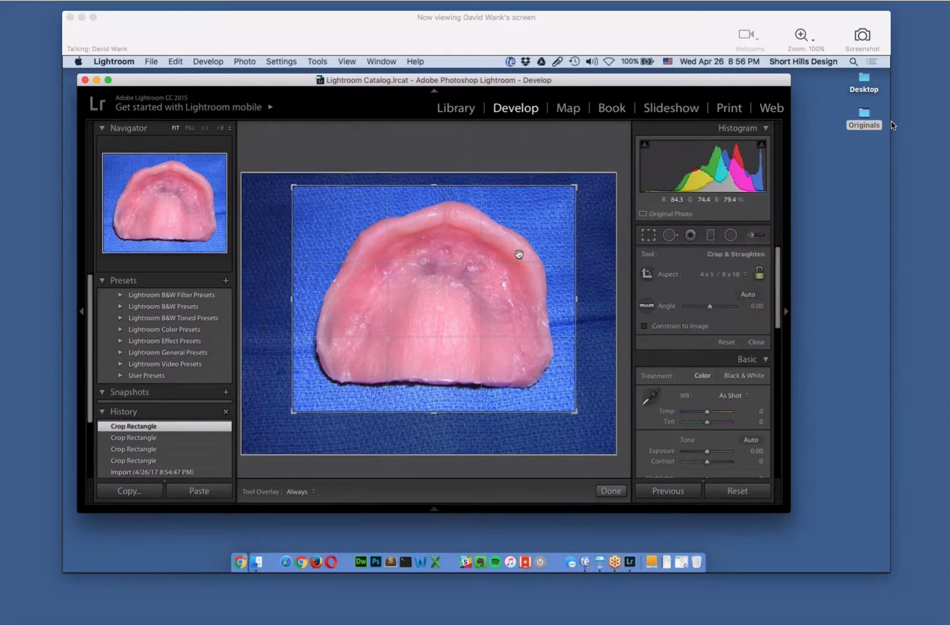
key(Return)
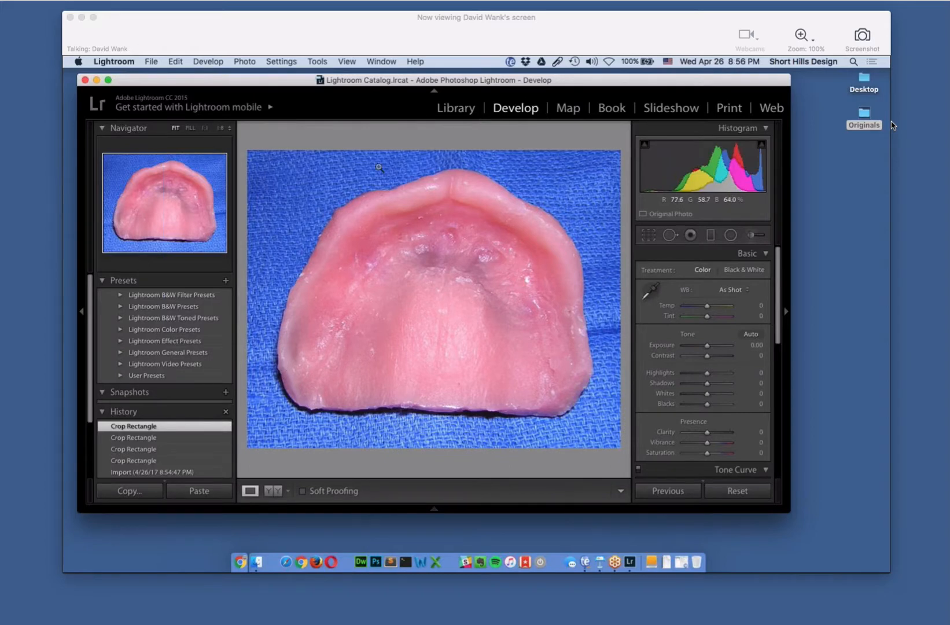
Return to the Library grid of imported photos and open the desktop Originals folder in Finder
click(443, 117)
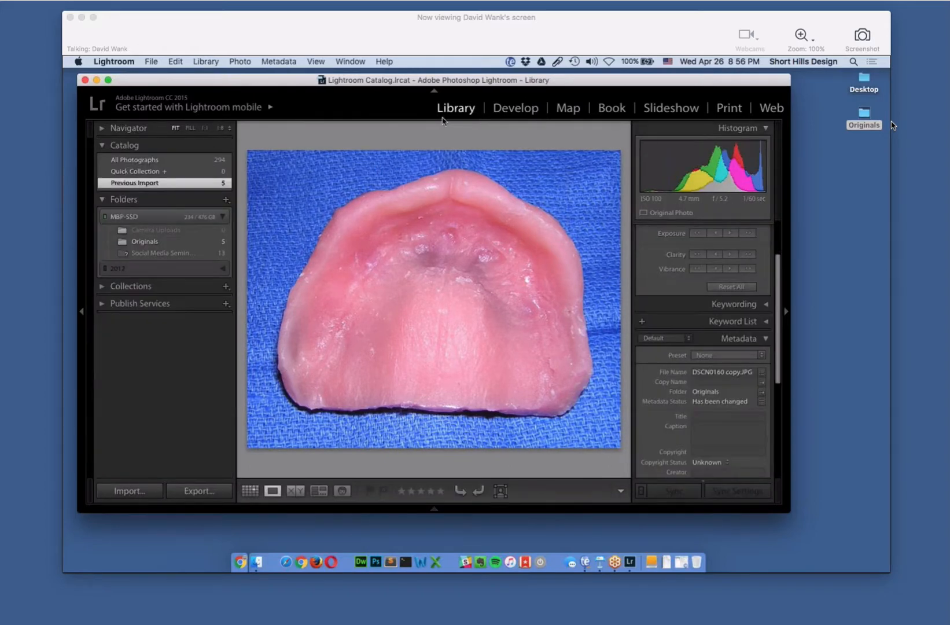
key(g)
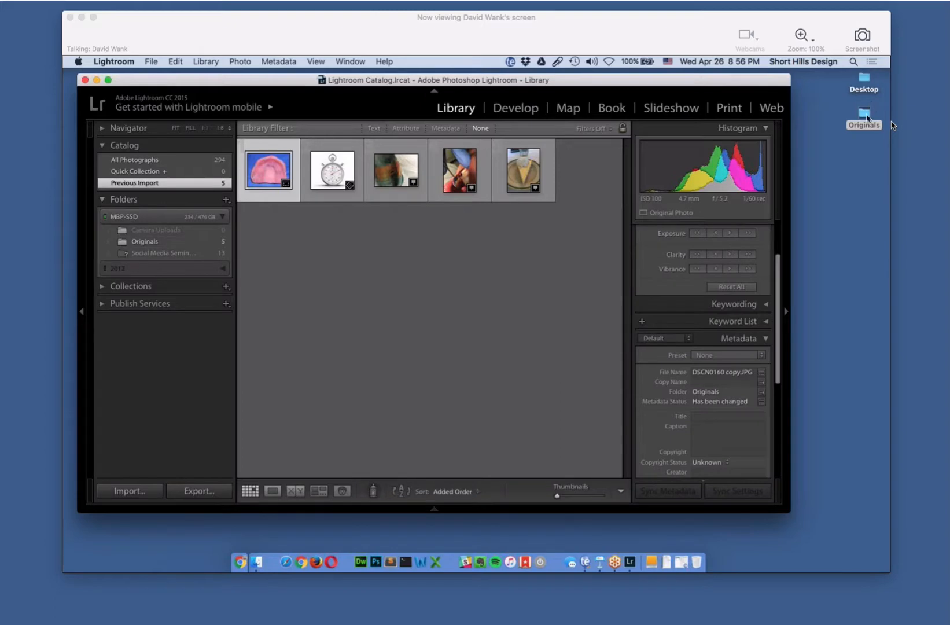
double_click(866, 116)
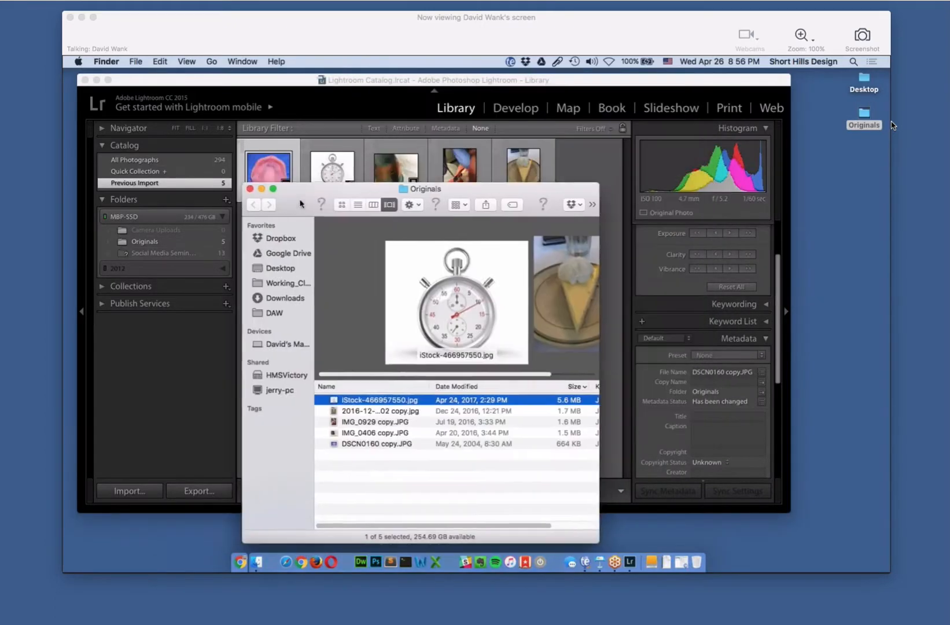
Preview the original IMG_0406 and DSCN0160 files in the Originals folder, and close the Finder window
click(376, 433)
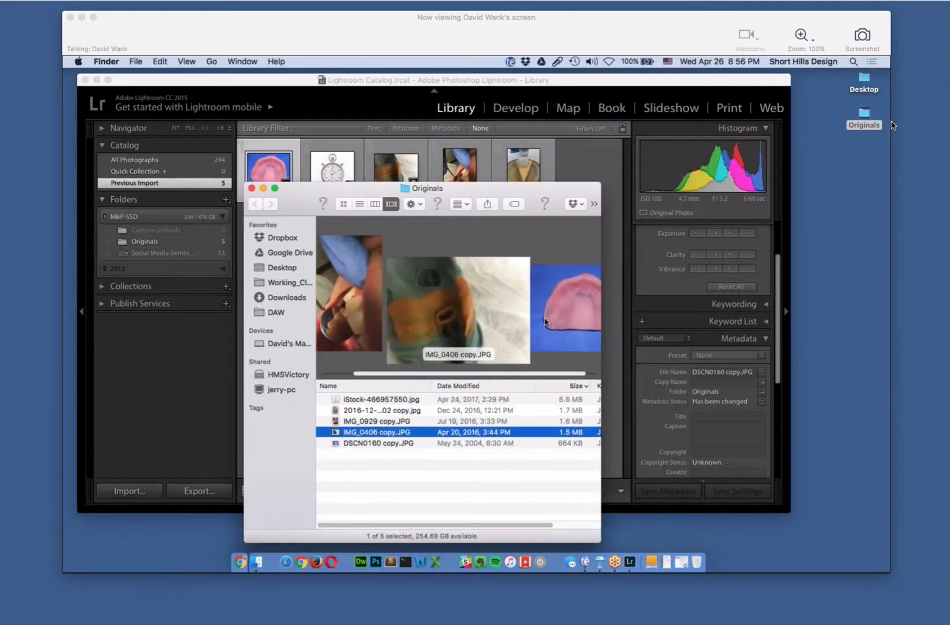
click(545, 322)
drag(306, 206, 440, 135)
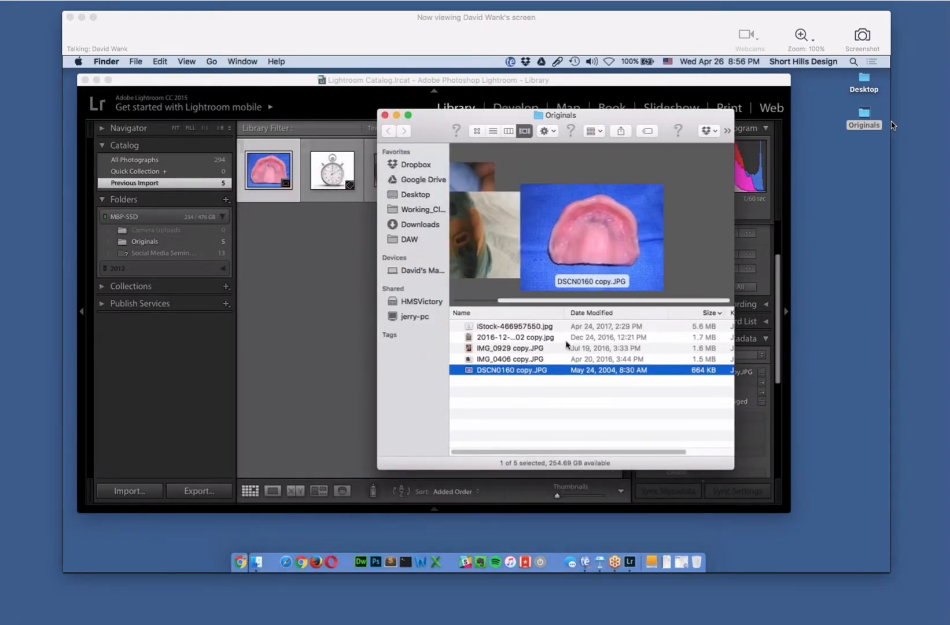
click(385, 115)
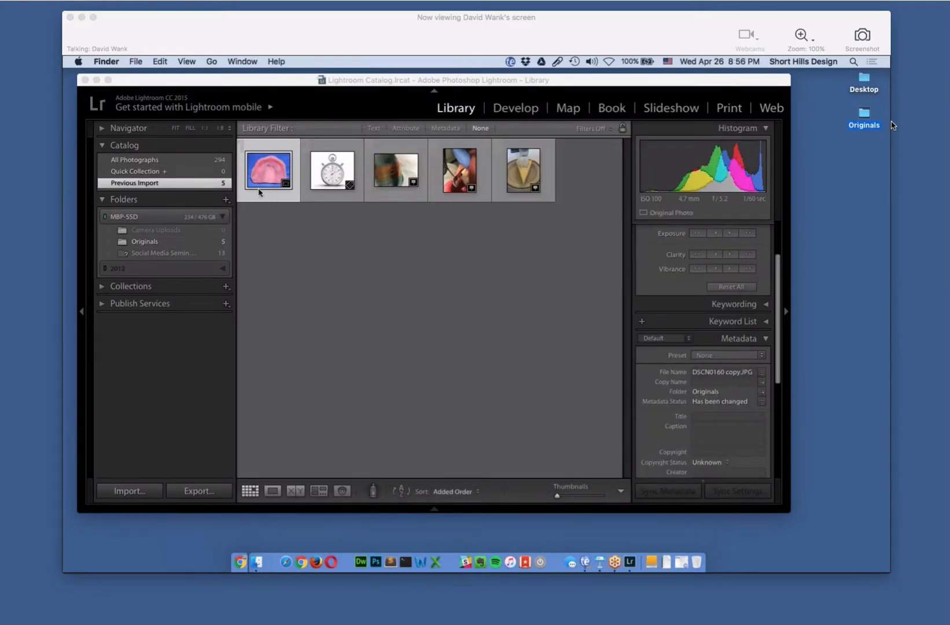
View the stopwatch photo in Loupe view, advance to the IMG_0406 photo and open it in the Develop module
click(331, 296)
click(328, 175)
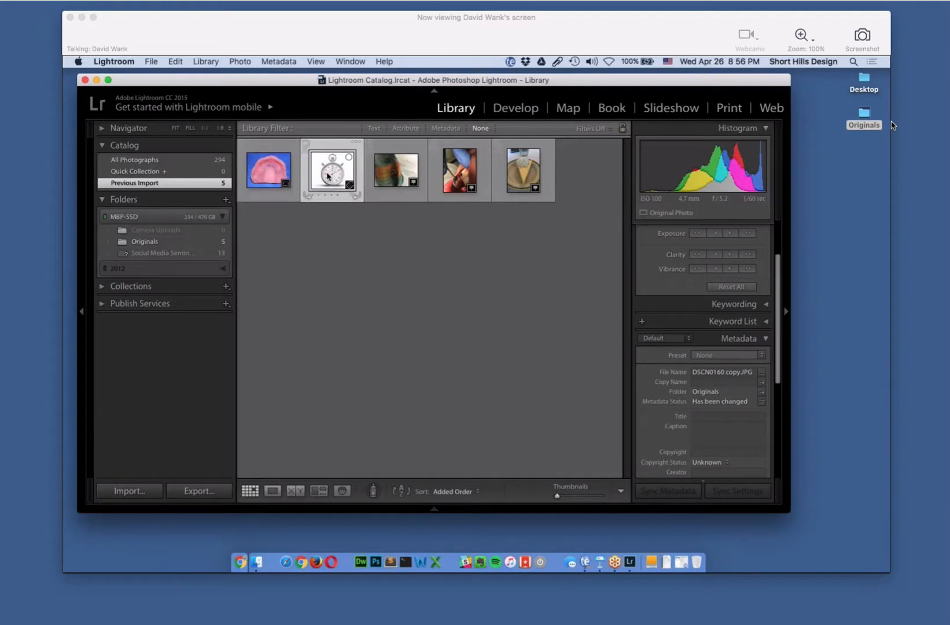
double_click(328, 175)
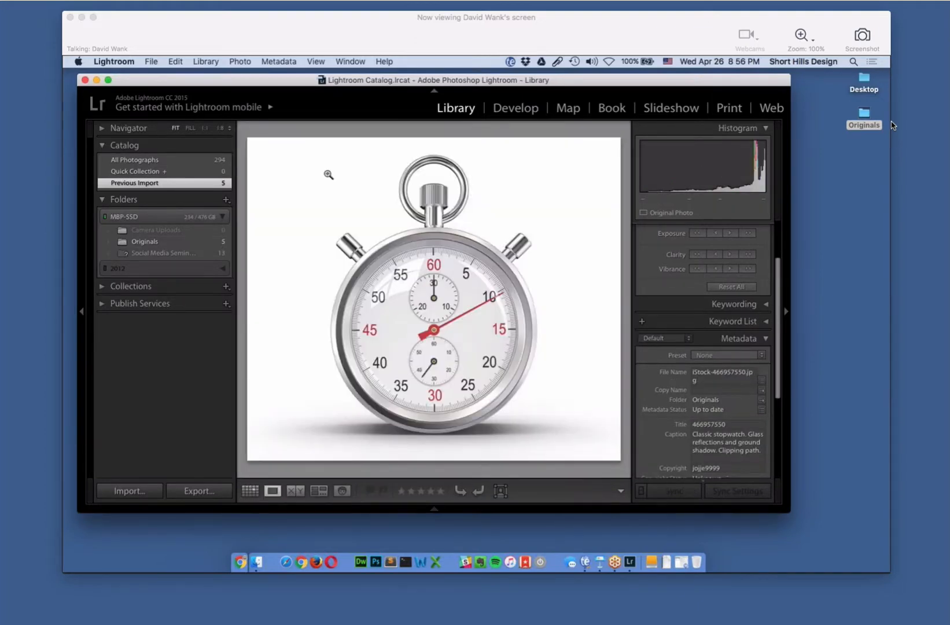
key(Right)
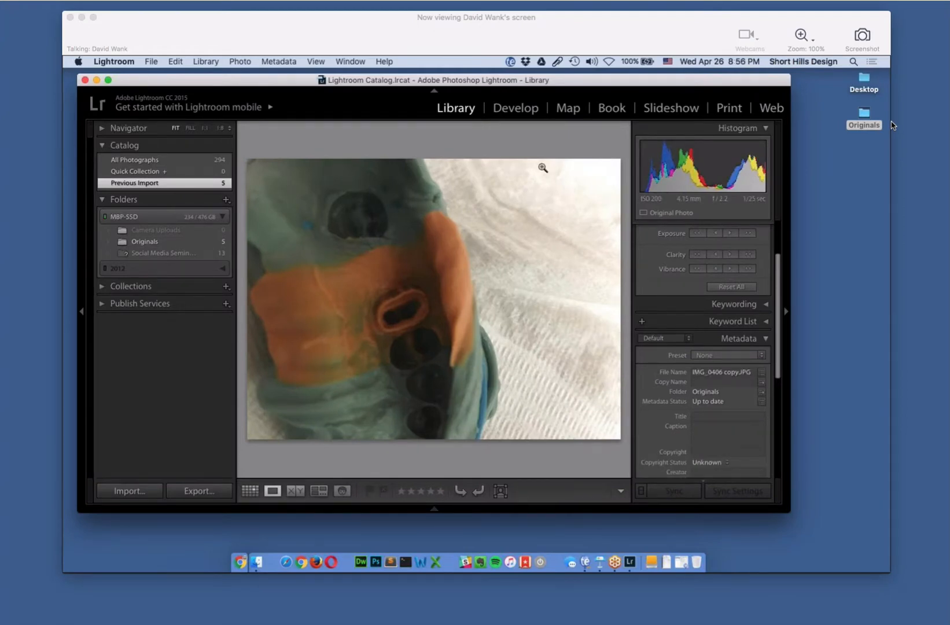
click(509, 105)
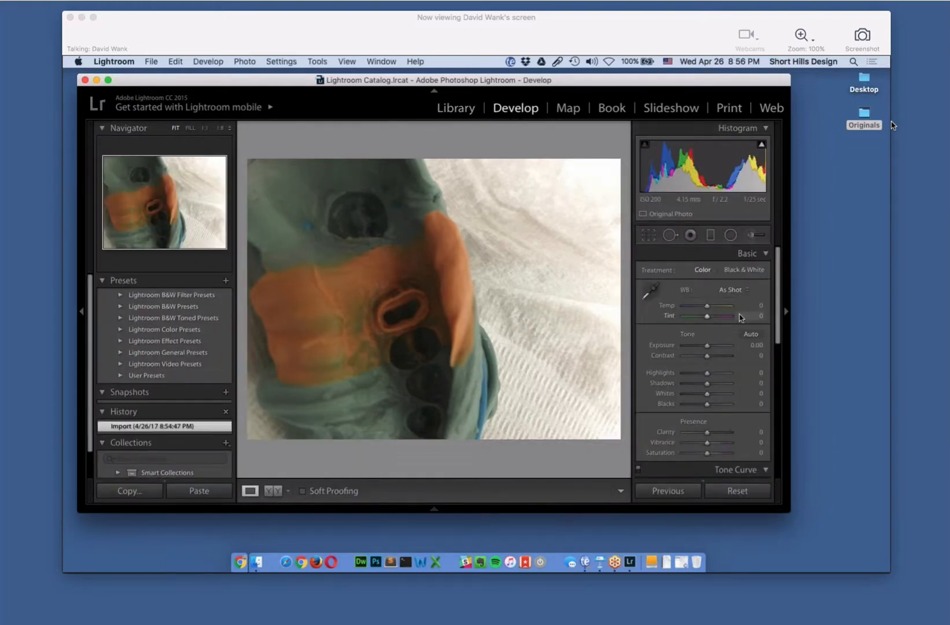
key(r)
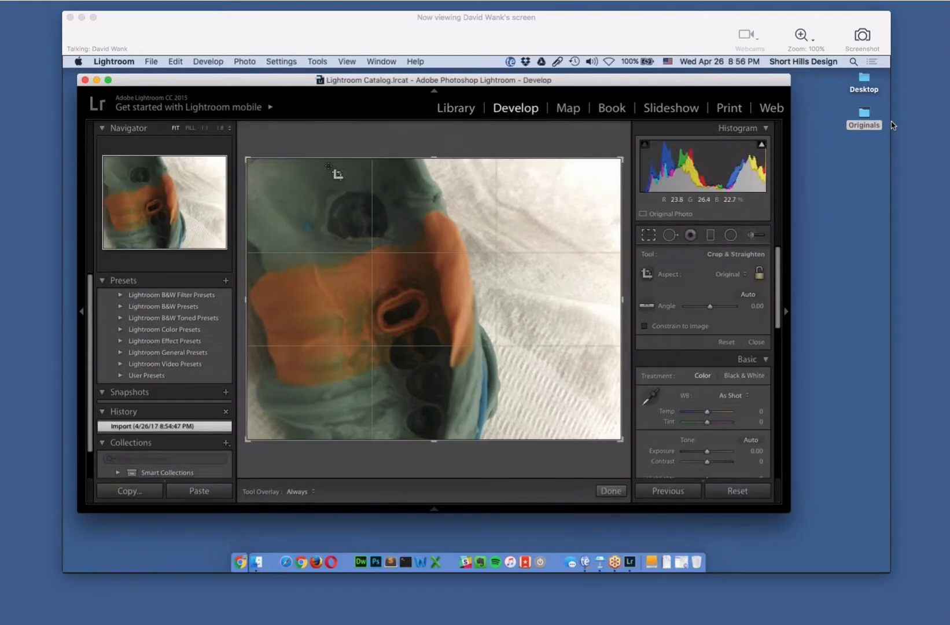
drag(247, 158, 243, 208)
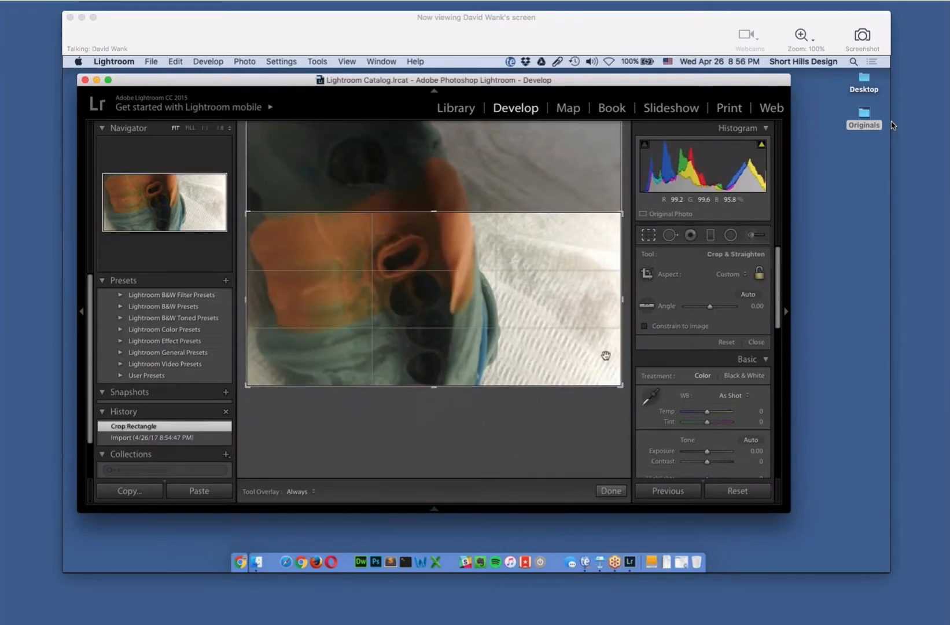
drag(621, 301, 576, 301)
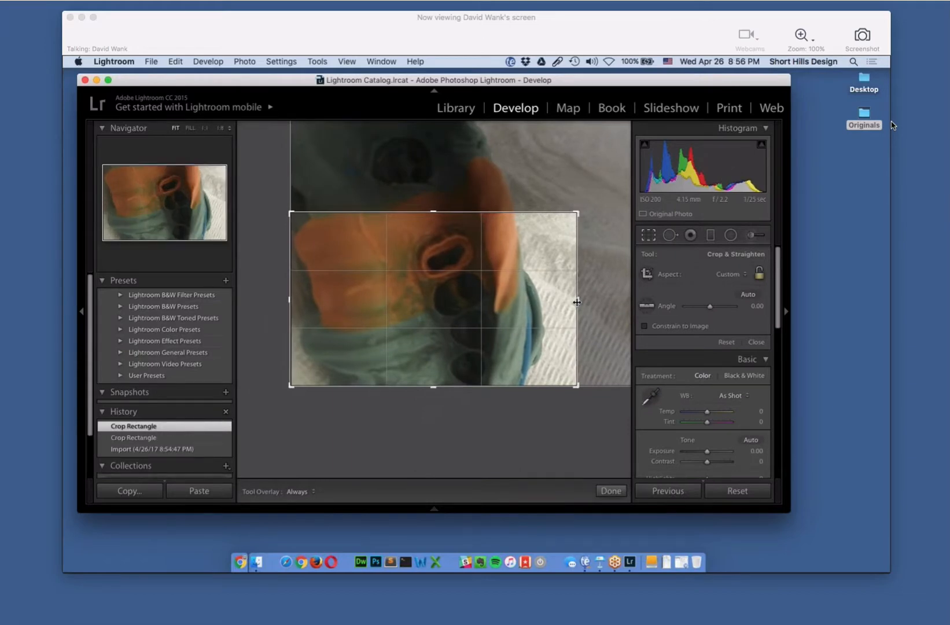
key(Return)
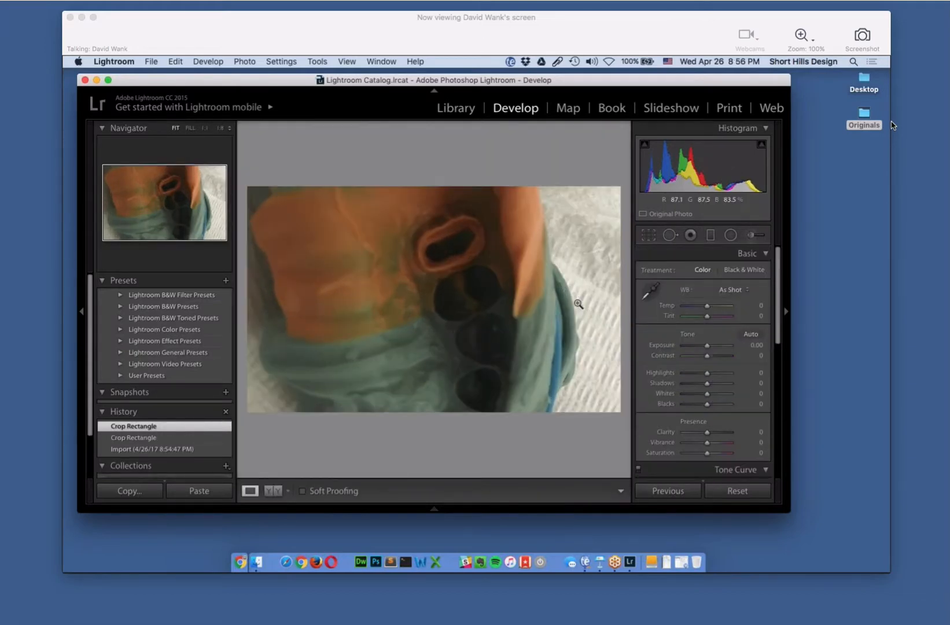
key(super+z)
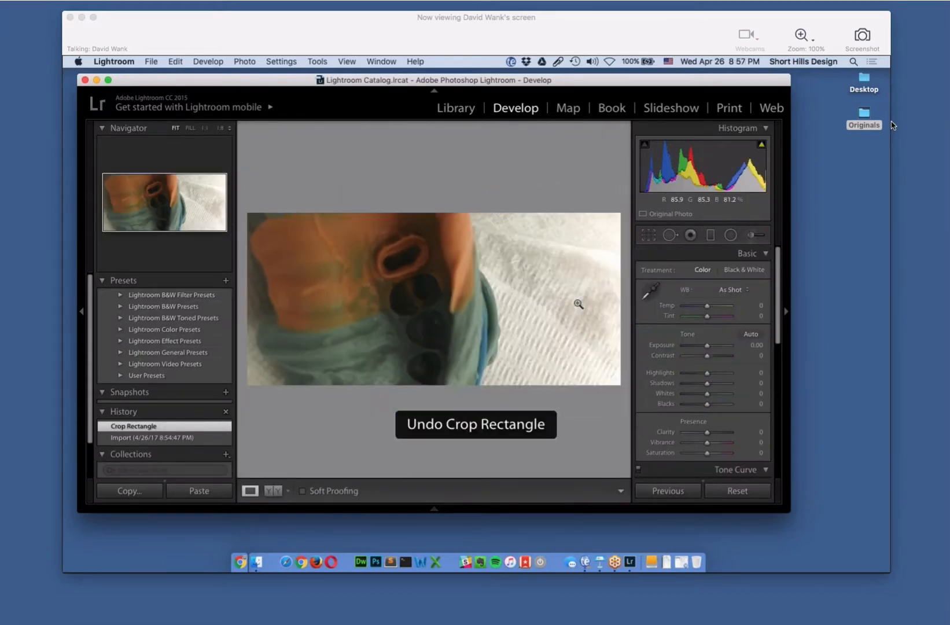
key(super+z)
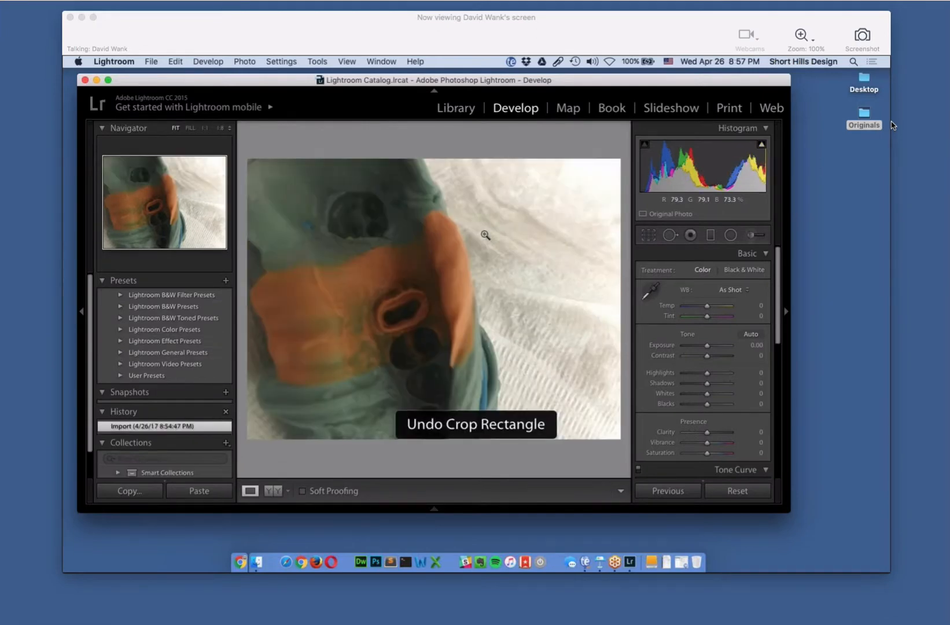
Crop the IMG_0406 photo to remove its upper part and some of the white fabric at the side, and apply the crop
click(648, 235)
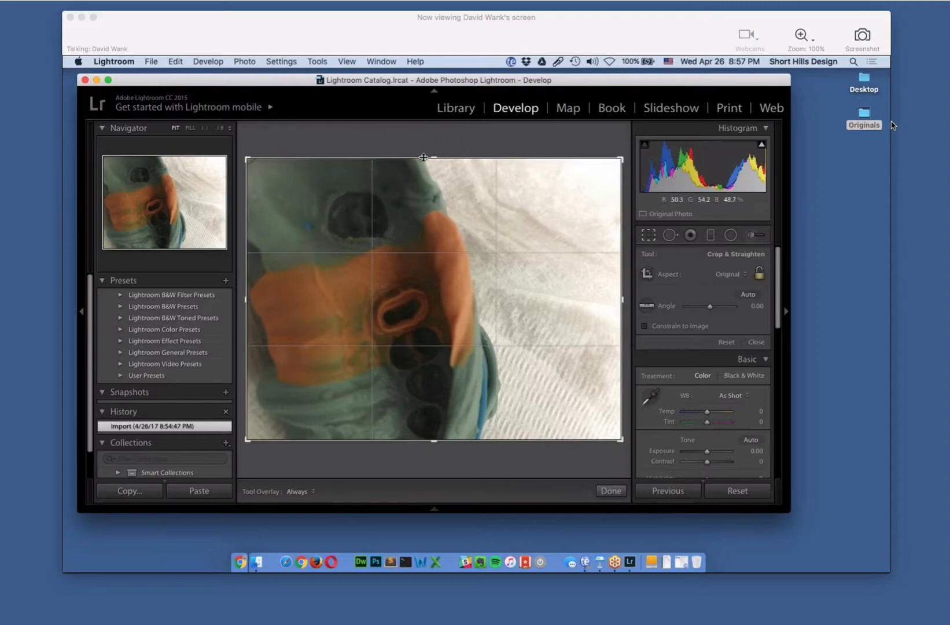
drag(433, 157, 434, 219)
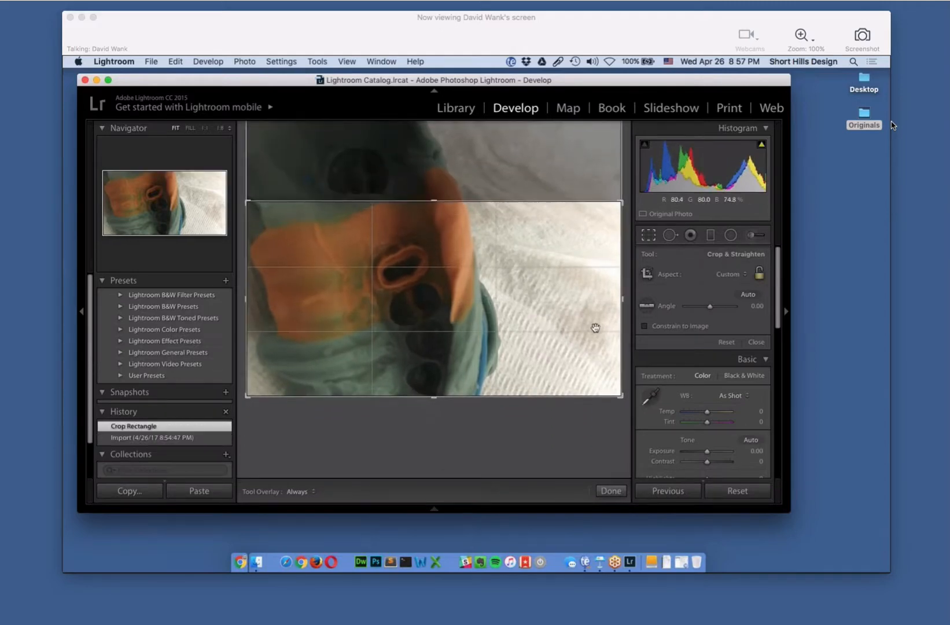
drag(611, 300, 600, 301)
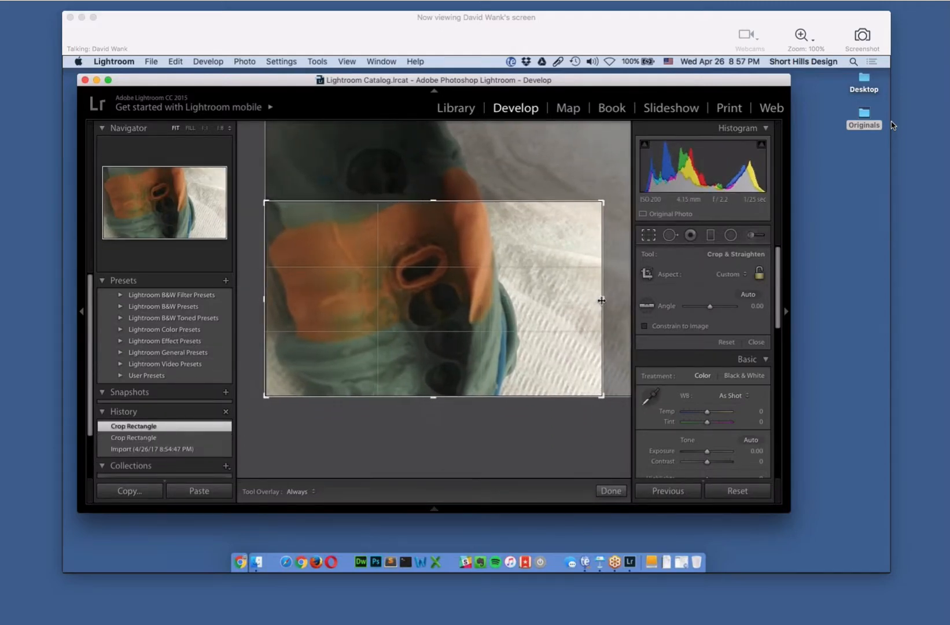
key(Return)
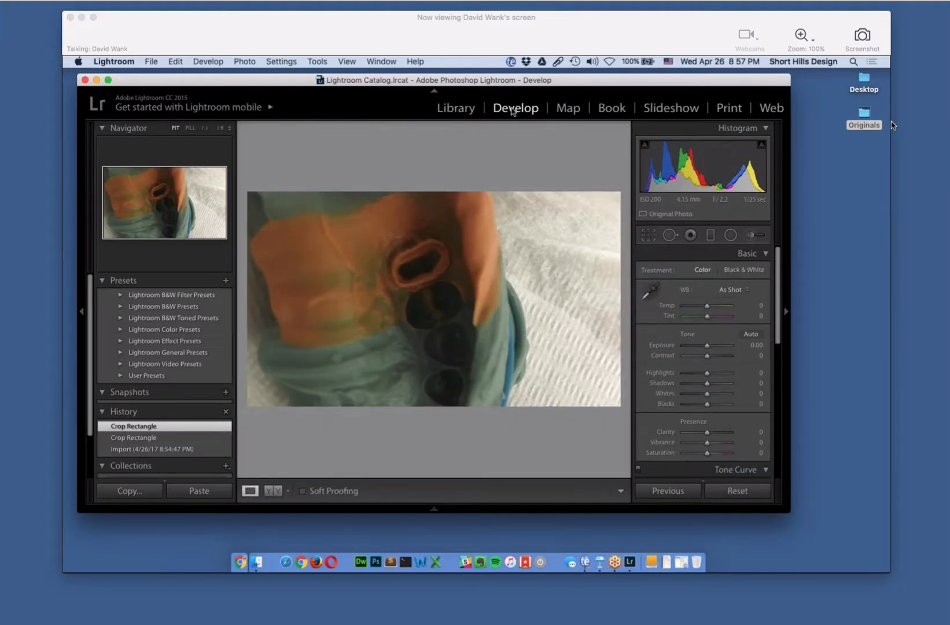
Return to the Library grid, view the dental mirror photo, advance to the pie photo and open it in the Develop module
click(456, 108)
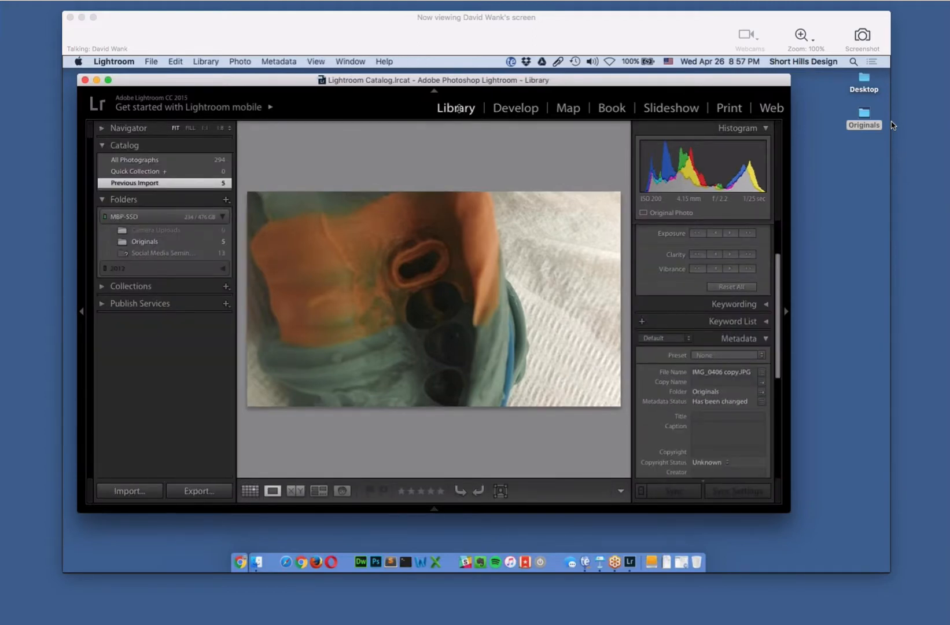
click(250, 491)
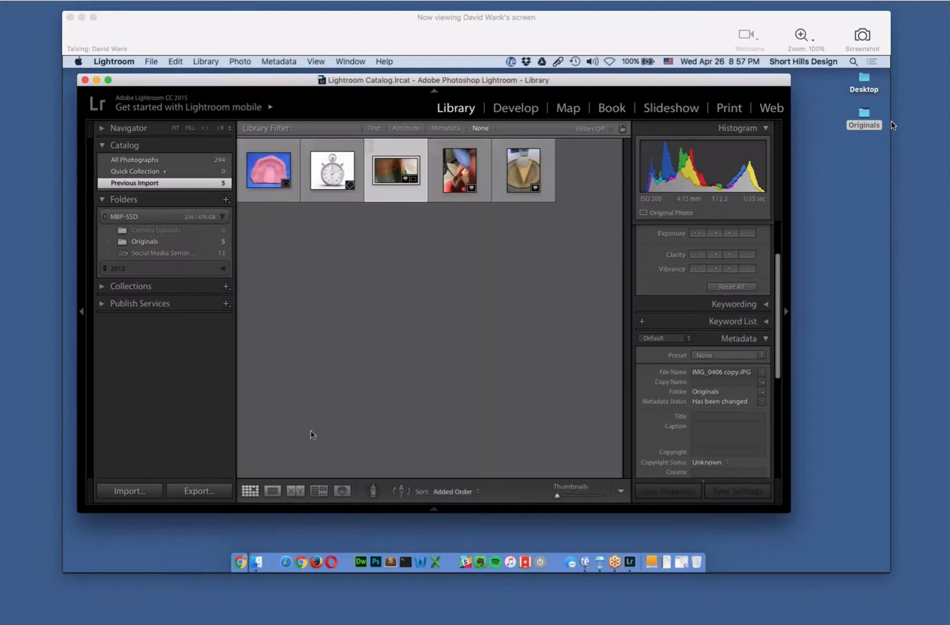
double_click(463, 165)
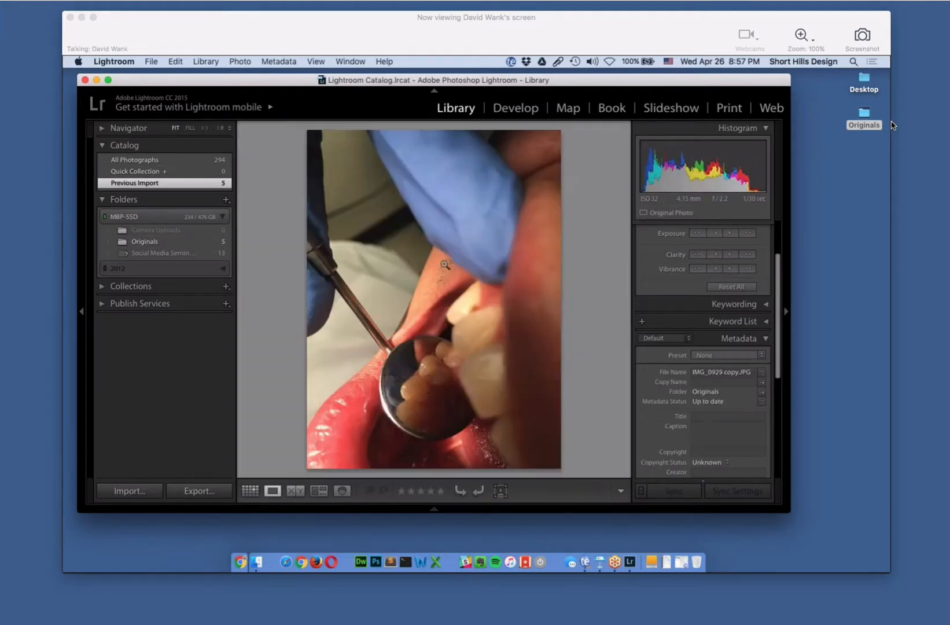
key(Right)
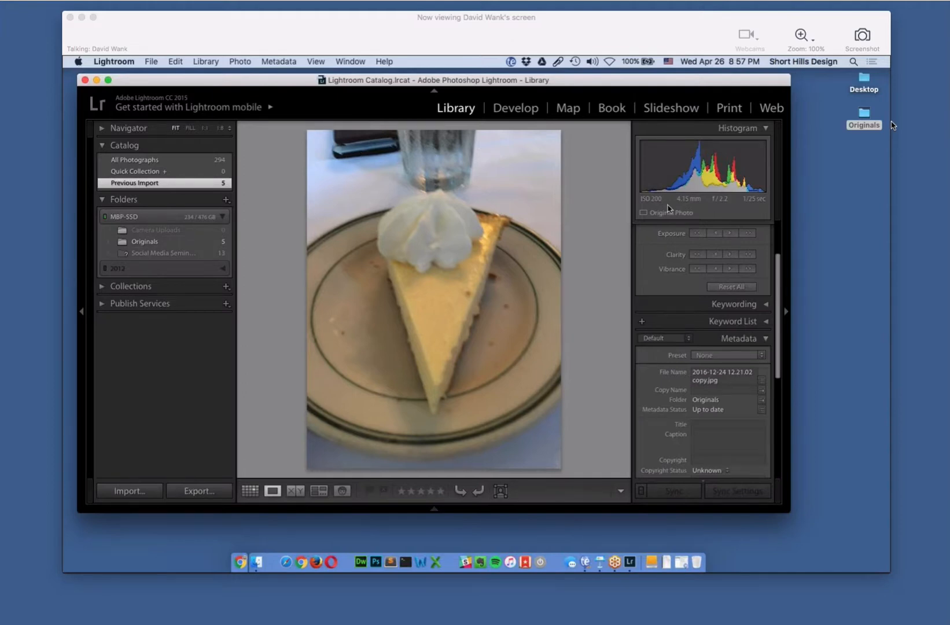
click(515, 110)
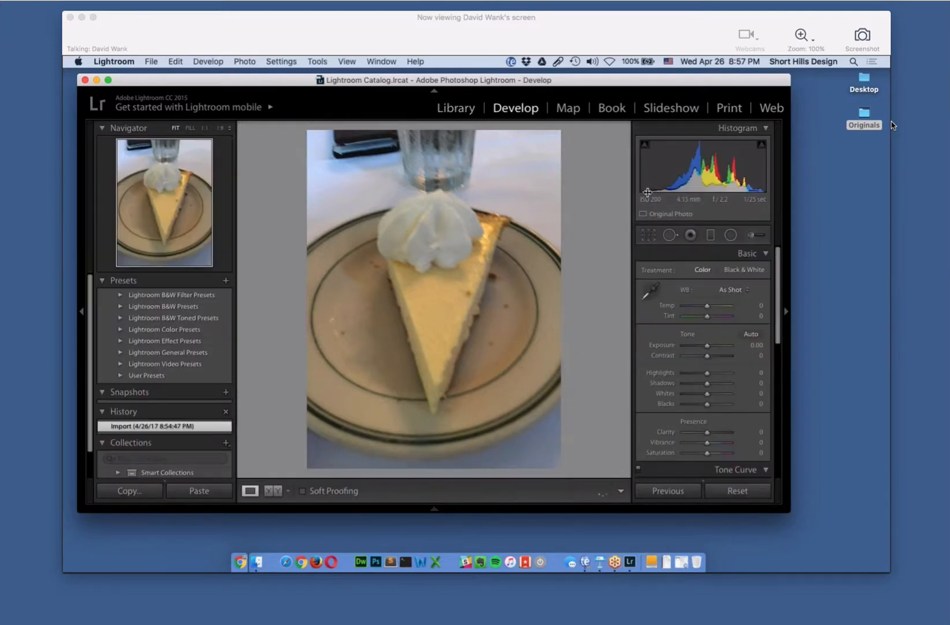
Crop the pie photo from above to remove the glass behind the whipped cream, and apply the crop
click(649, 235)
drag(433, 124, 434, 154)
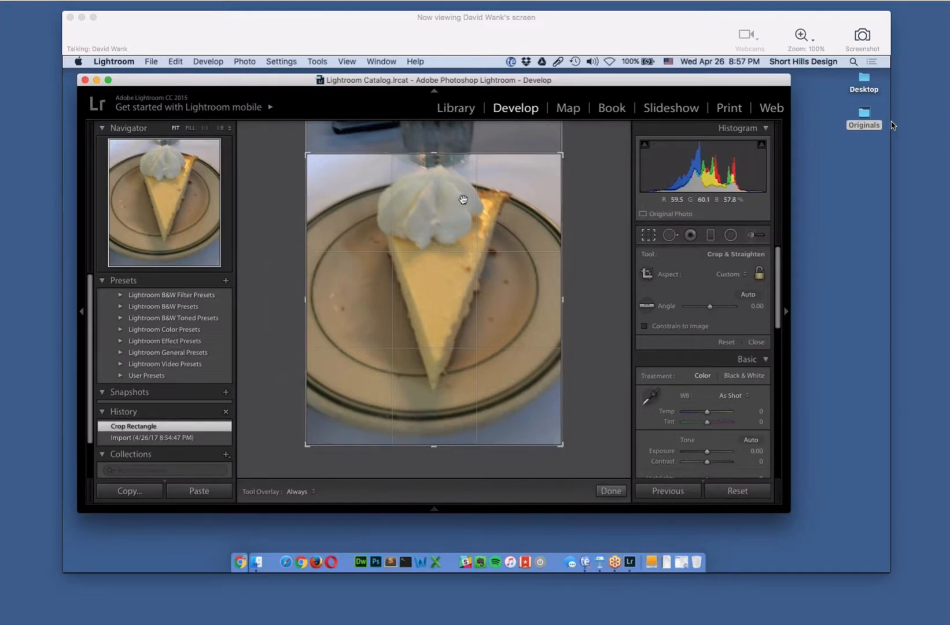
drag(438, 154, 434, 157)
key(r)
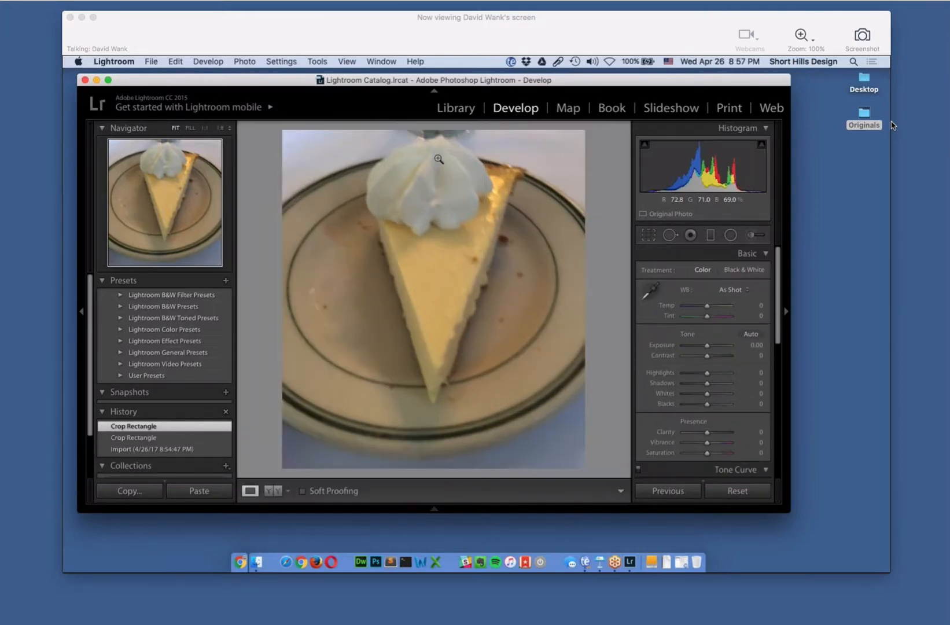
Examine the cropped upper edge of the pie photo around the whipped cream at close zoom
click(424, 194)
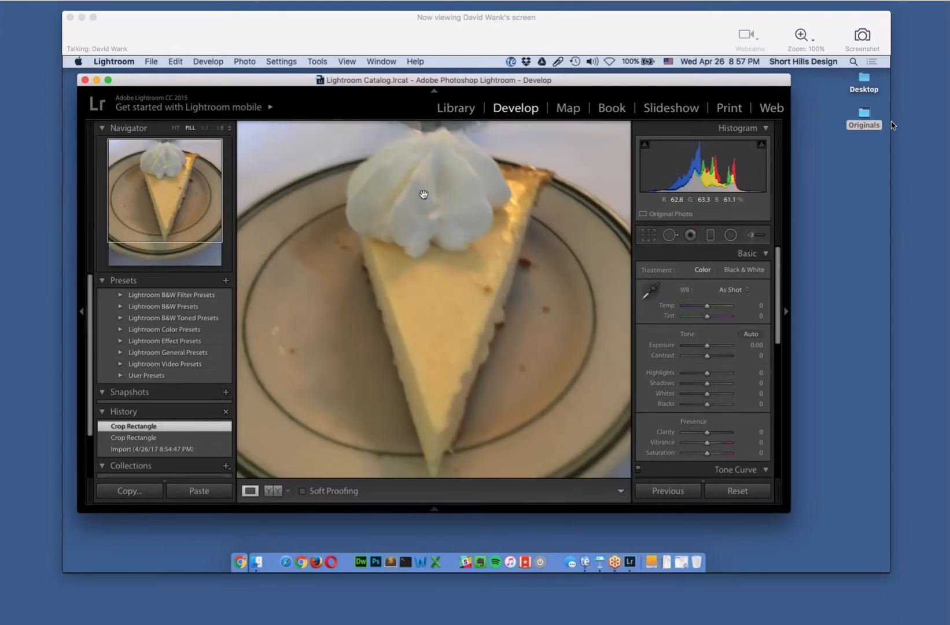
click(424, 194)
click(427, 137)
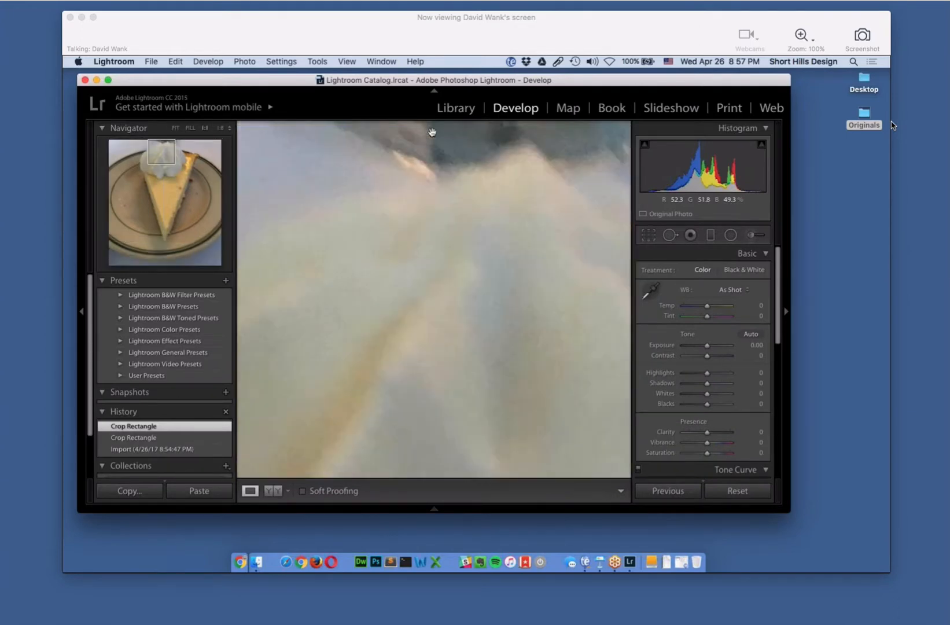
click(419, 144)
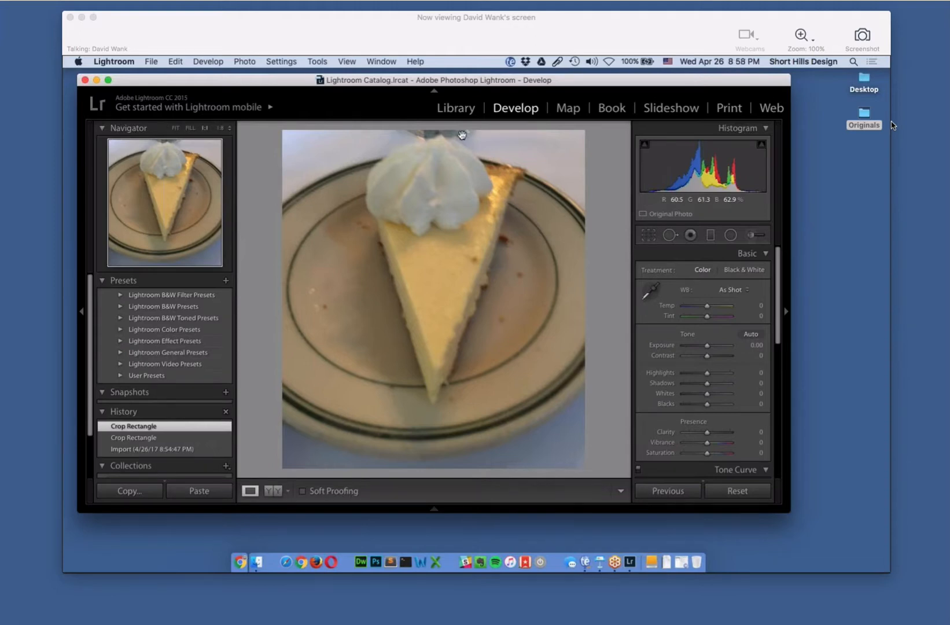
click(462, 135)
click(464, 137)
click(422, 136)
click(422, 136)
Go back to the Library grid and look at the photos in Compare, Loupe and Survey views, ending in the grid
click(463, 110)
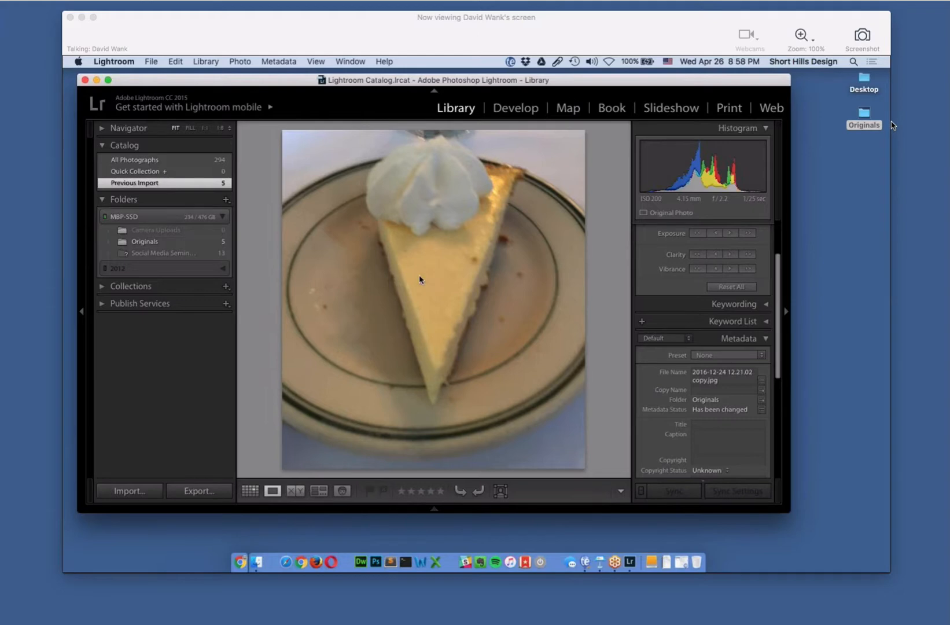
click(254, 490)
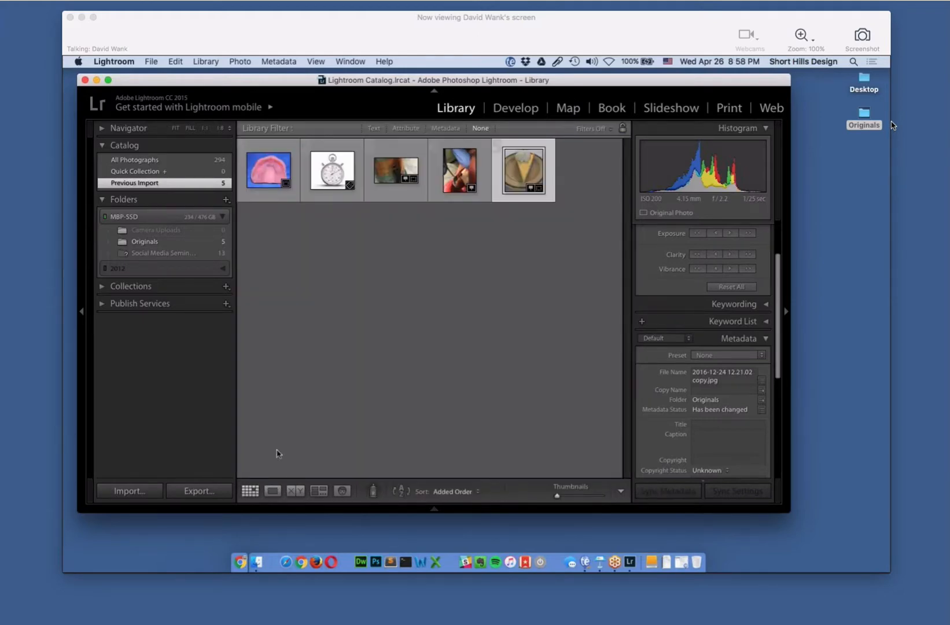
click(317, 371)
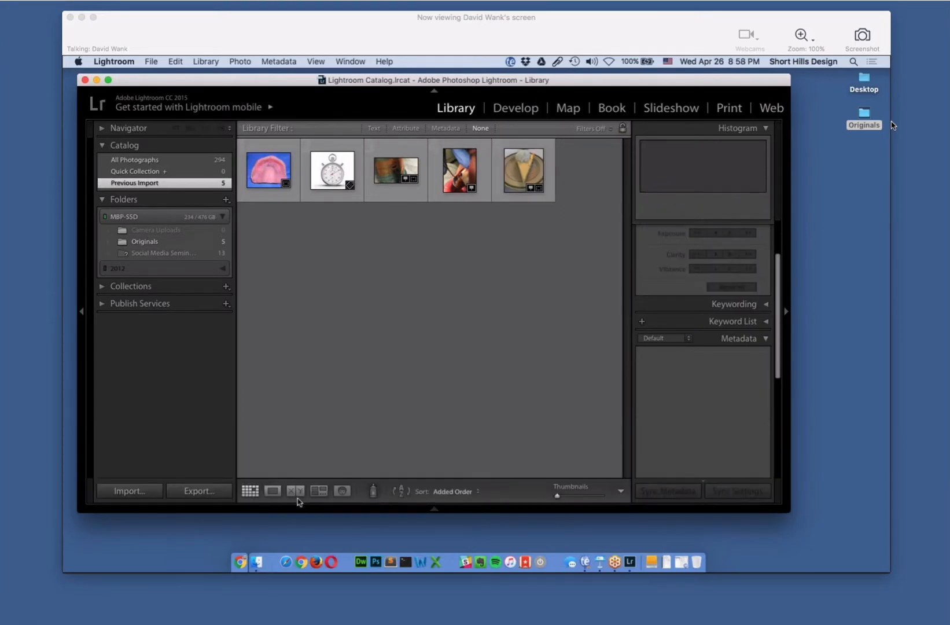
click(296, 494)
click(272, 491)
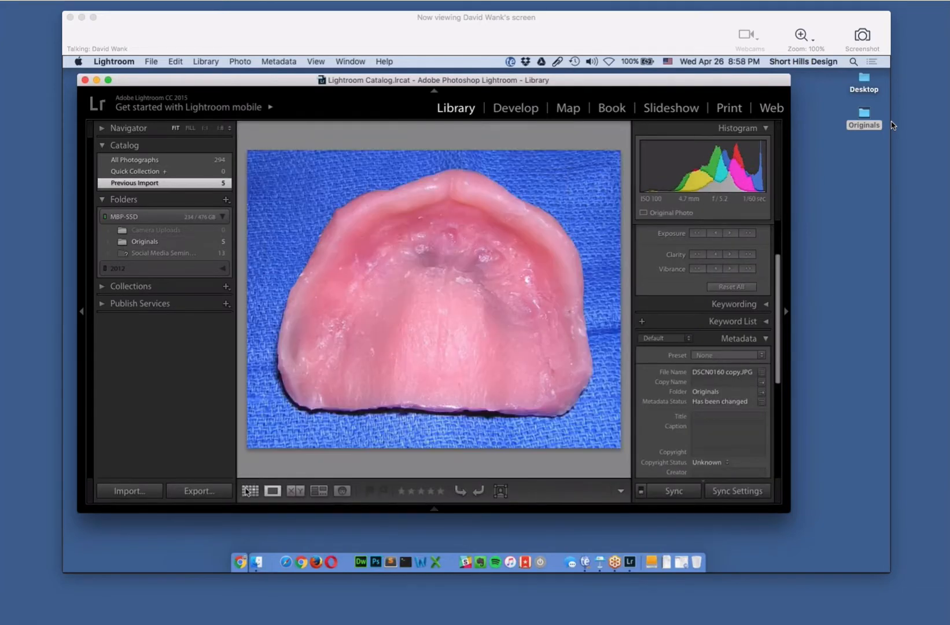
click(249, 491)
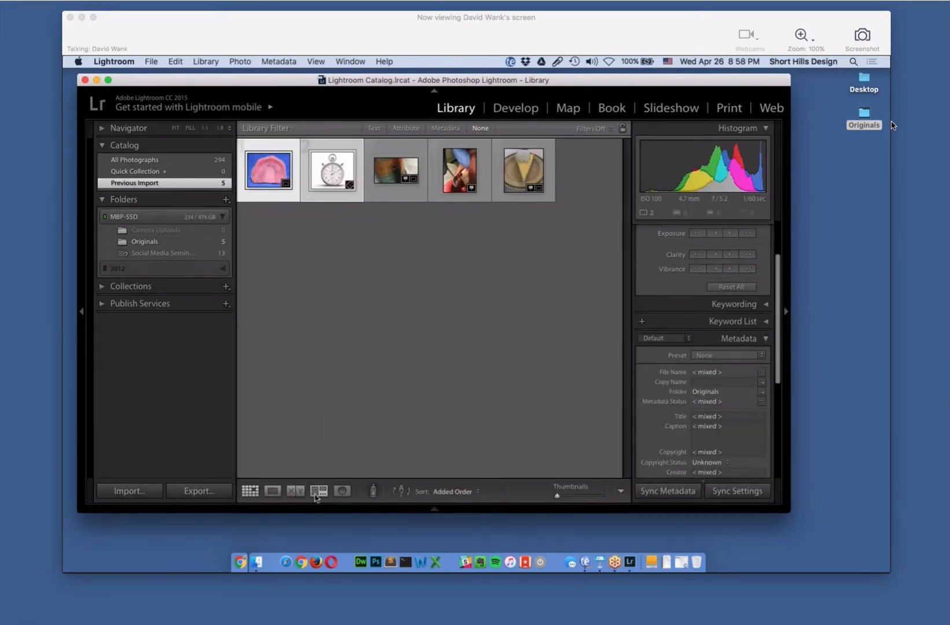
click(318, 491)
click(250, 491)
Select all the imported photos in the grid, and clear the selection
click(346, 214)
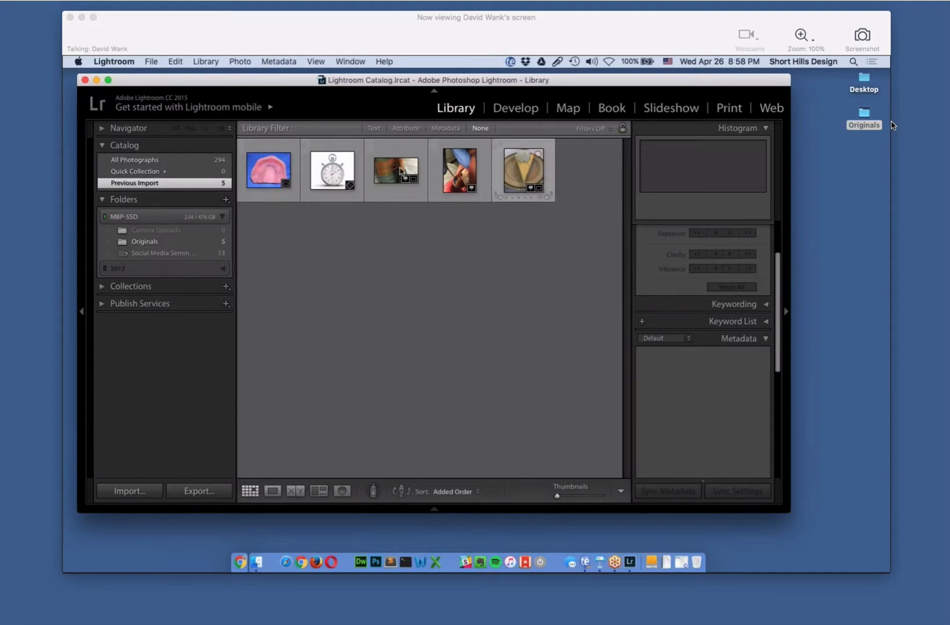
key(super+a)
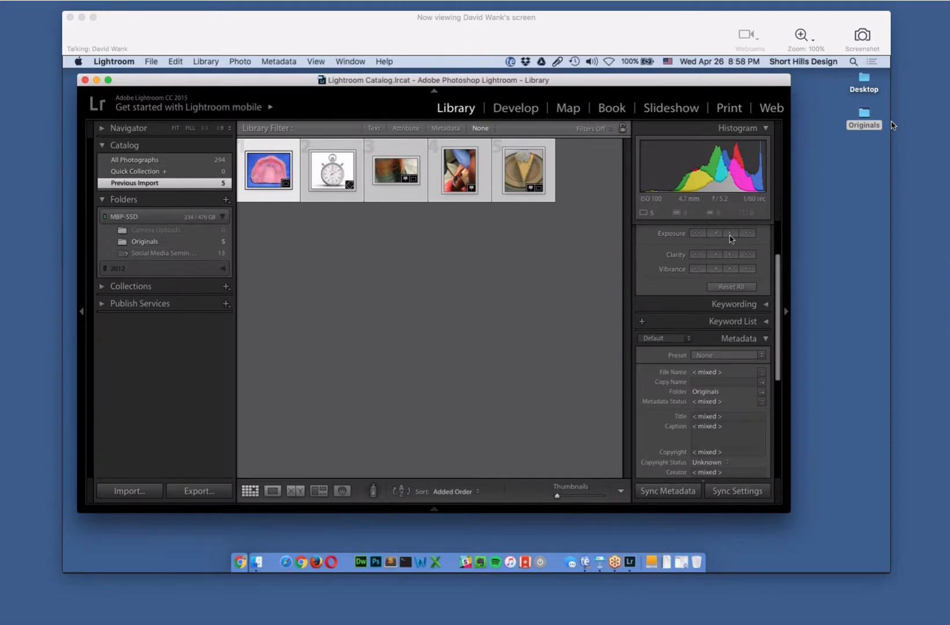
click(456, 260)
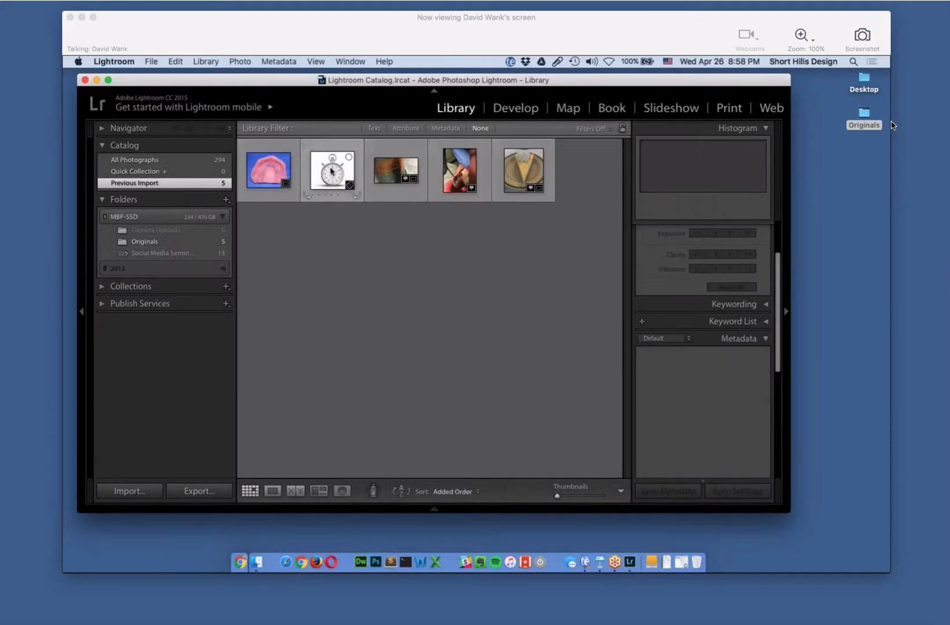
Open the IMG_0406 copy.JPG photo in the Develop module and set its temperature to +7
double_click(388, 171)
click(522, 110)
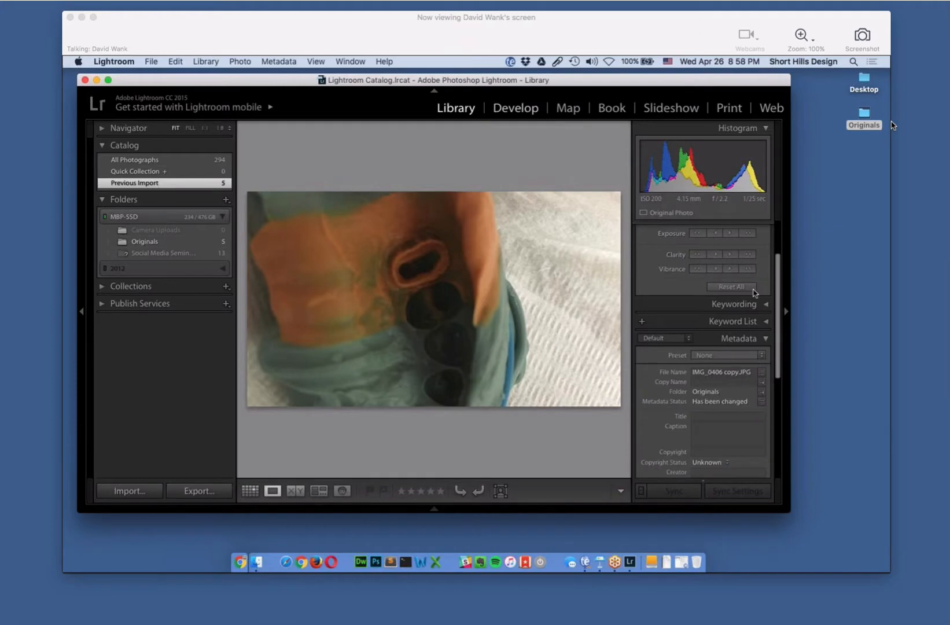
scroll(673, 336, down, 1)
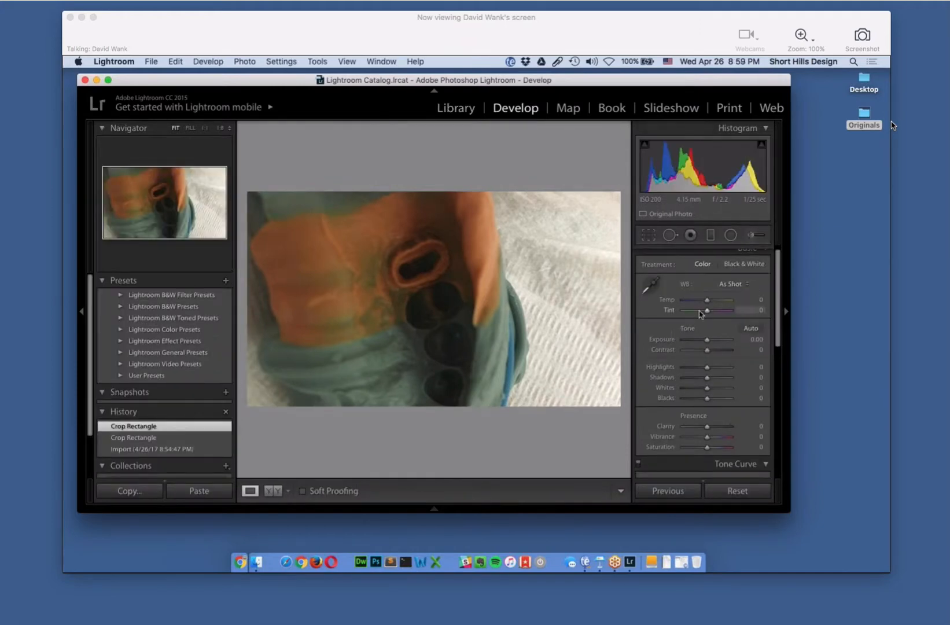
drag(706, 300, 708, 302)
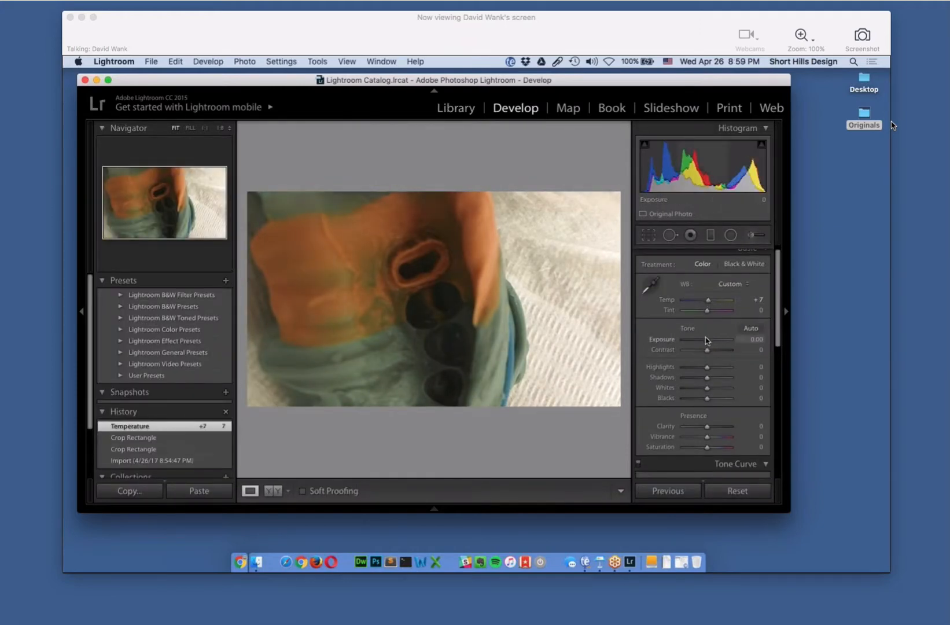
Try exposure +1.05, contrast -16 and shadows +13 on the photo, and undo these three adjustments
drag(707, 340, 710, 378)
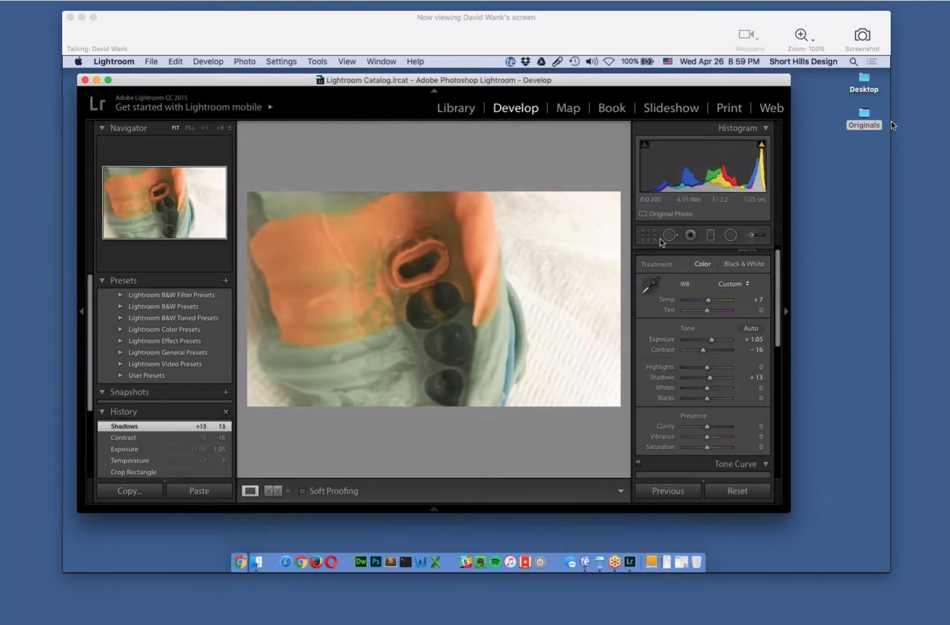
key(super+z)
key(super+z)
key(super+z)
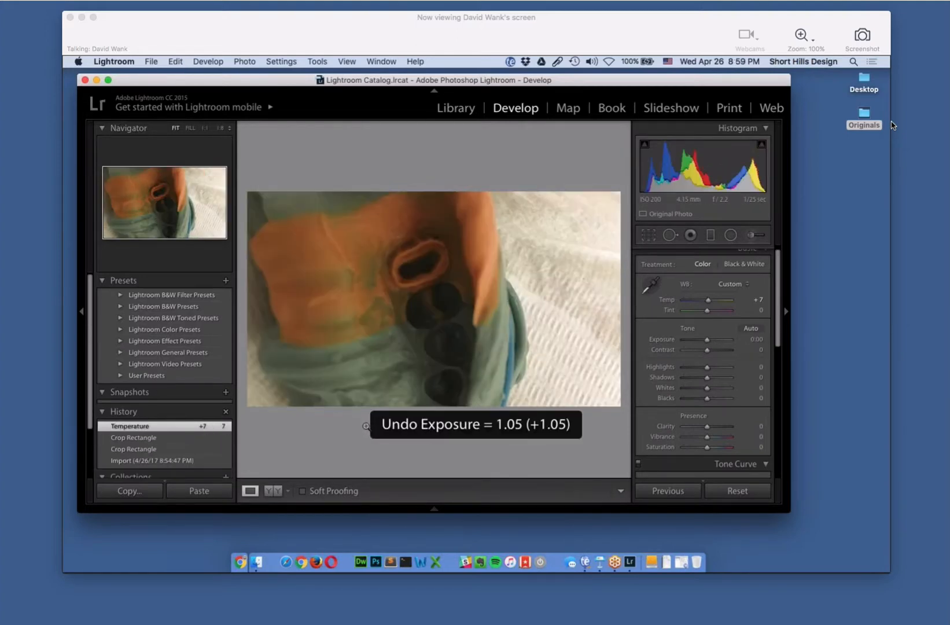
Go back to the Library module and show the previous import as a grid
click(457, 109)
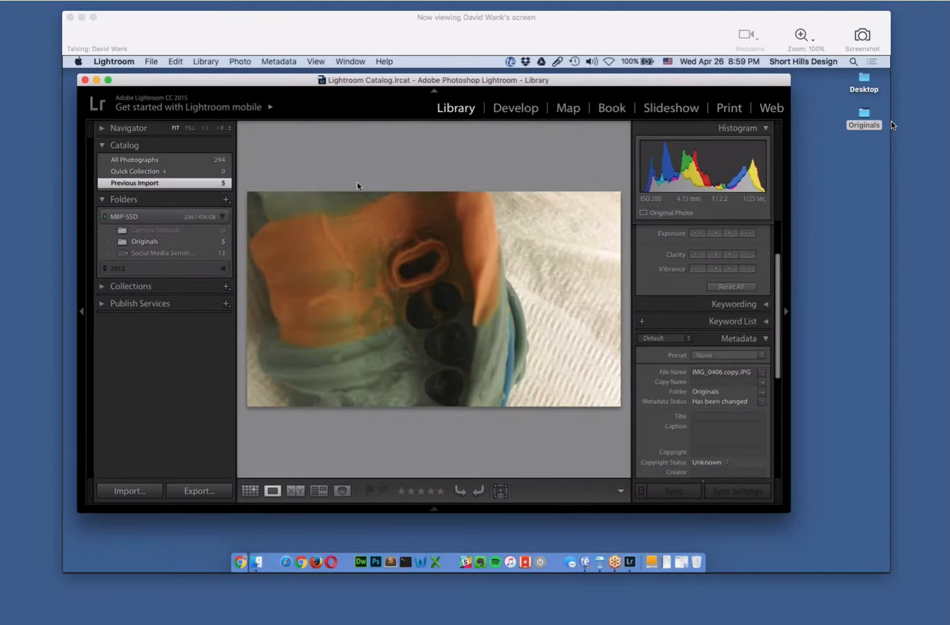
mouse_move(248, 506)
click(243, 483)
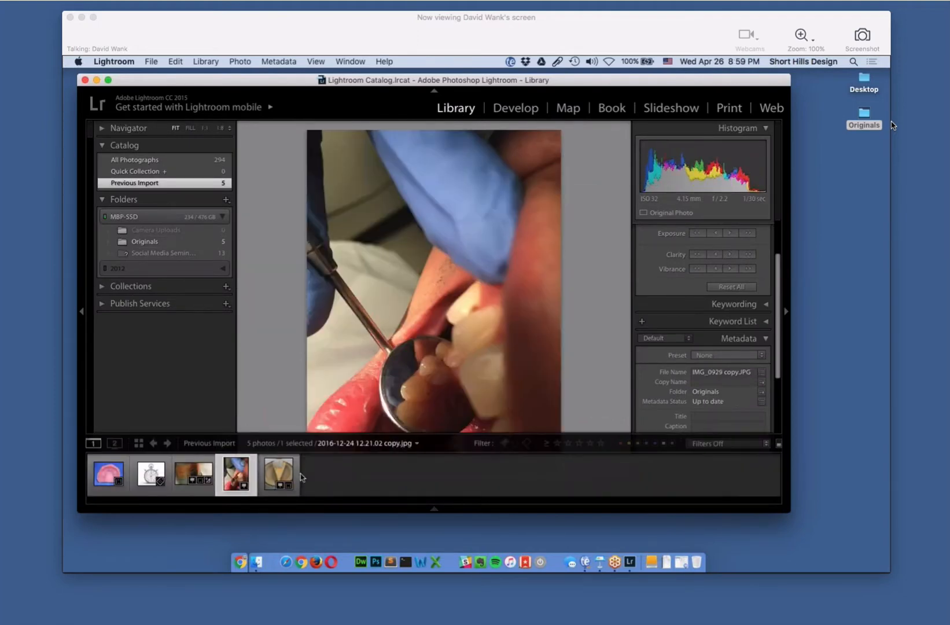
click(138, 443)
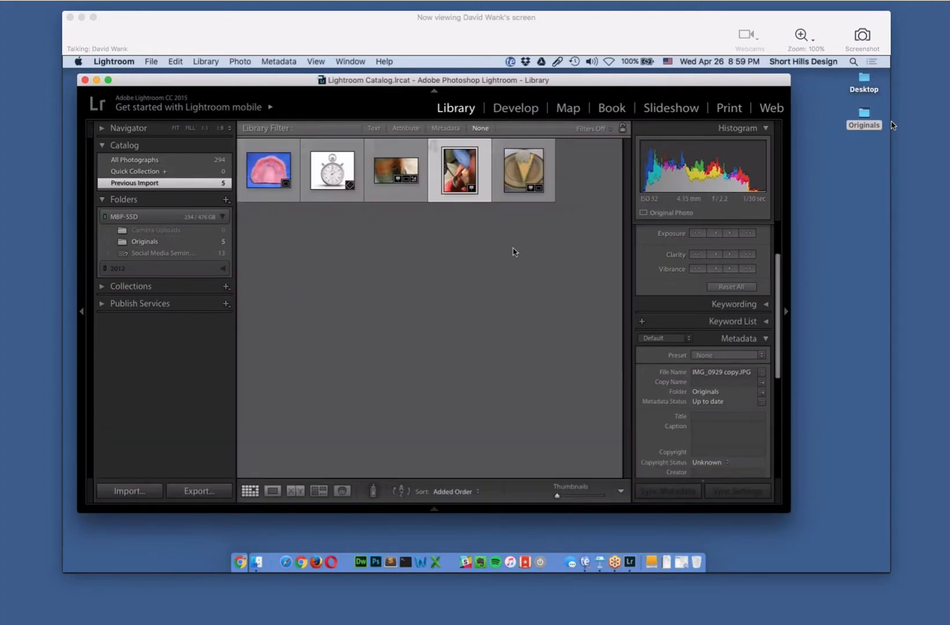
Select all the imported photos in the grid and open the export settings for them
click(572, 239)
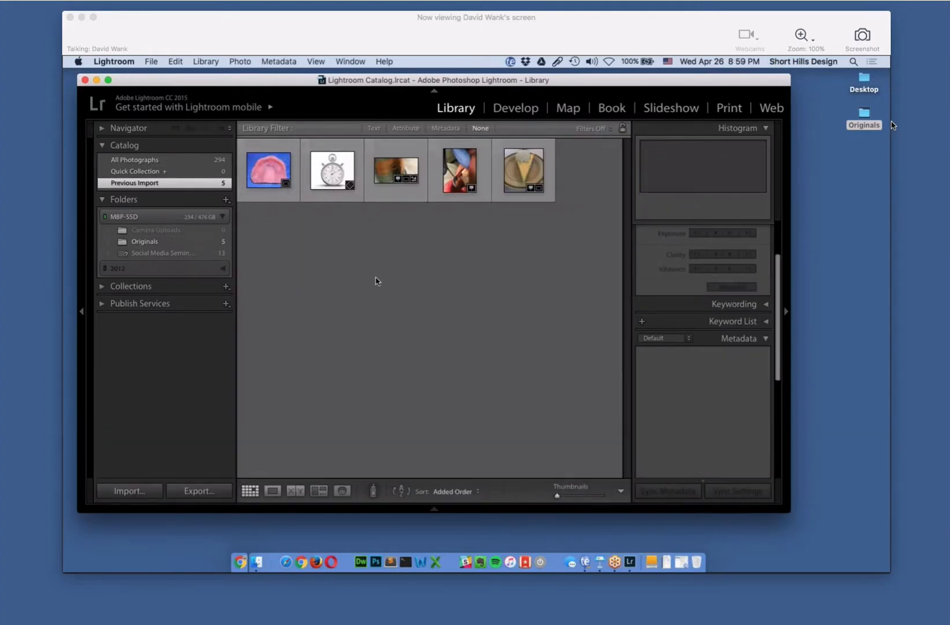
key(super+a)
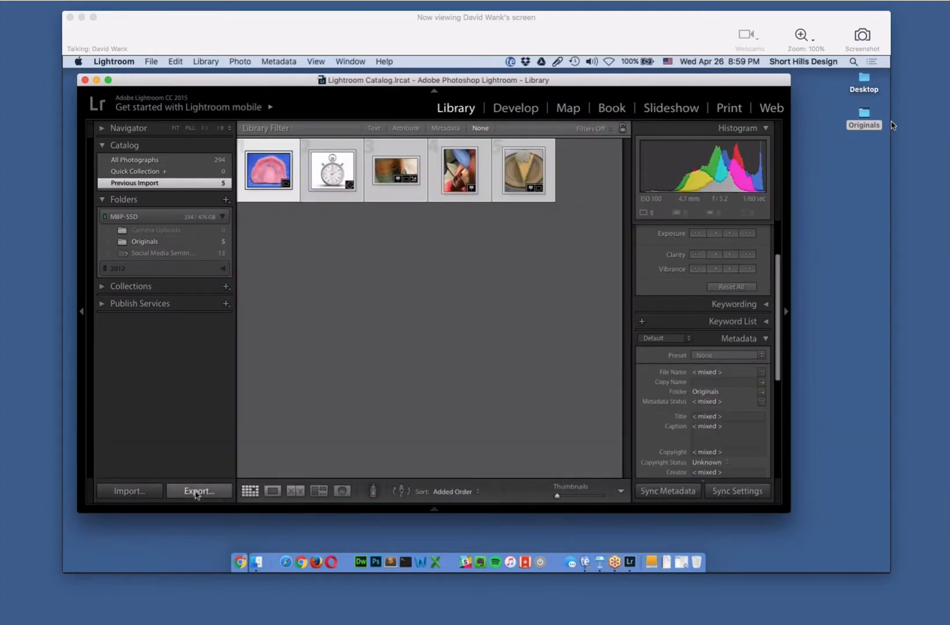
click(196, 492)
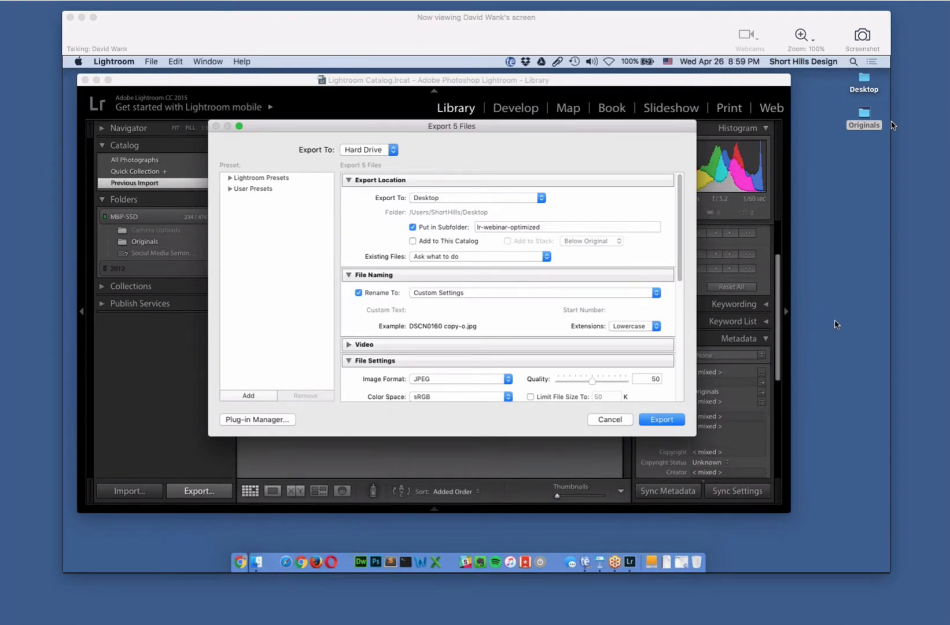
Check the custom filename template that adds the suffix -o to the exported files, and accept it
scroll(372, 262, down, 3)
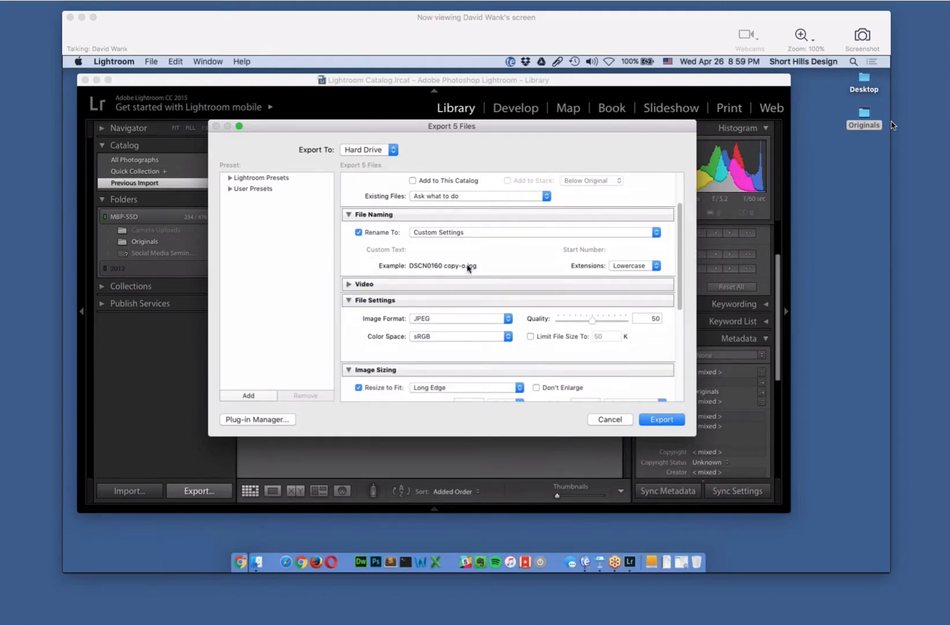
click(459, 233)
click(429, 320)
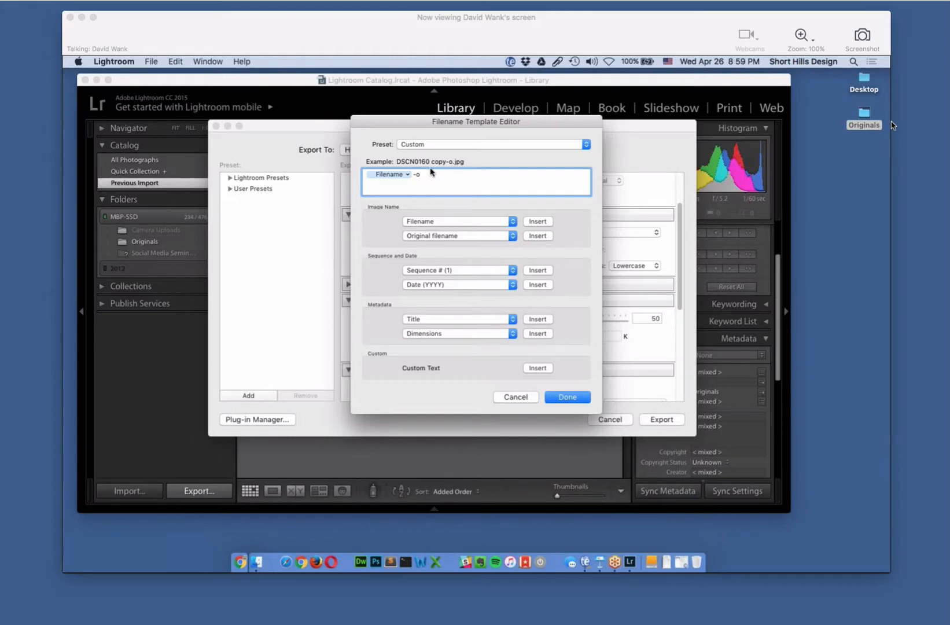
click(567, 397)
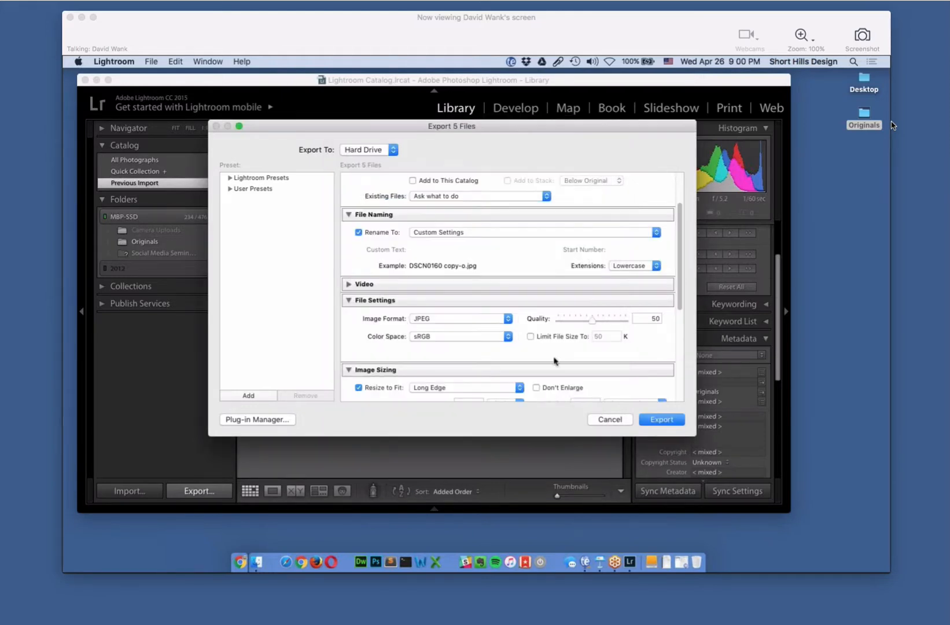
Set the JPEG quality of the export to 100
scroll(429, 248, down, 1)
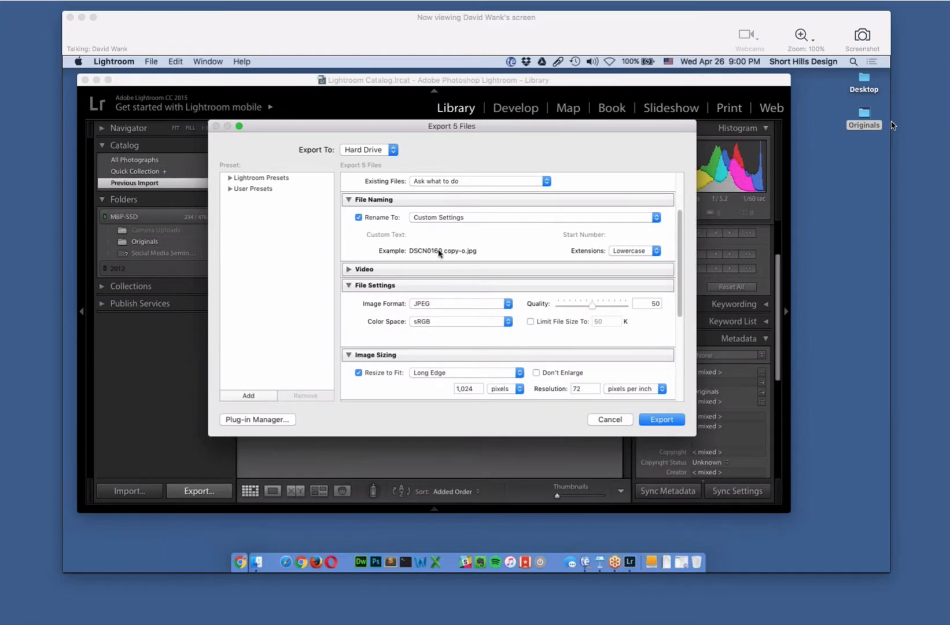
scroll(440, 253, down, 1)
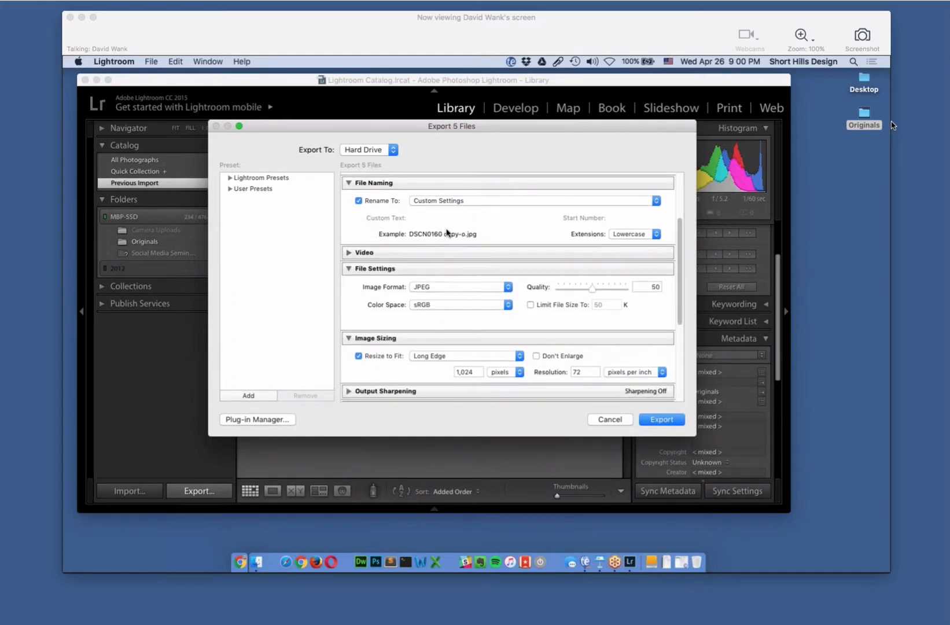
scroll(521, 255, down, 2)
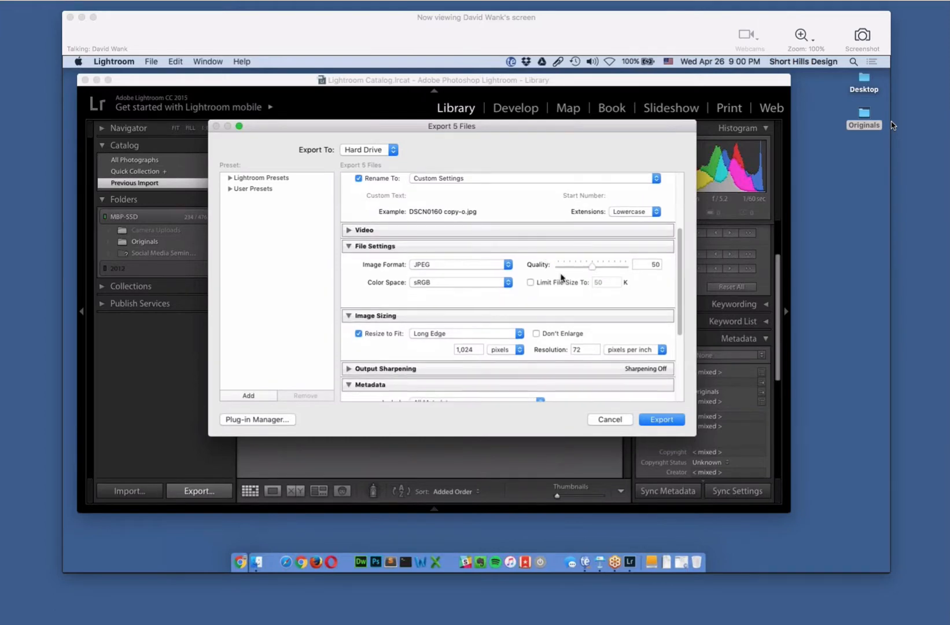
drag(592, 267, 660, 270)
scroll(615, 268, down, 3)
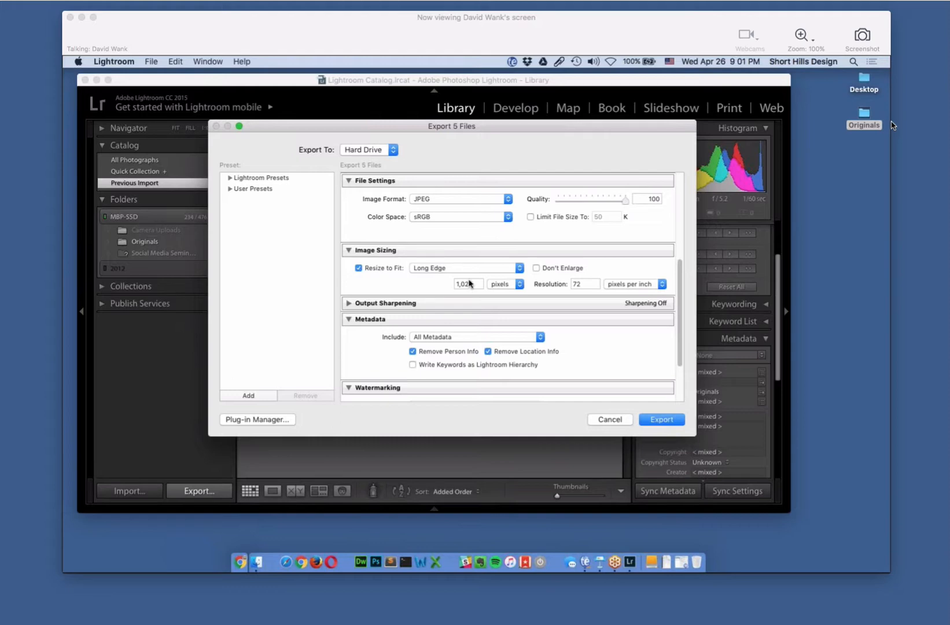
Review the sizing, metadata, watermarking and post-processing options, and export the photos to the lr-webinar-optimized subfolder on the desktop
scroll(470, 284, down, 3)
scroll(469, 284, down, 2)
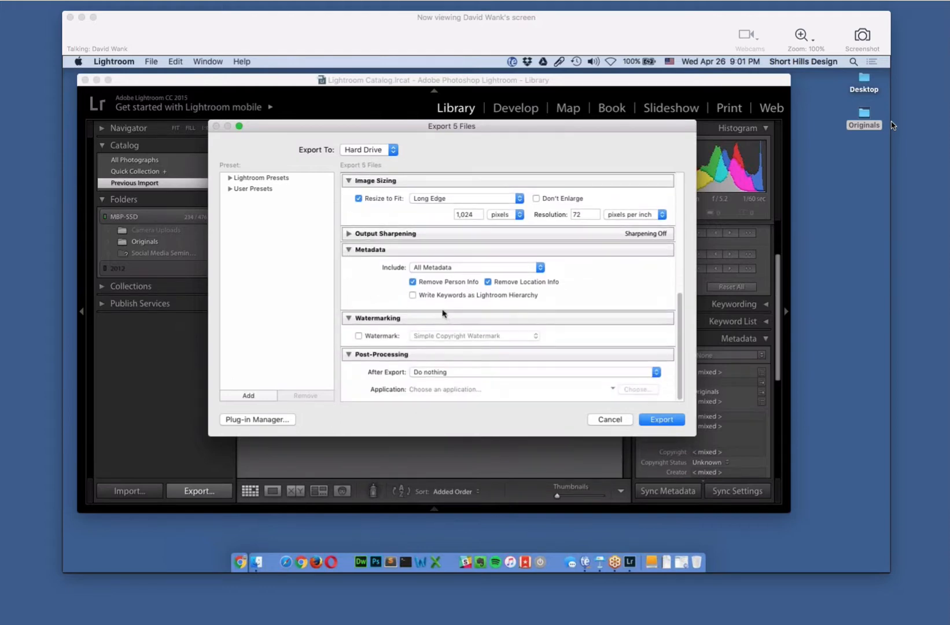
scroll(499, 296, up, 5)
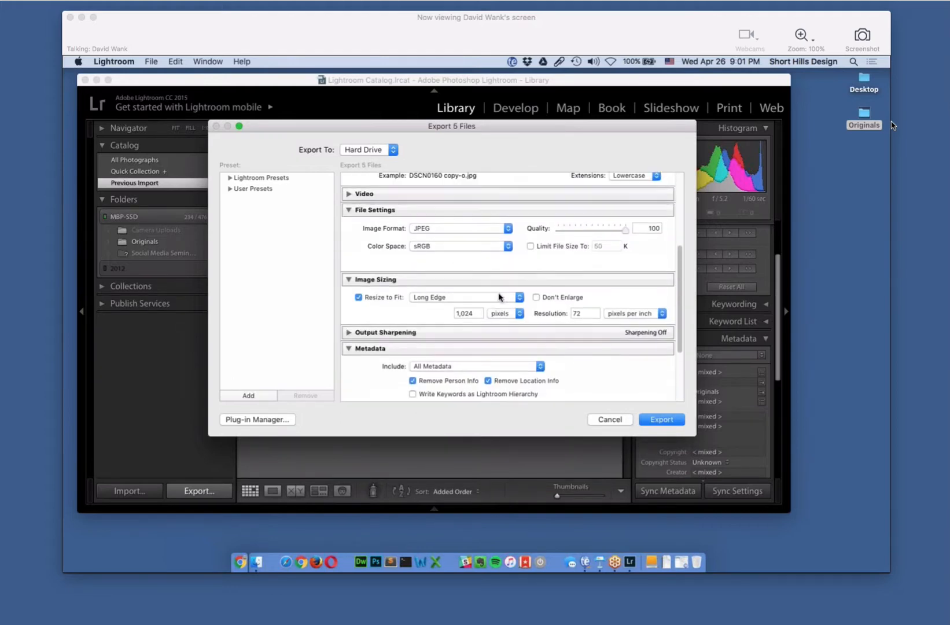
click(654, 422)
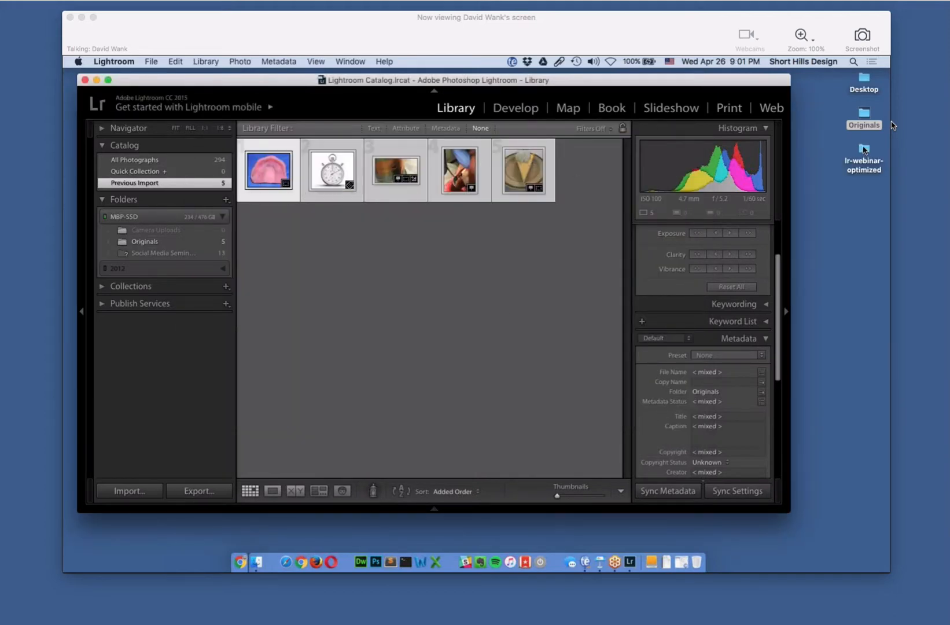
Switch to Finder, open the lr-webinar-optimized folder and enlarge its window so that the exported files' sizes can be read
click(855, 153)
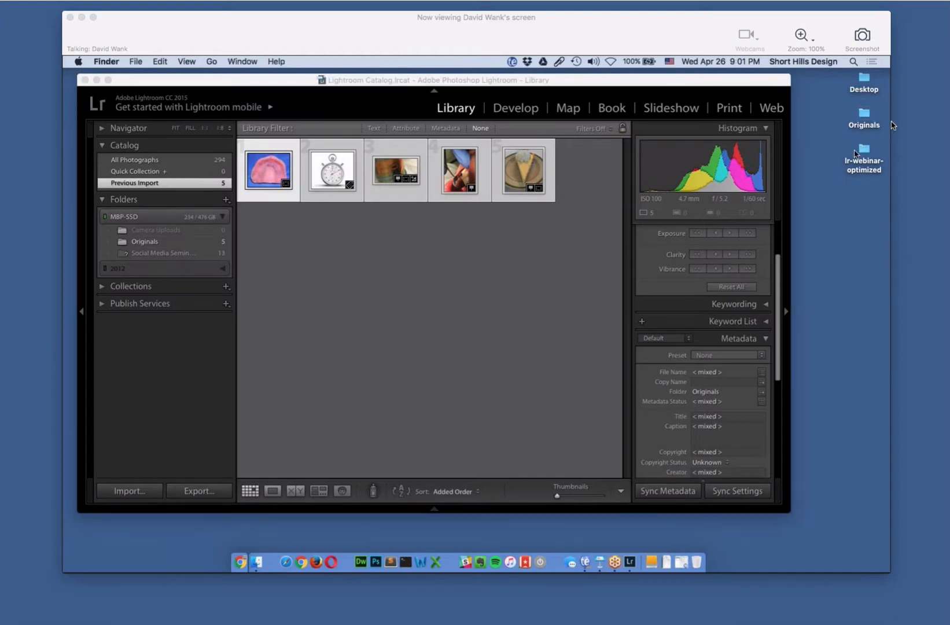
double_click(856, 153)
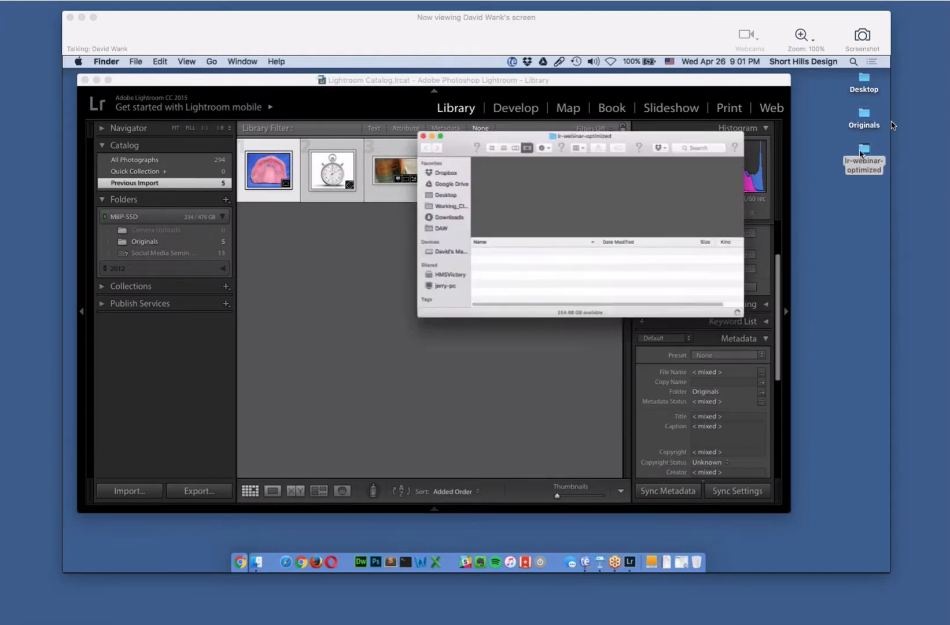
drag(305, 142, 132, 102)
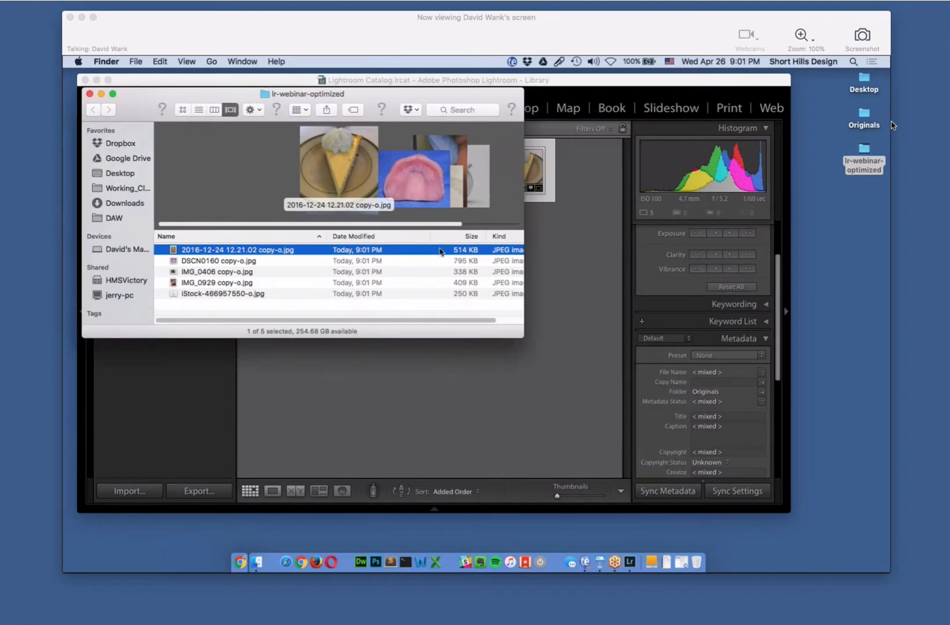
drag(522, 336, 565, 401)
scroll(315, 286, right, 3)
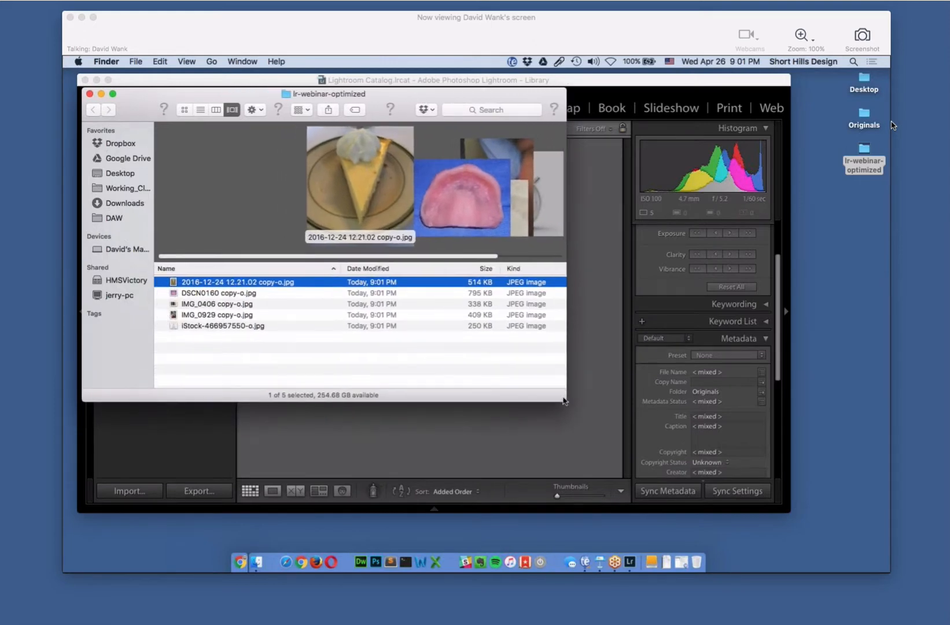
Open the Originals folder beside the exported one and compare the file sizes in both
double_click(864, 120)
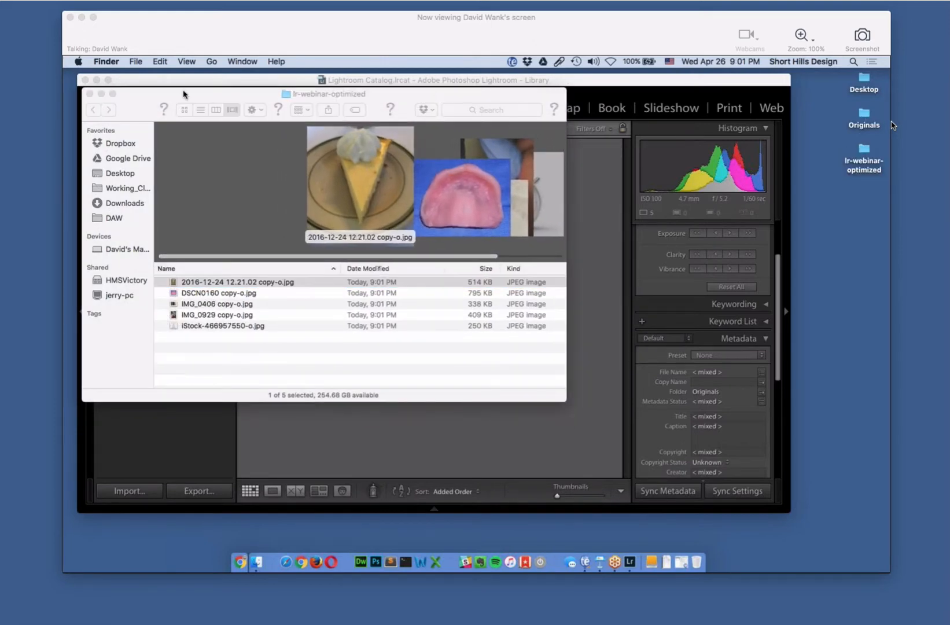
double_click(863, 118)
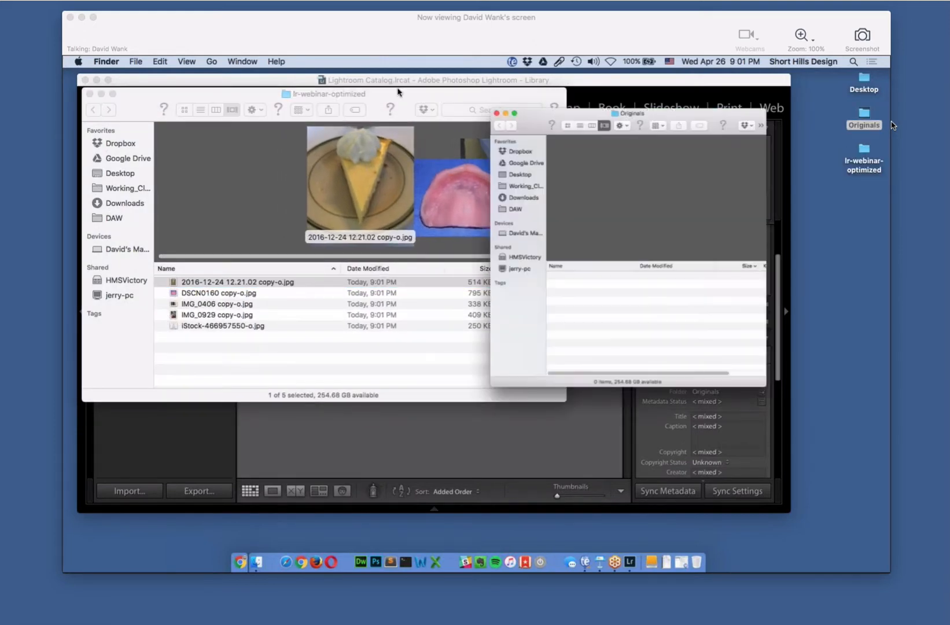
drag(443, 114, 621, 90)
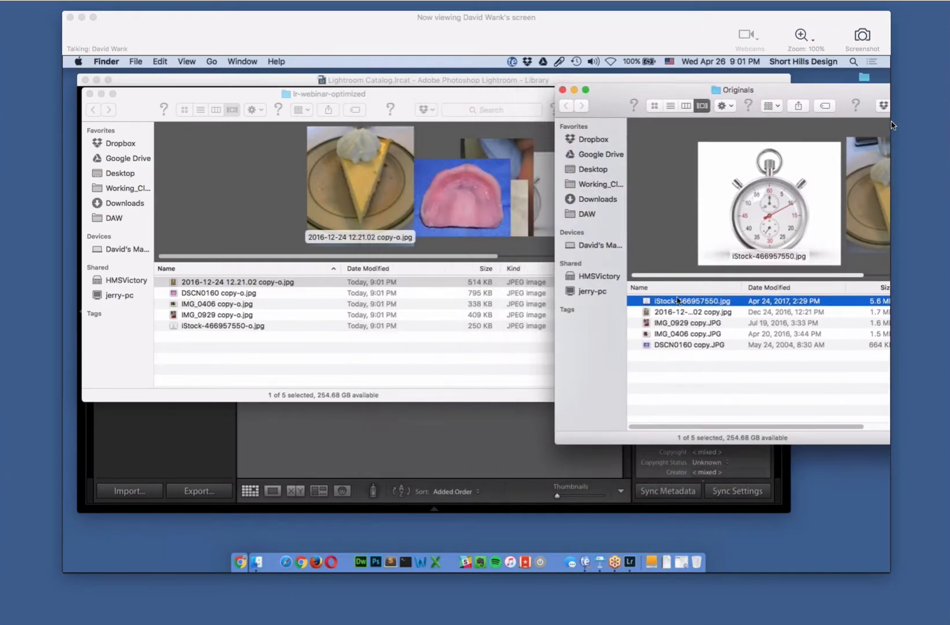
scroll(693, 358, right, 2)
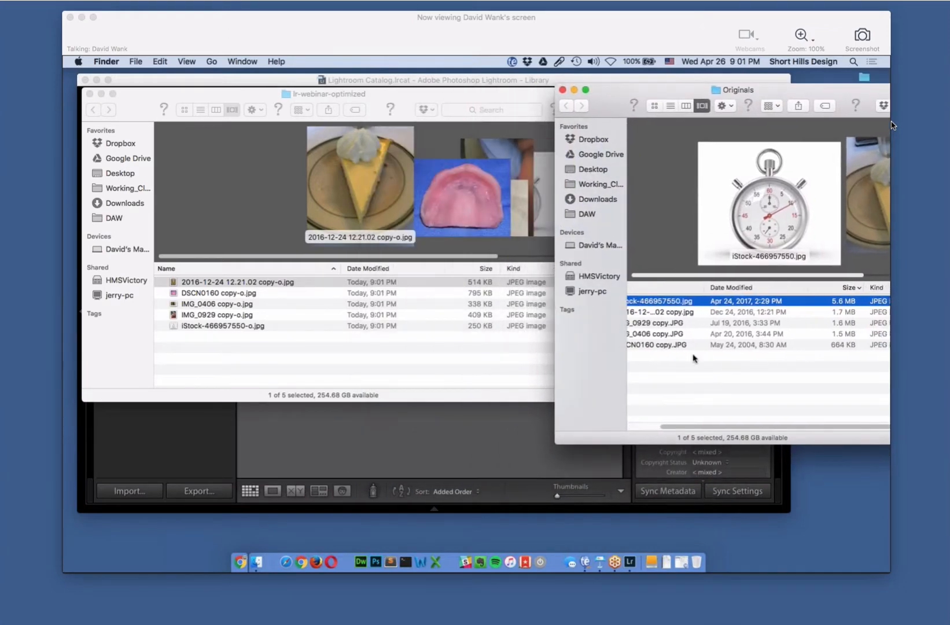
click(416, 331)
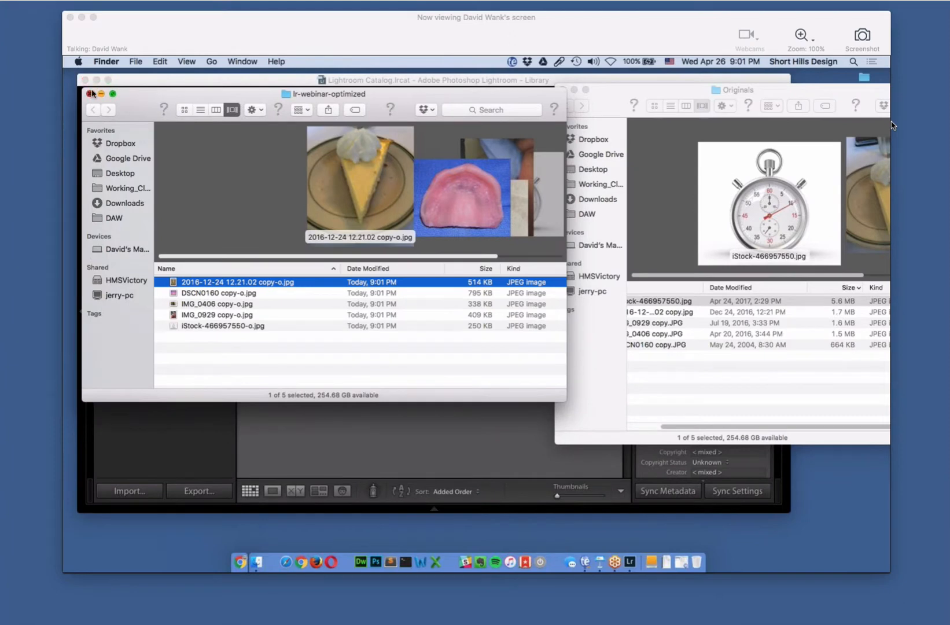
Close the lr-webinar-optimized window, move that folder from the desktop to the Trash and empty the Trash
click(90, 93)
drag(602, 107, 471, 141)
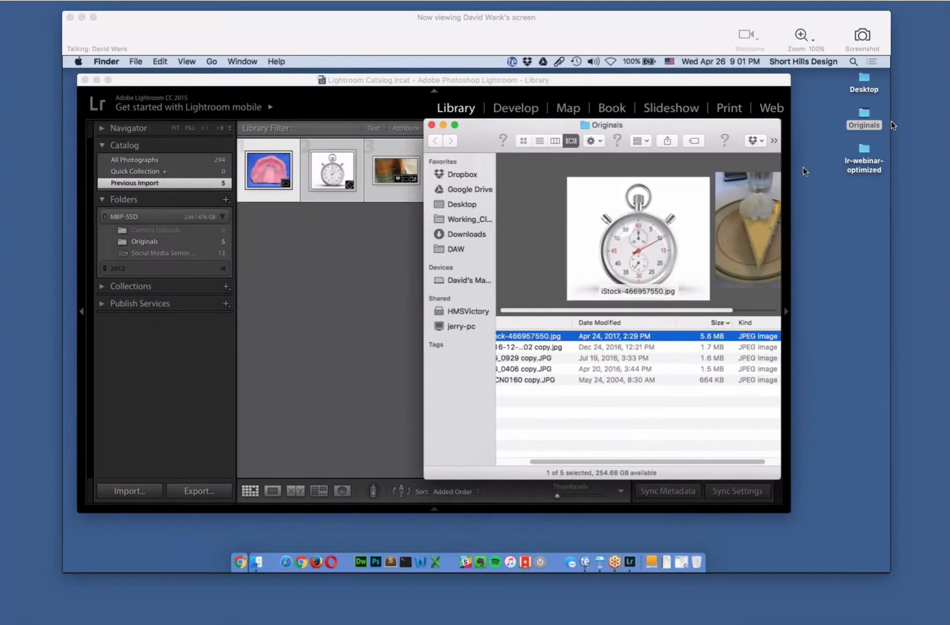
click(862, 154)
drag(866, 150, 700, 566)
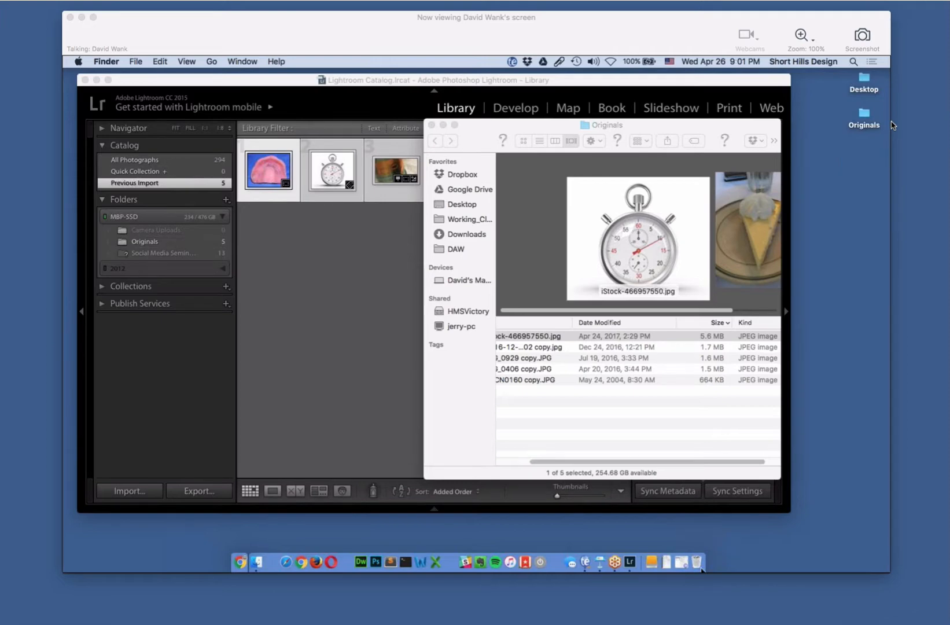
right_click(701, 567)
click(699, 533)
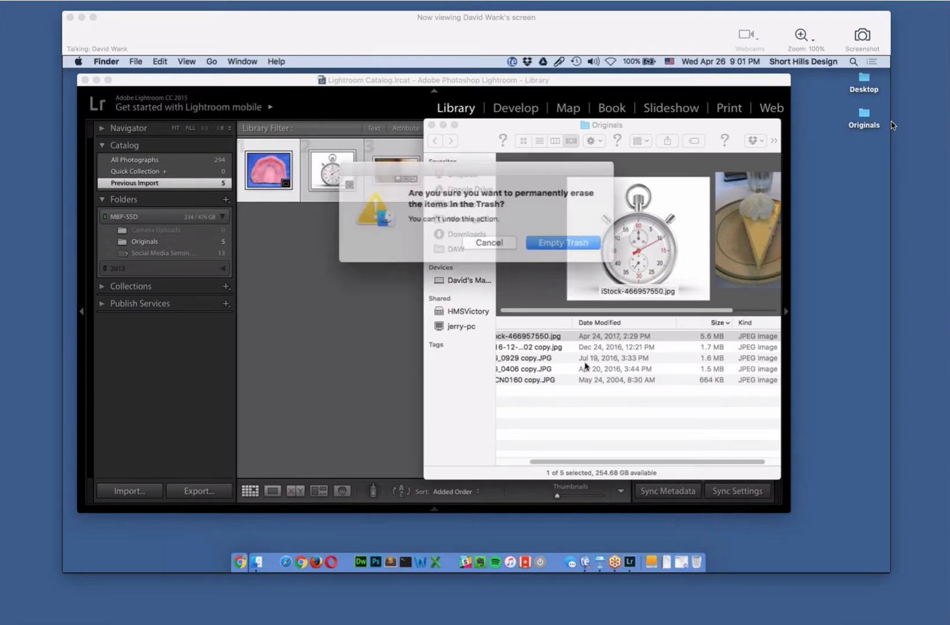
click(539, 245)
Switch back to Lightroom and clear the photo selection in the Library grid
click(290, 256)
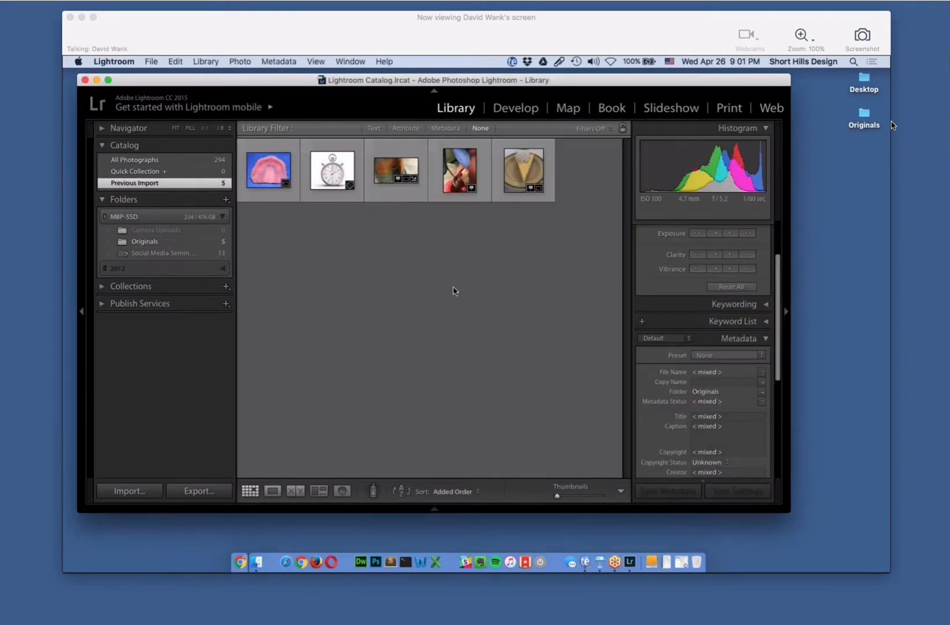
click(454, 291)
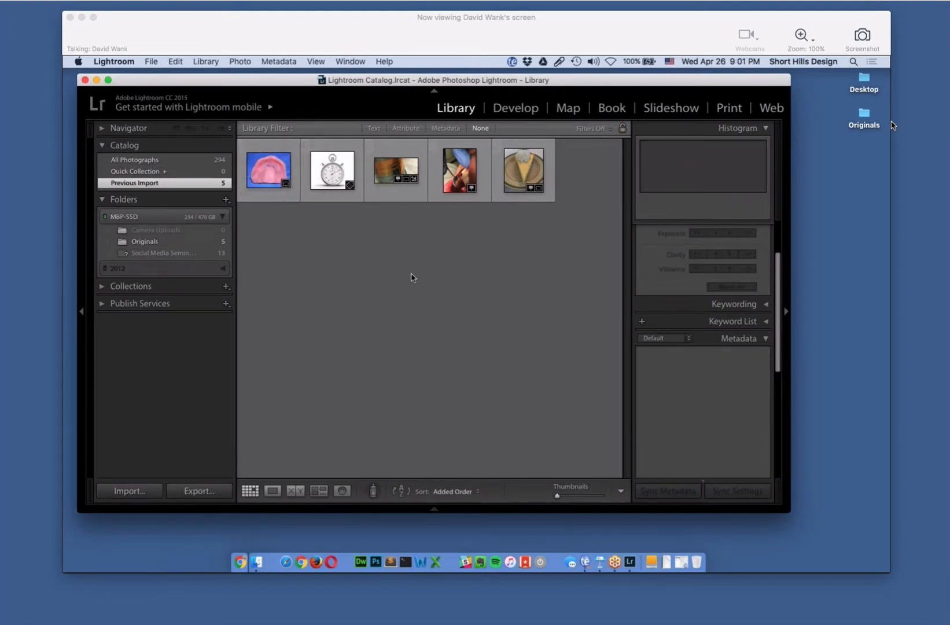
Select all five photos in the Library grid and export them as JPEGs with the quality set to 74
key(super+a)
click(199, 491)
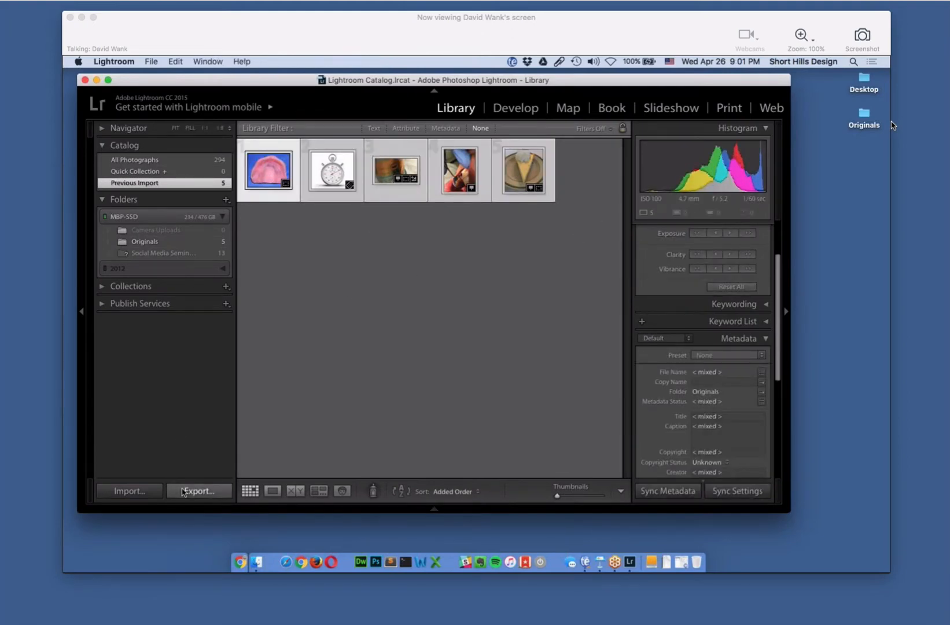
scroll(530, 358, down, 3)
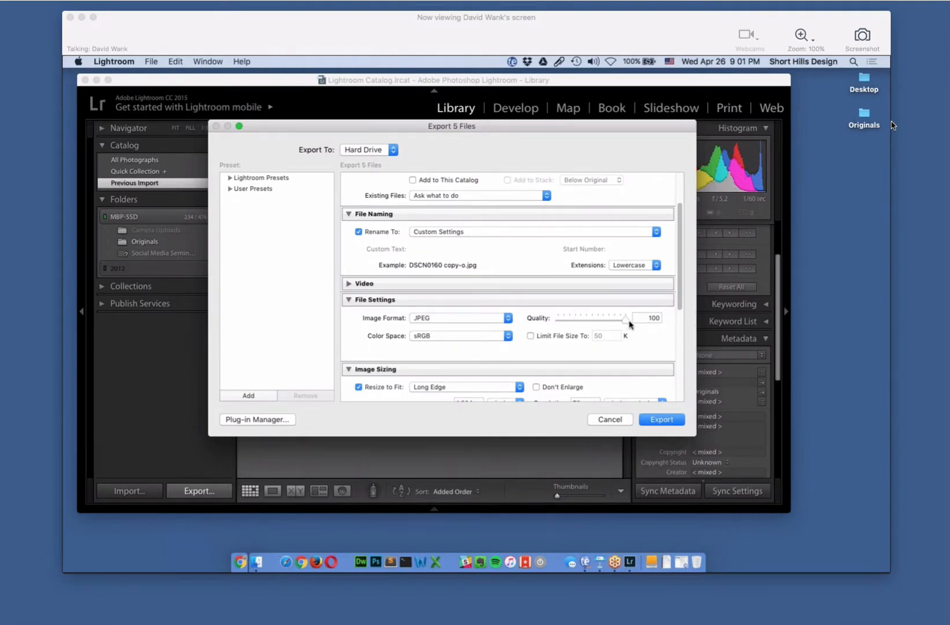
drag(627, 322, 609, 323)
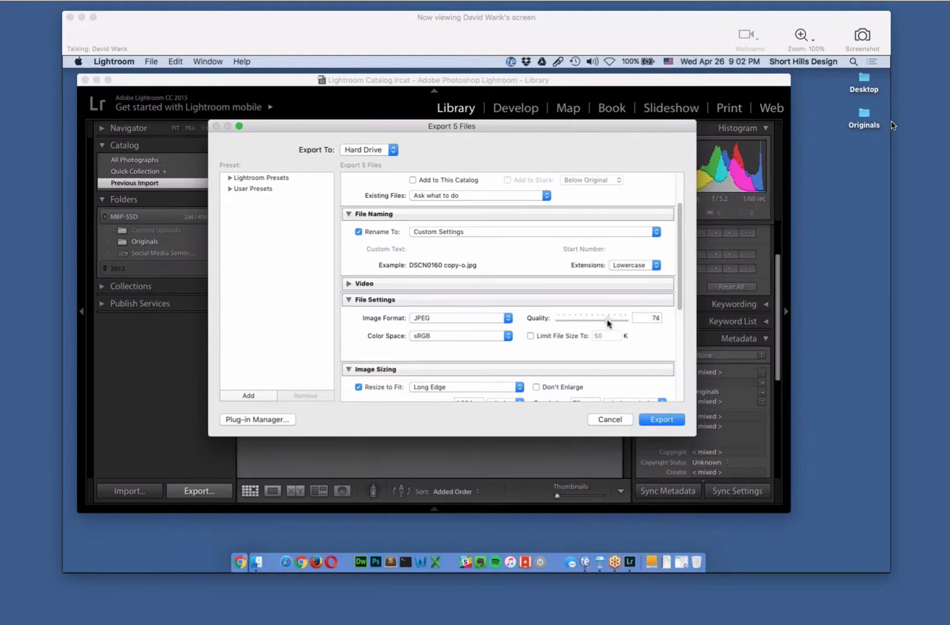
click(669, 420)
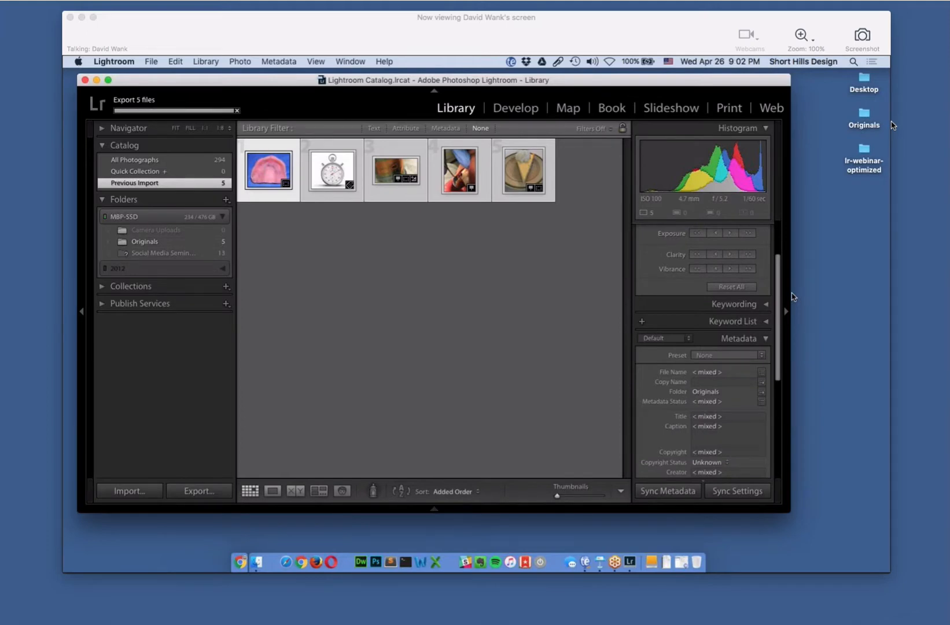
Switch to Finder and open the lr-webinar-optimized folder to check the sizes of the exported files
click(861, 151)
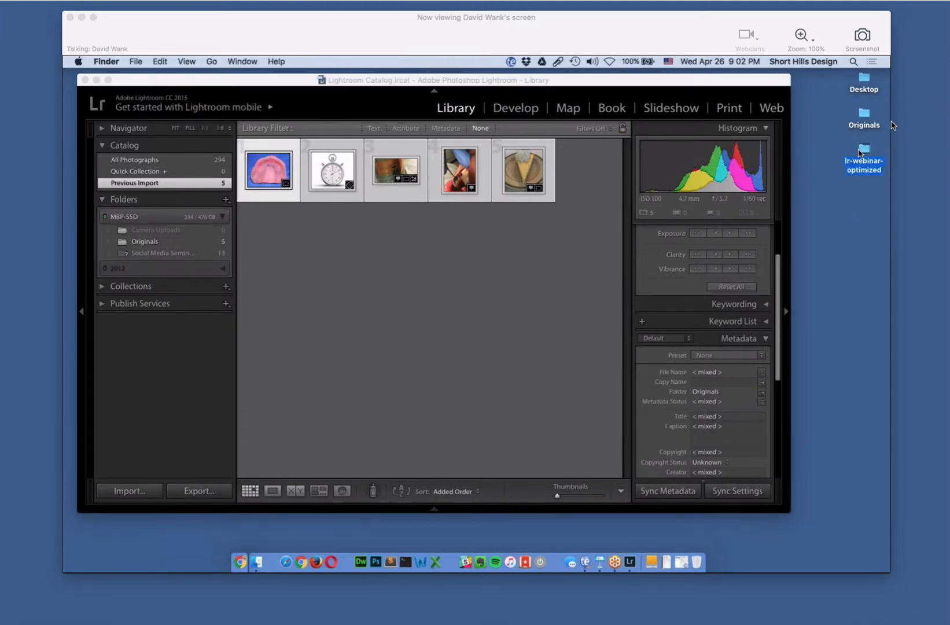
double_click(862, 151)
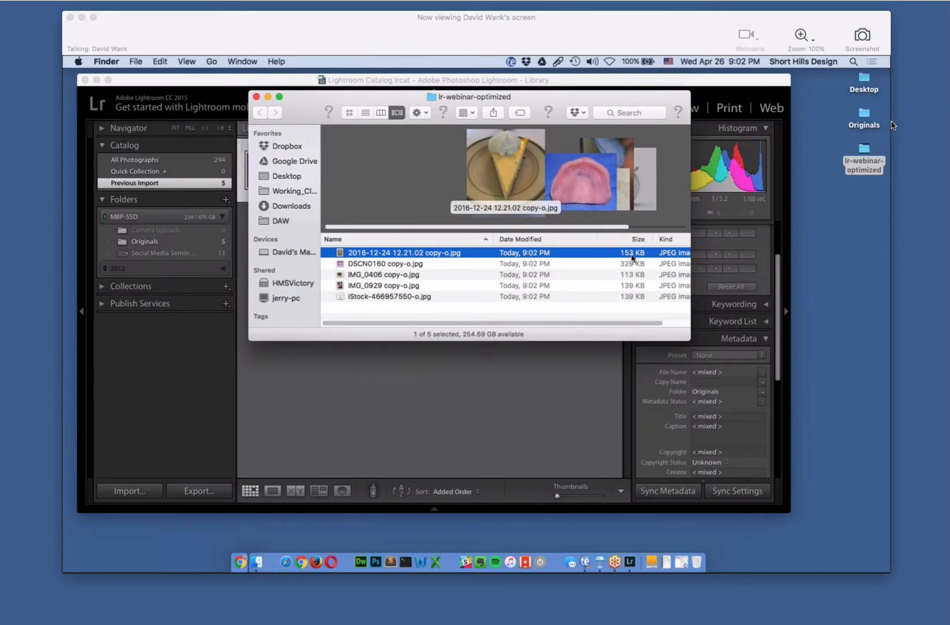
click(630, 264)
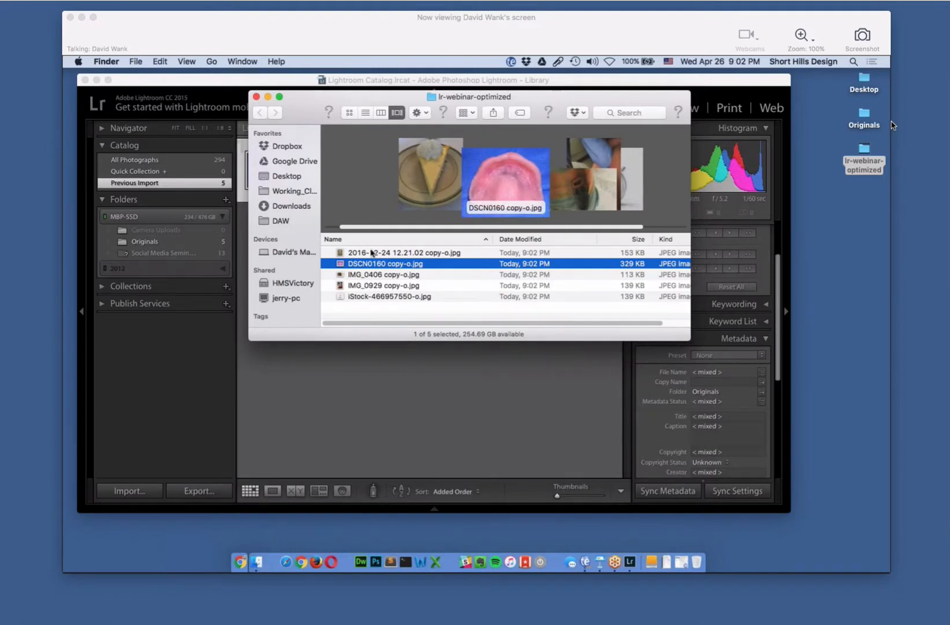
Close the lr-webinar-optimized window, move that folder from the desktop to the Trash and close the Originals window
click(256, 97)
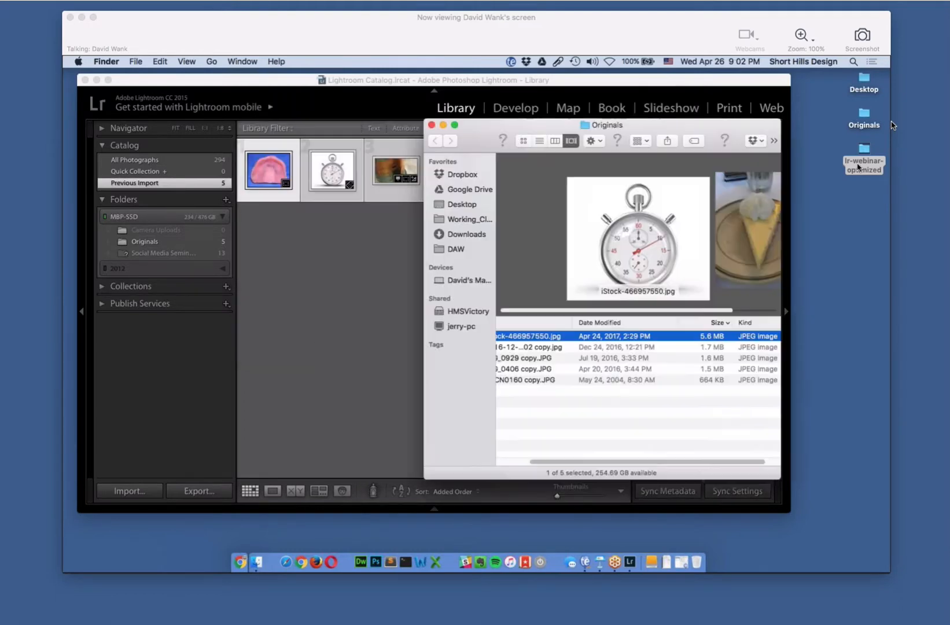
drag(868, 152, 697, 563)
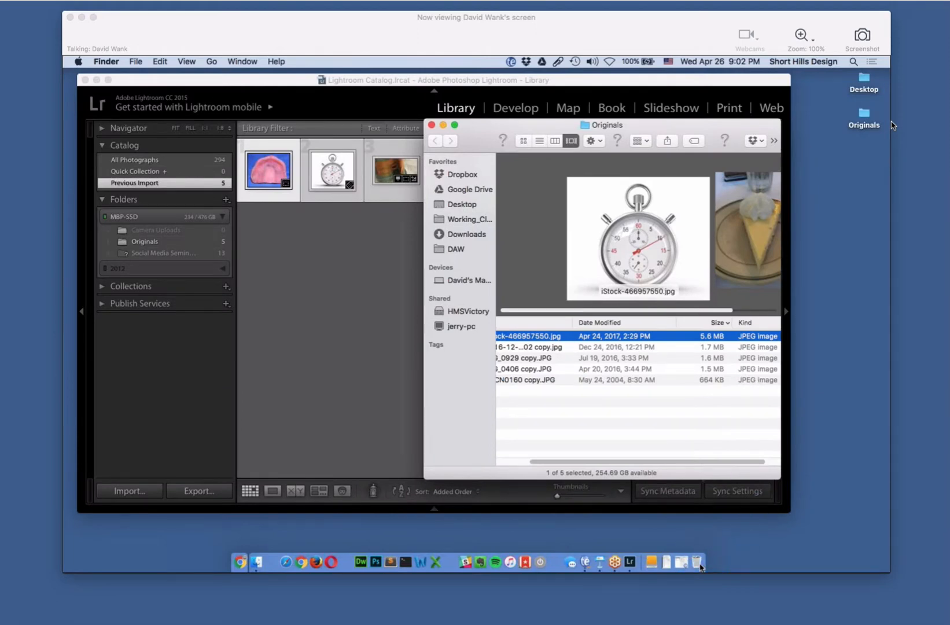
click(431, 125)
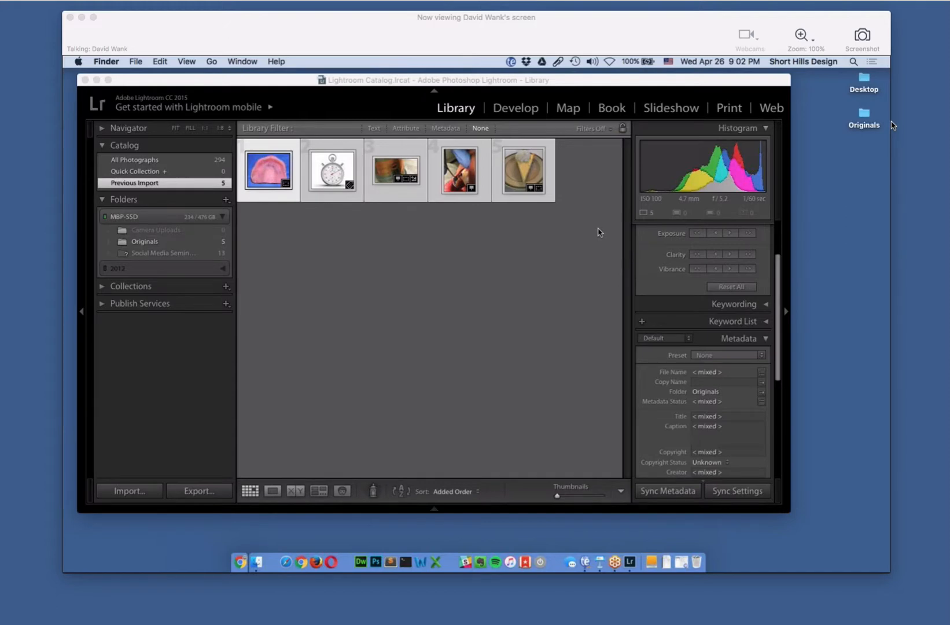
Switch back to Lightroom and export the five selected photos again at a lower JPEG quality
click(563, 207)
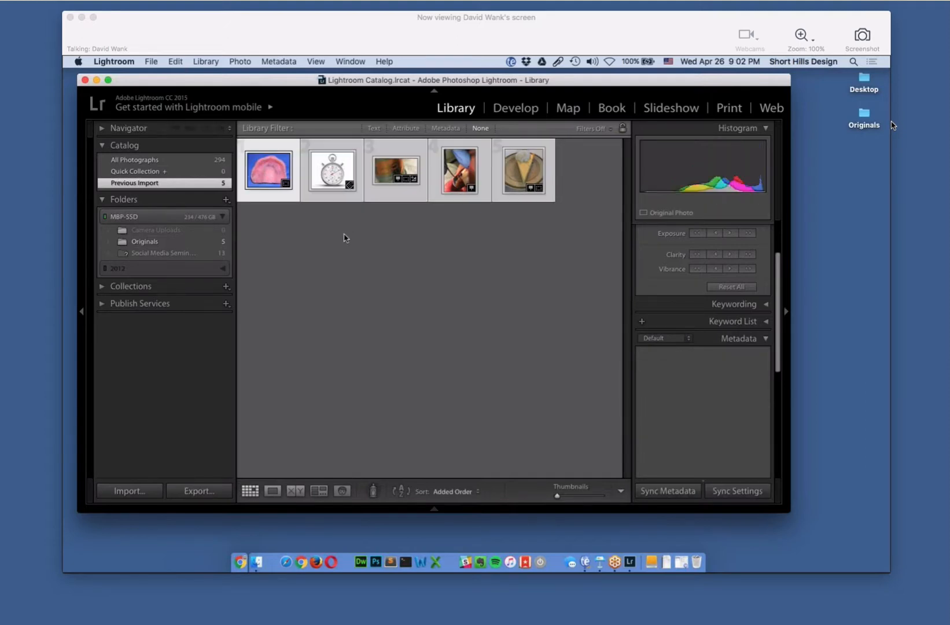
click(198, 491)
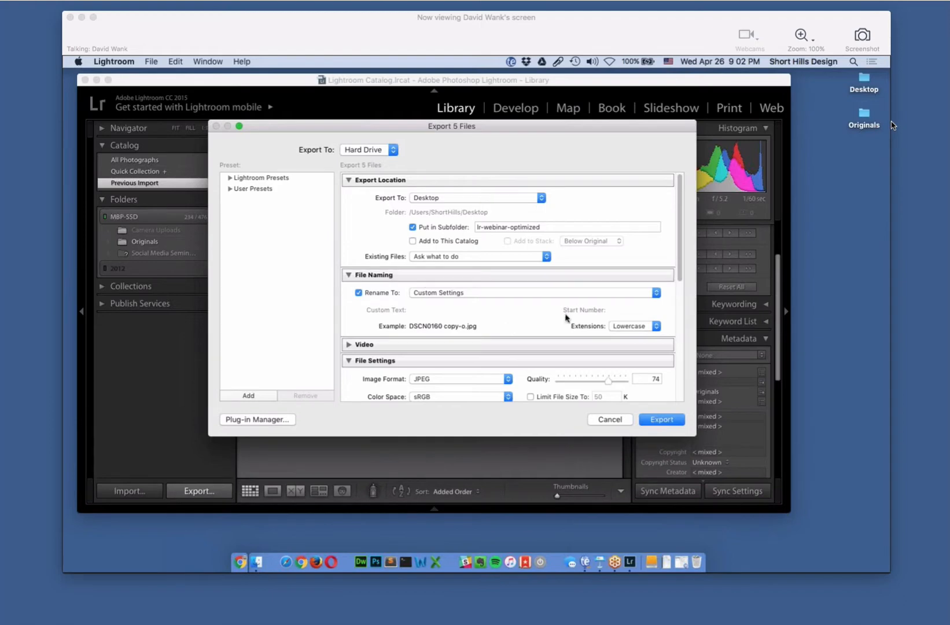
drag(608, 382, 594, 385)
click(652, 417)
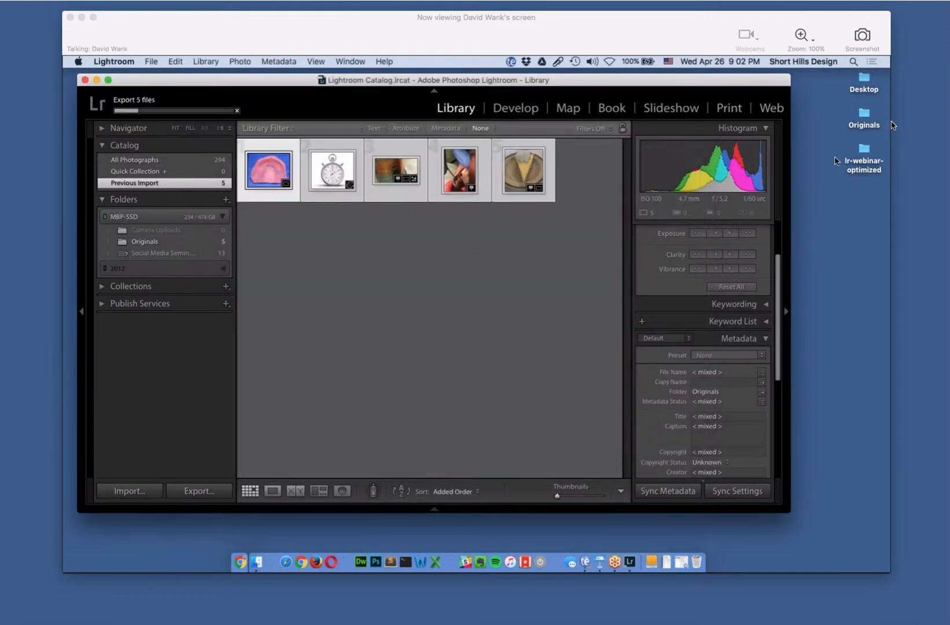
Switch to Finder, open the lr-webinar-optimized folder, enlarge its window and sort the exported files by size
double_click(865, 153)
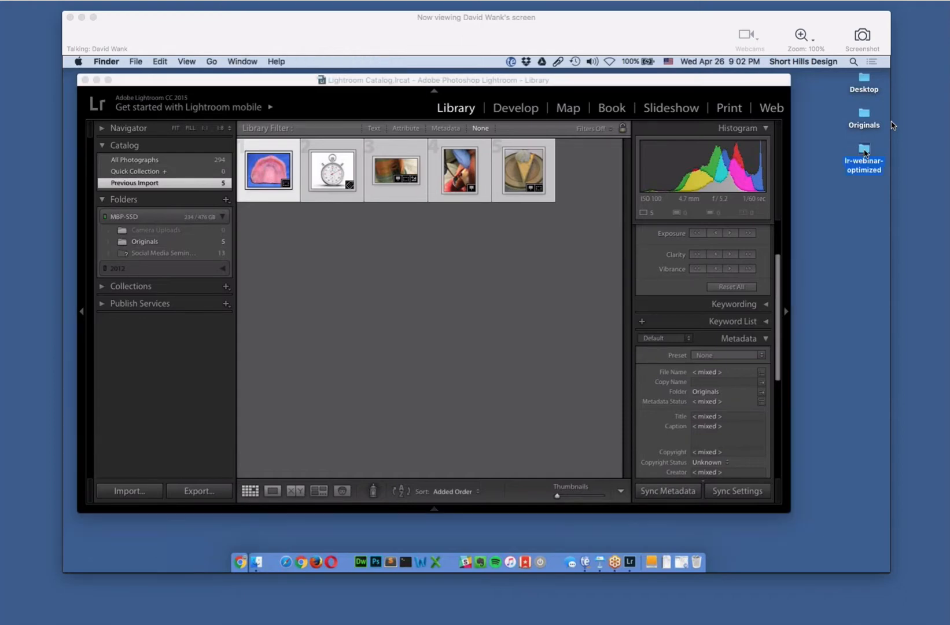
click(438, 292)
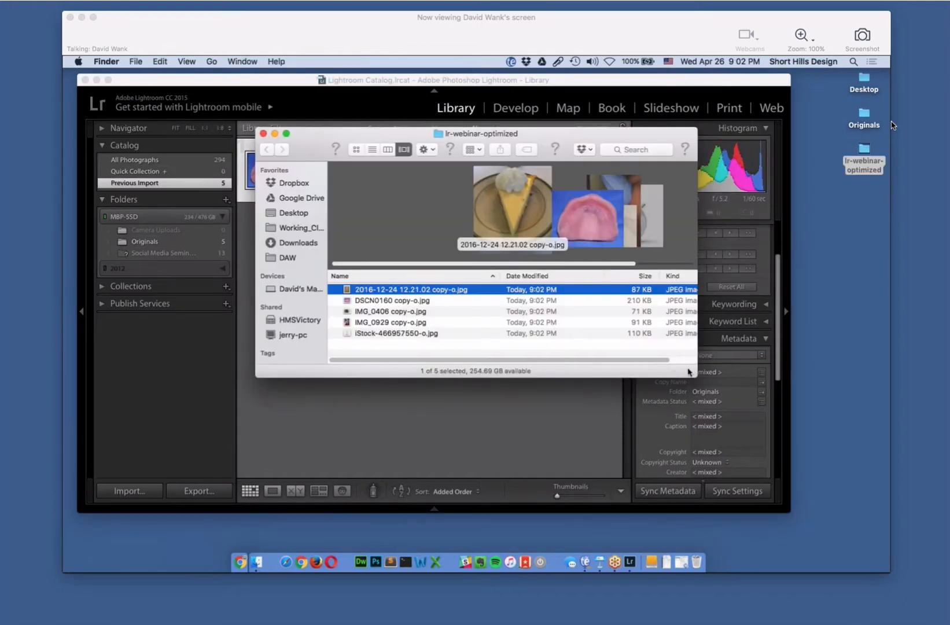
drag(689, 369, 759, 410)
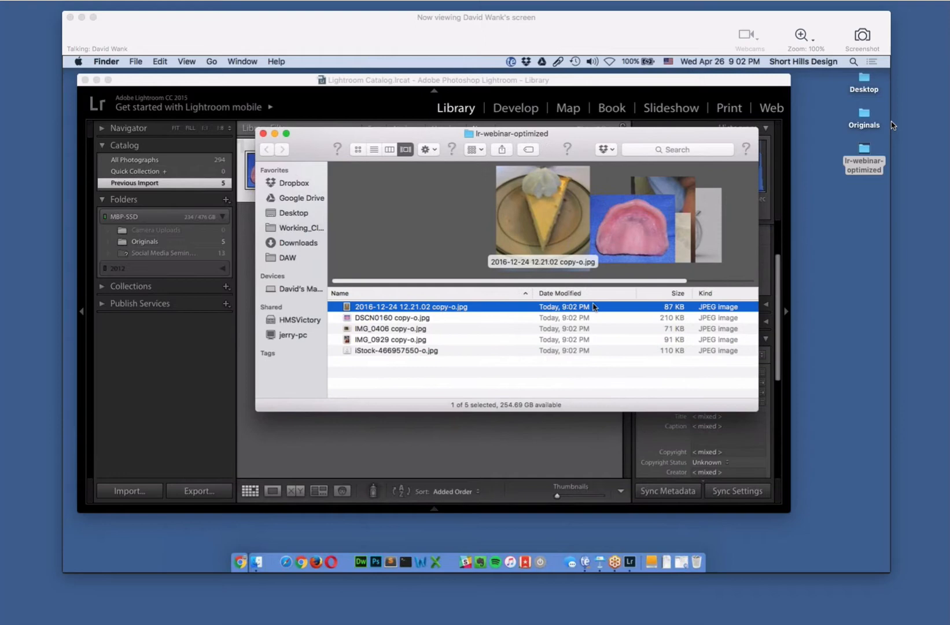
click(651, 296)
click(441, 308)
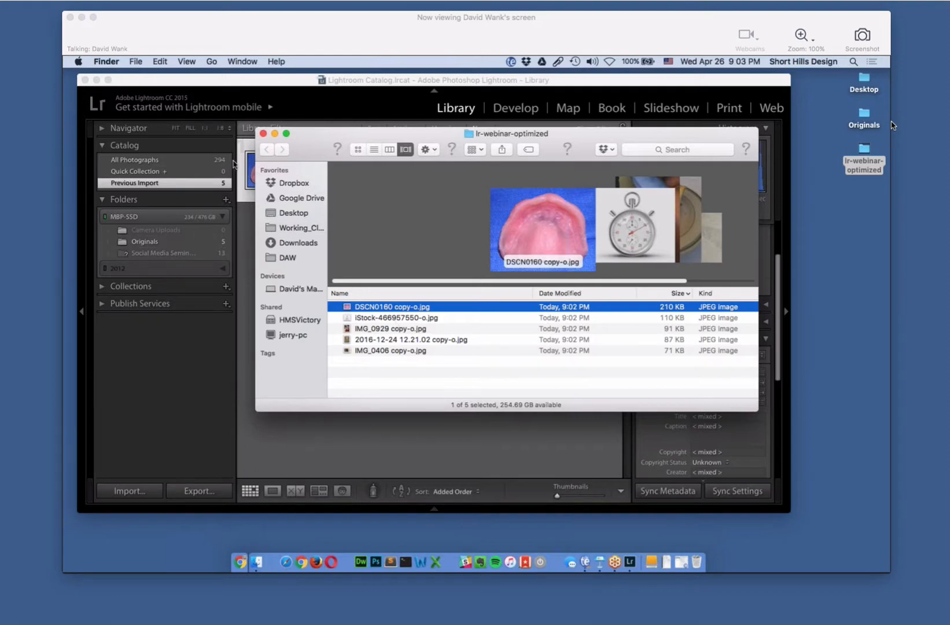
Close the lr-webinar-optimized window and move its folder from the desktop to the Trash
click(263, 133)
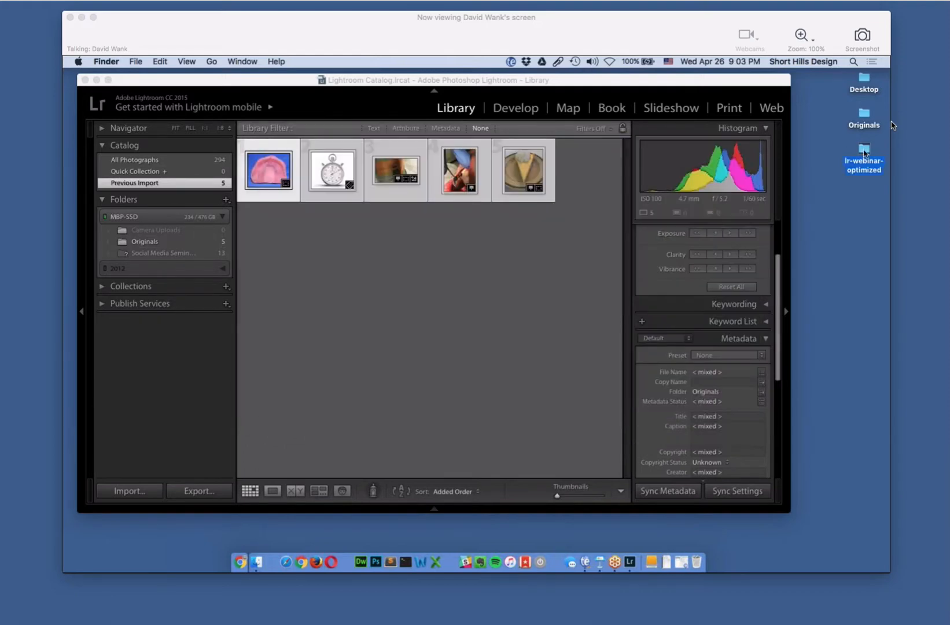
drag(866, 152, 697, 566)
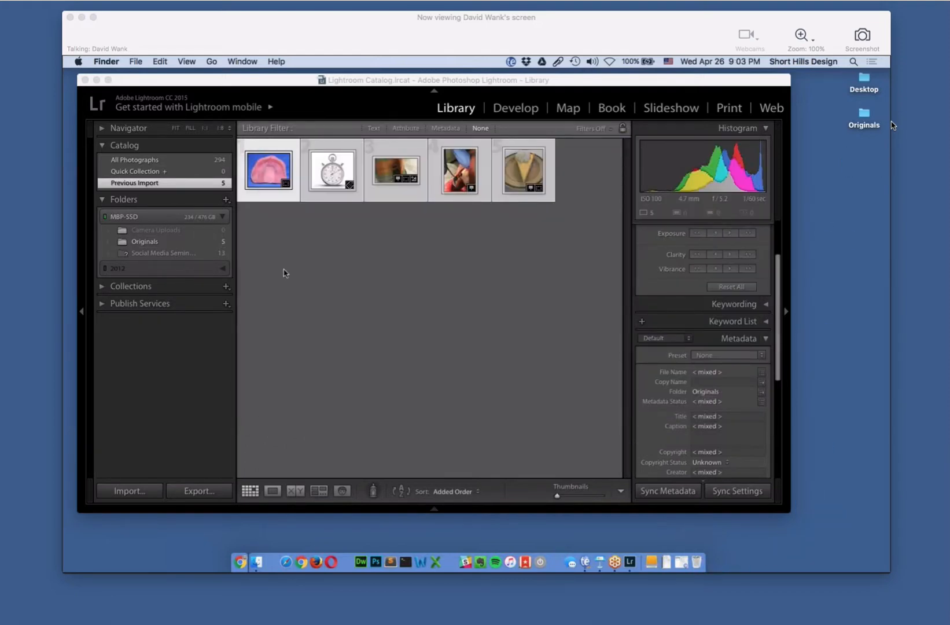
Switch back to Lightroom, select all five photos and export them as JPEGs with the quality set to 44
click(504, 263)
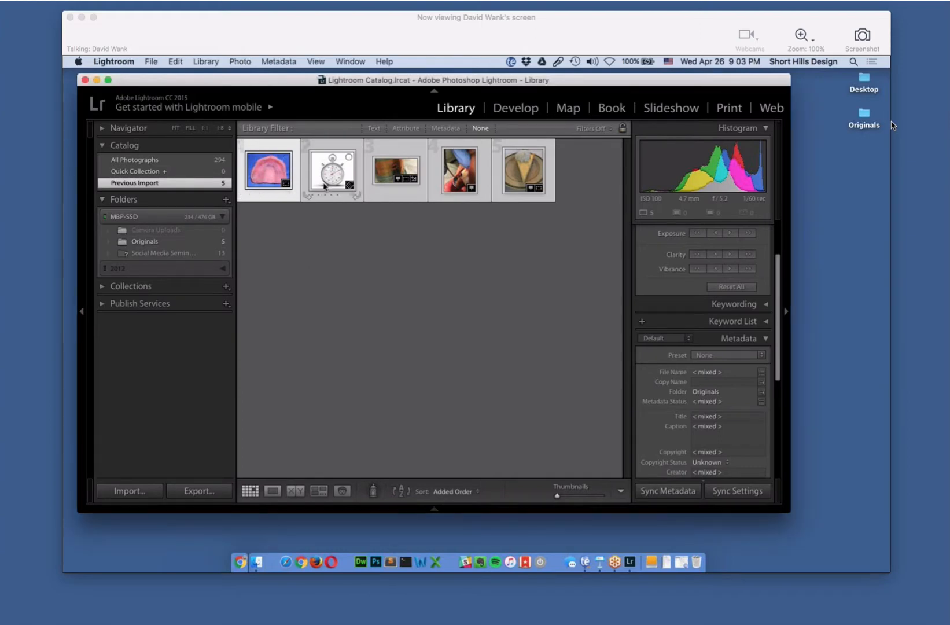
click(455, 248)
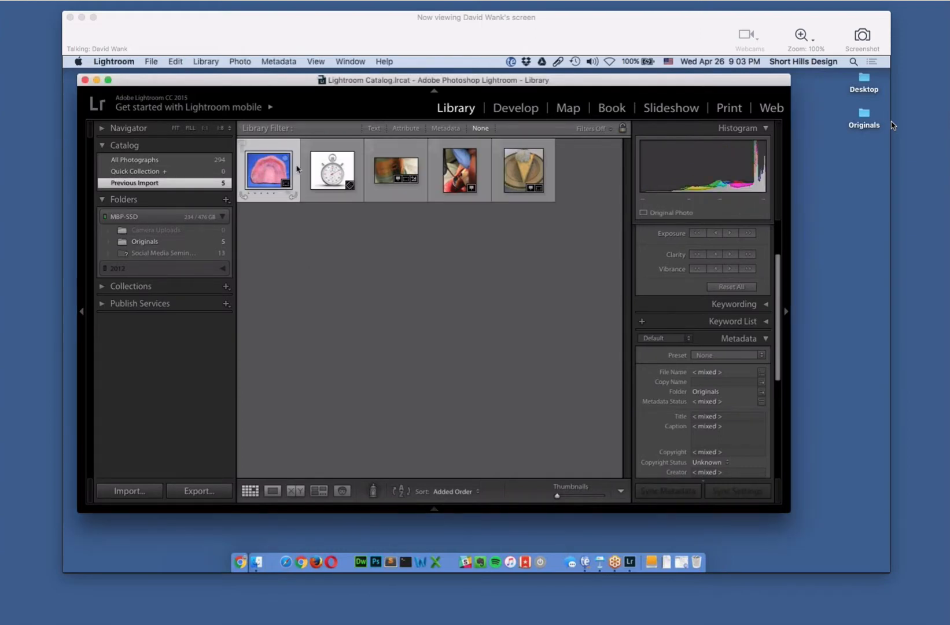
key(super+a)
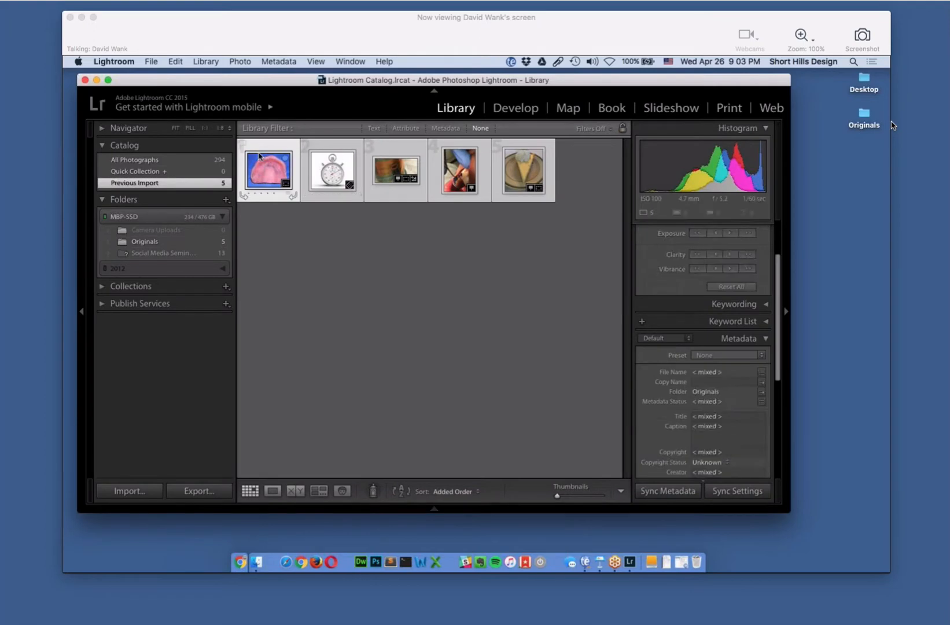
right_click(259, 152)
click(450, 411)
click(199, 490)
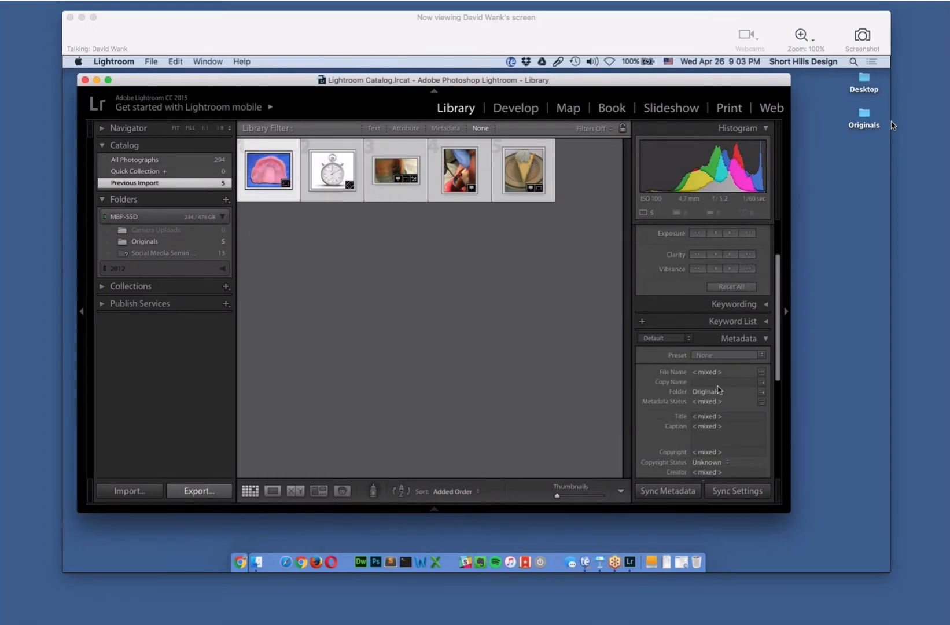
drag(596, 383, 589, 383)
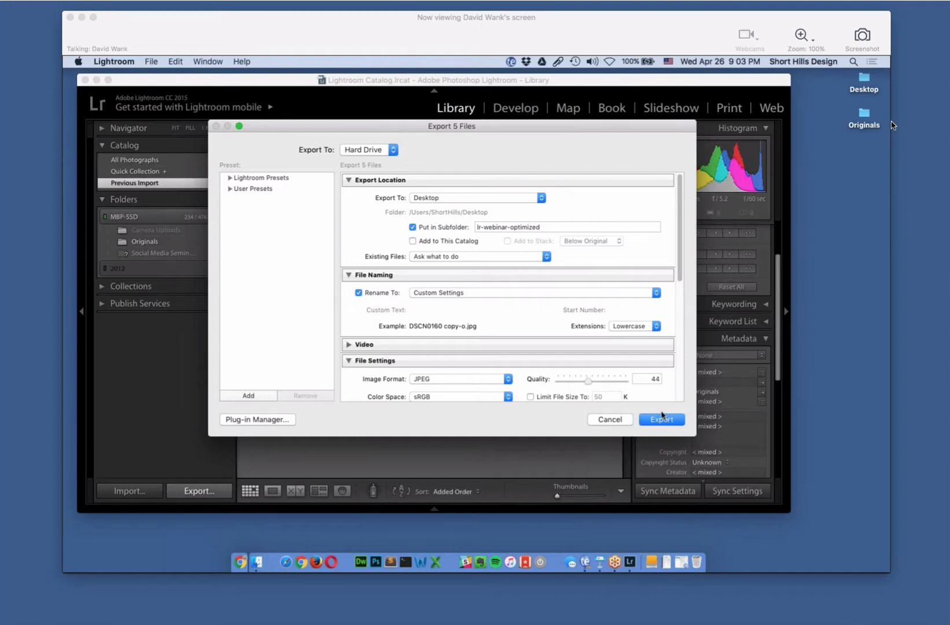
click(661, 419)
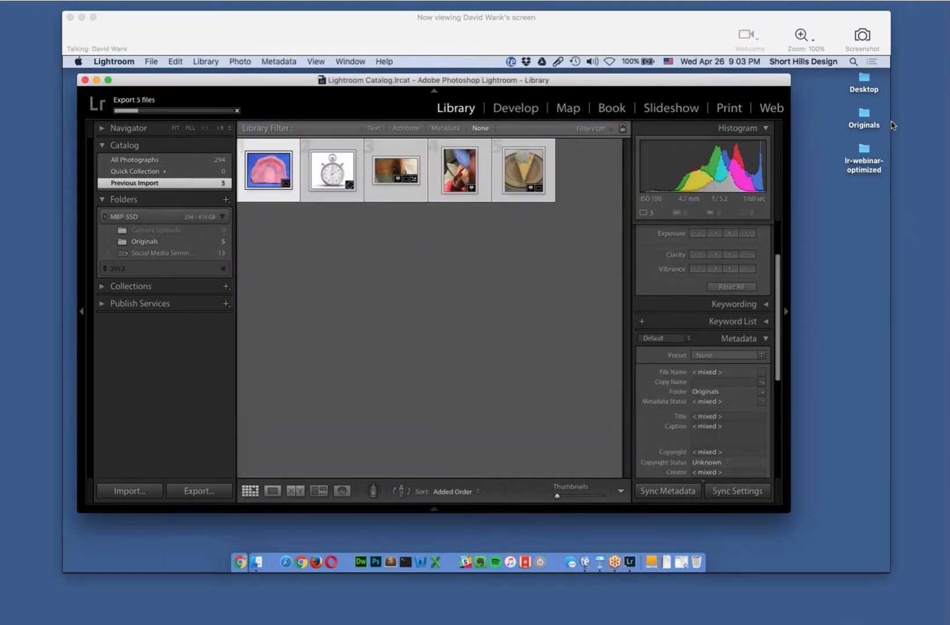
Switch to Finder, open the newly exported lr-webinar-optimized folder and review the sizes and previews of its JPEG files
double_click(862, 159)
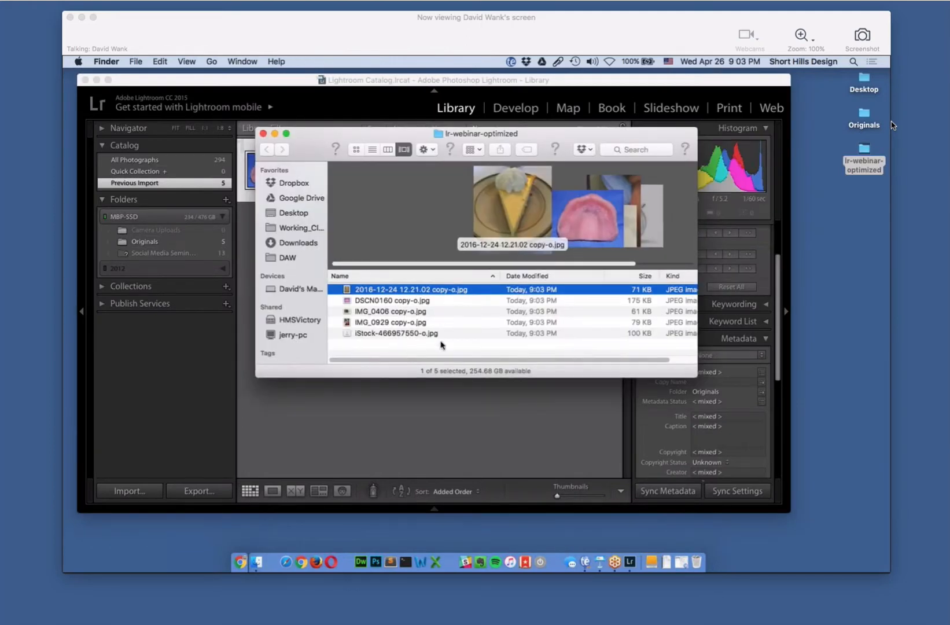
scroll(590, 306, right, 3)
scroll(462, 302, left, 3)
click(461, 302)
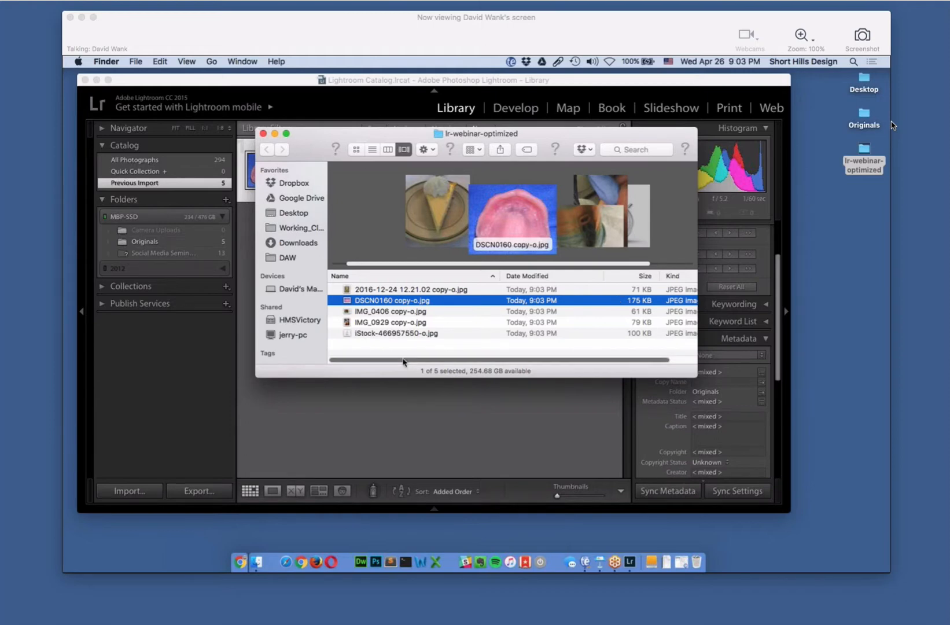
click(394, 333)
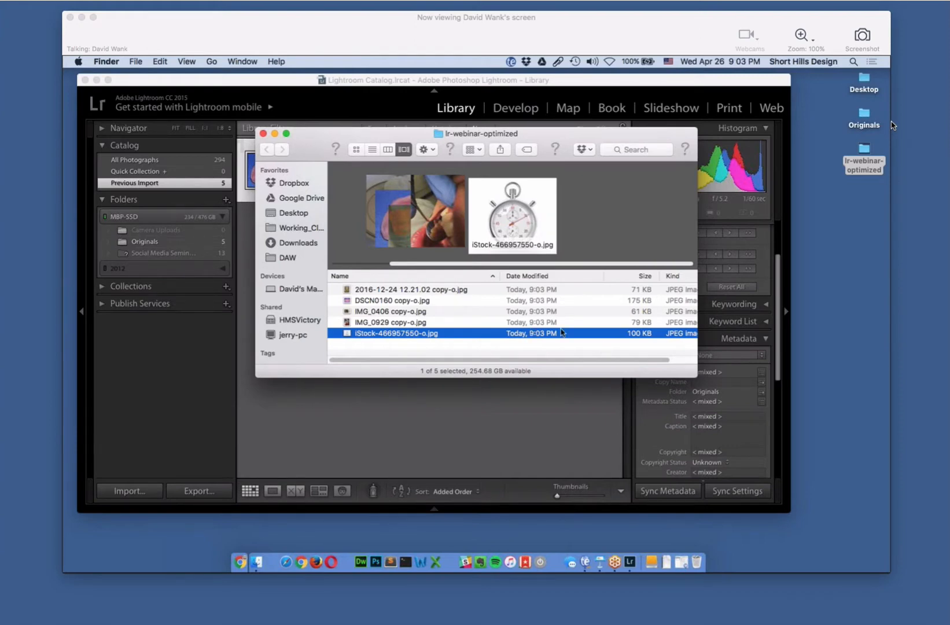
click(415, 302)
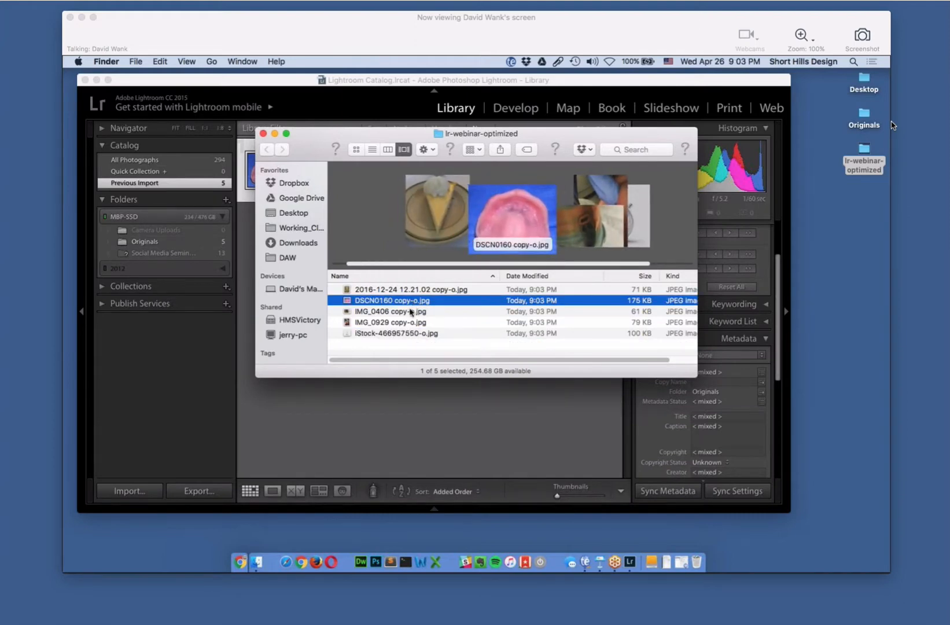
Open IMG_0406 copy-o.jpg in Preview and shrink its window so that the desktop folders are accessible
click(390, 313)
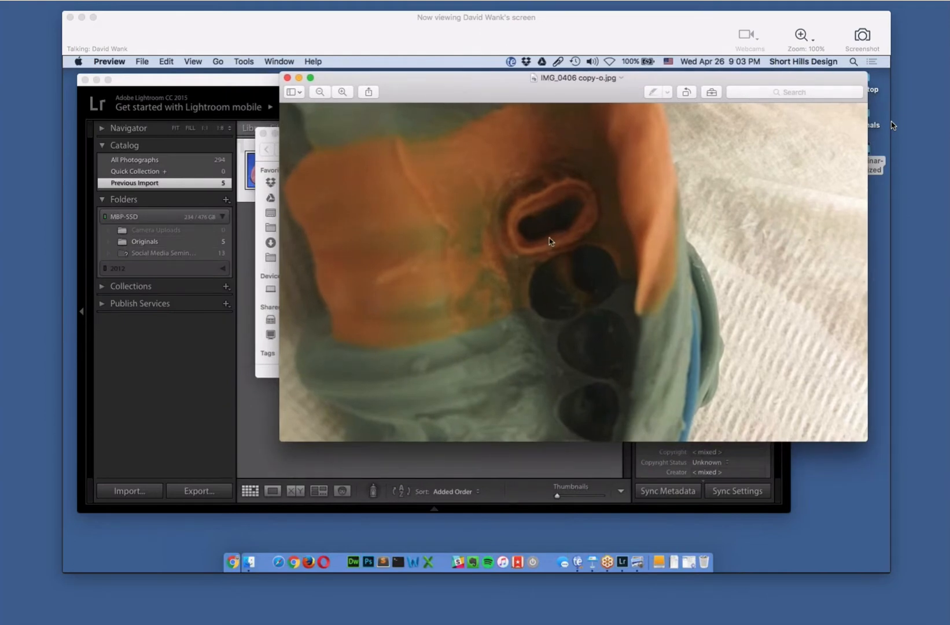
drag(280, 69, 528, 87)
drag(836, 93, 811, 91)
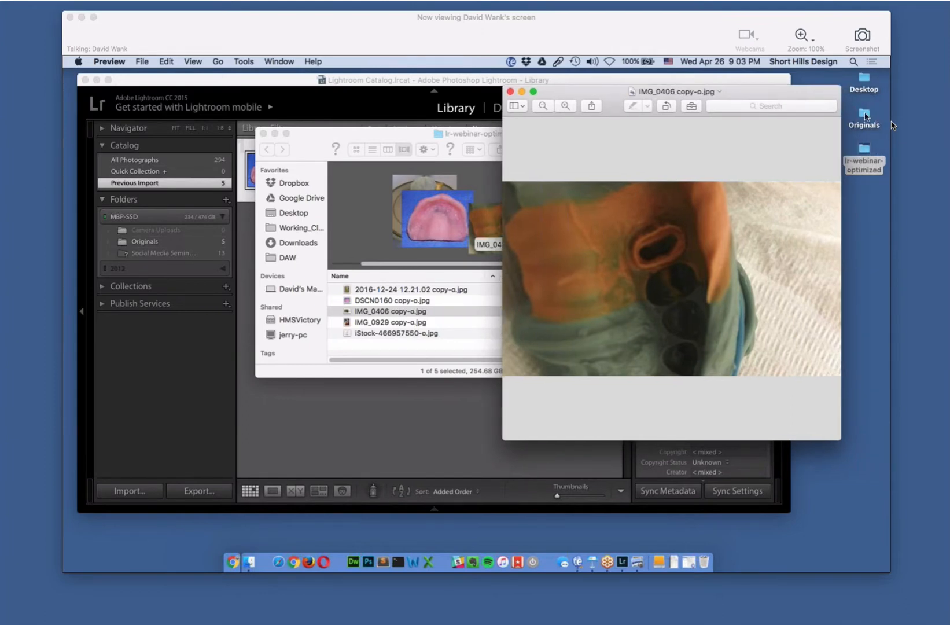
Open the Originals folder, move its window beside the exported image and open IMG_0406 copy.JPG in Preview for comparison
double_click(865, 116)
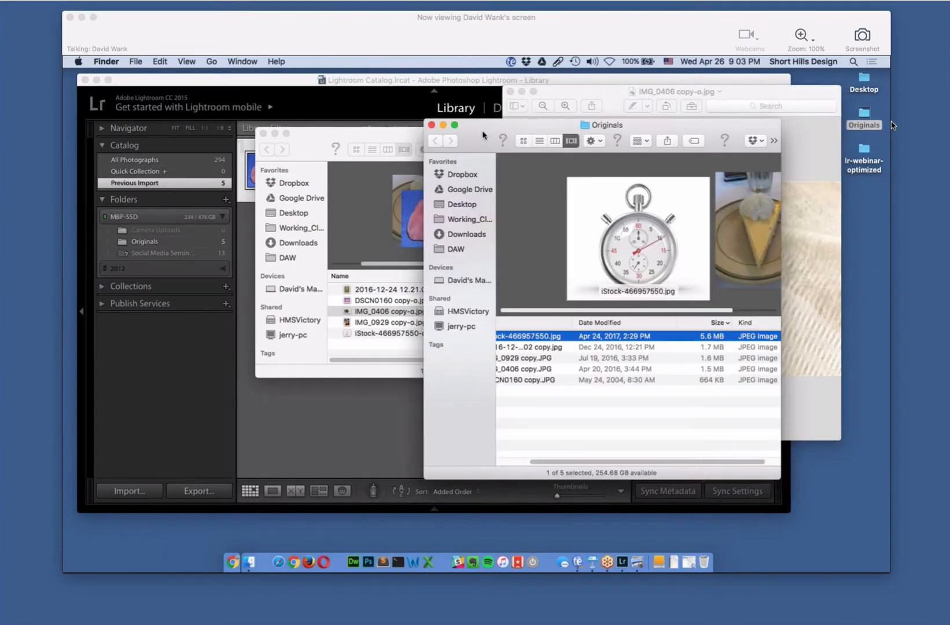
drag(483, 133, 194, 130)
scroll(298, 350, left, 3)
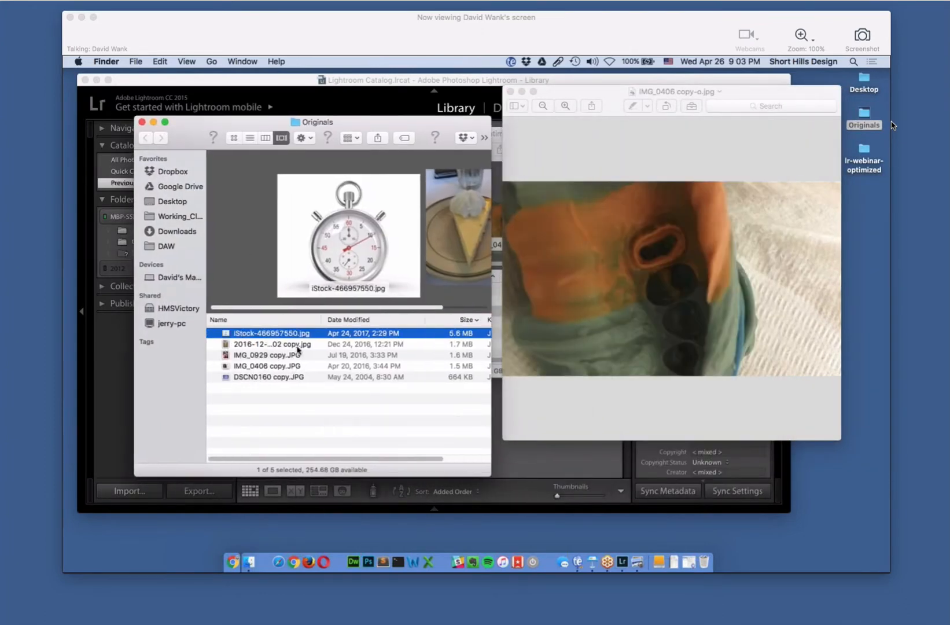
click(296, 354)
click(275, 346)
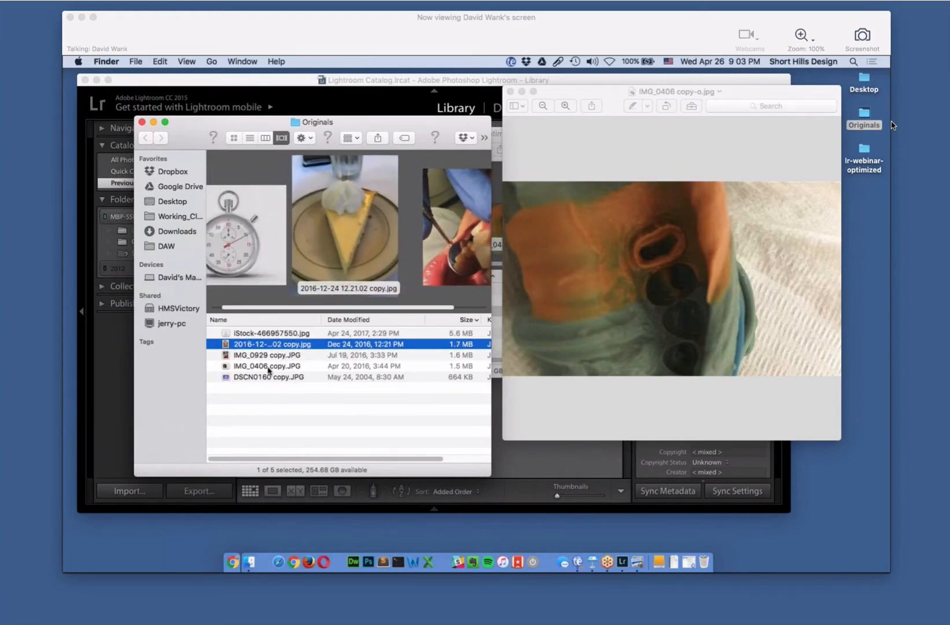
double_click(267, 367)
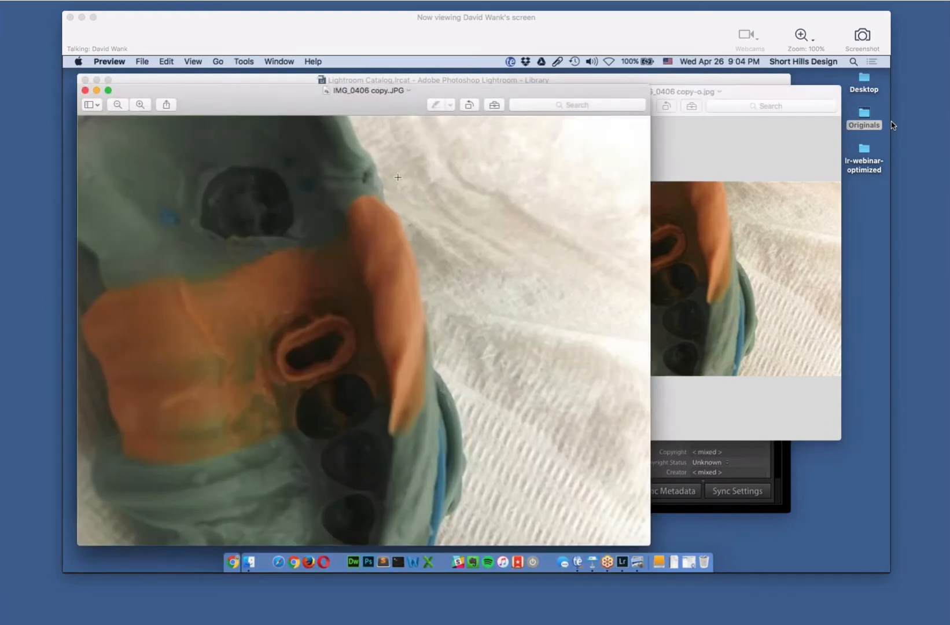
Arrange the two Preview windows so IMG_0406 copy-o.jpg sits beside the original IMG_0406 copy.JPG
drag(680, 94, 727, 95)
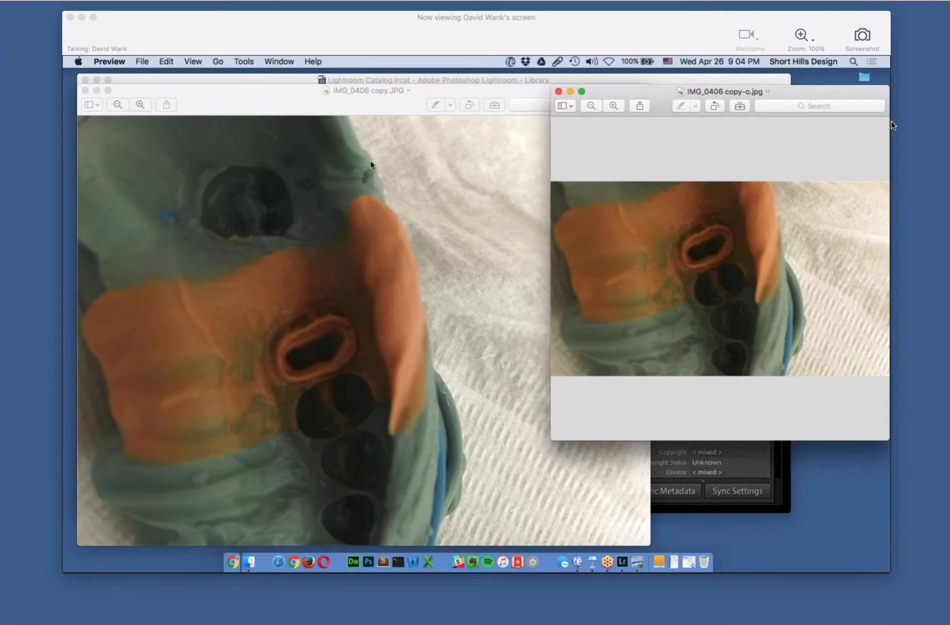
drag(339, 89, 336, 85)
drag(778, 94, 691, 95)
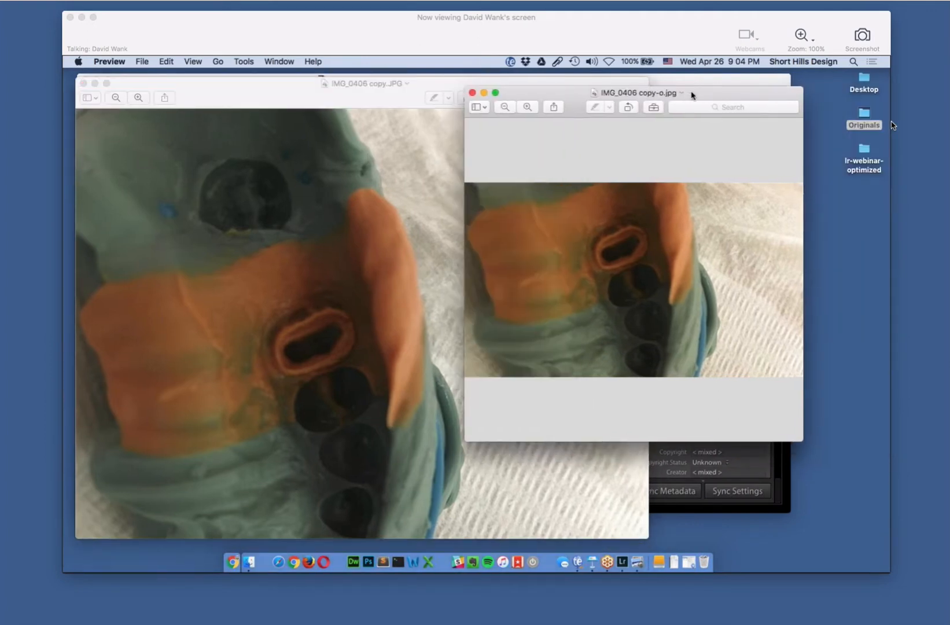
Bring up the Originals folder to check the original's file size, and close the Originals and lr-webinar-optimized folder windows
double_click(859, 114)
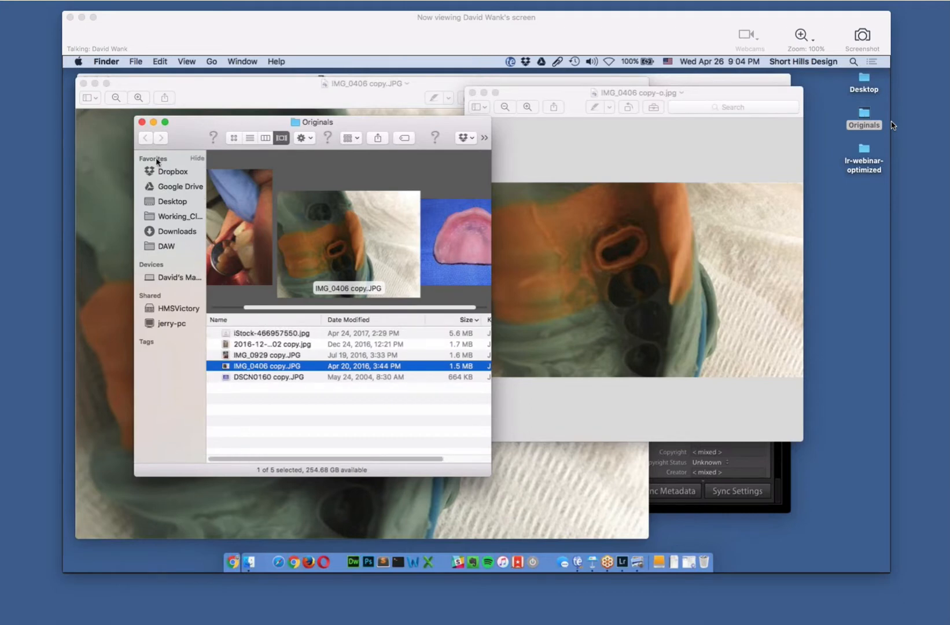
click(139, 122)
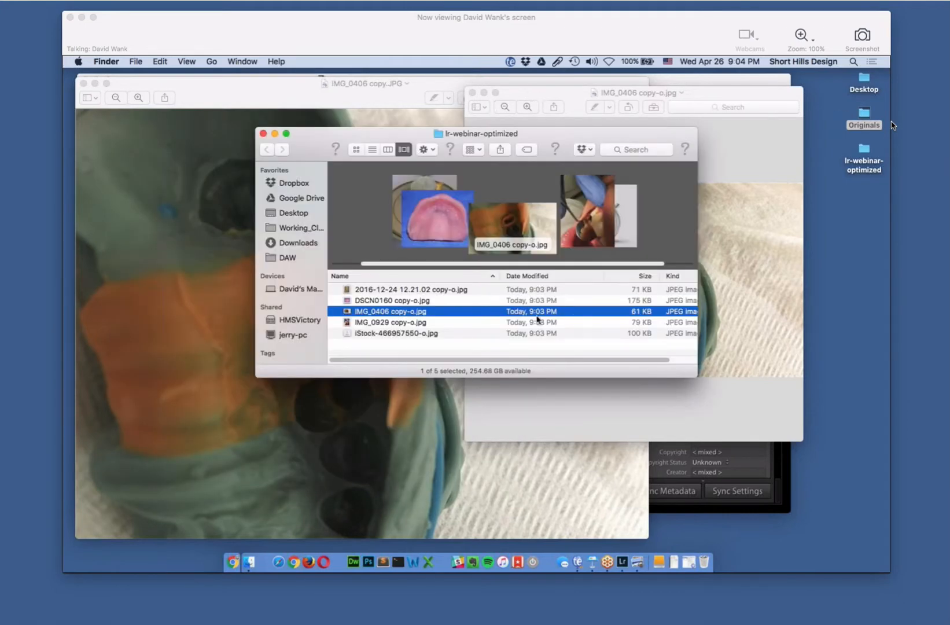
click(263, 133)
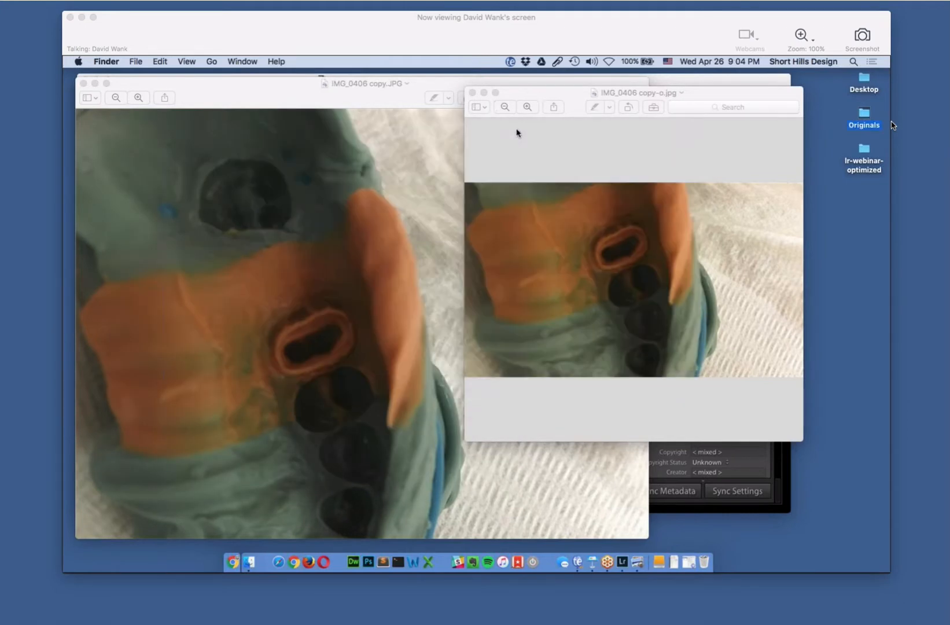
Reposition the IMG_0406 copy-o.jpg window slightly and magnify the exported image to compare its detail with the original
click(572, 110)
drag(572, 110, 567, 120)
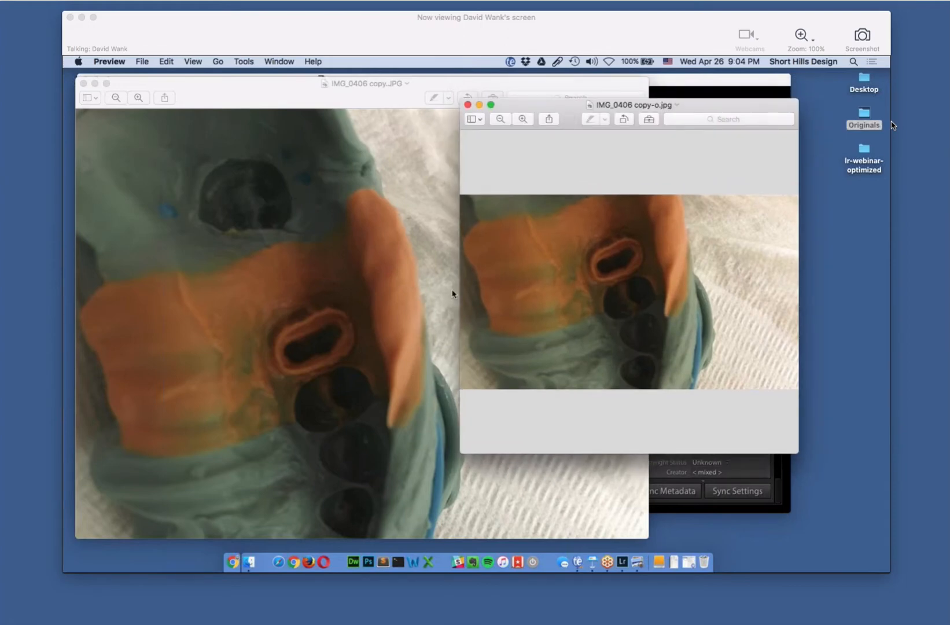
key(super+plus)
scroll(668, 391, up, 2)
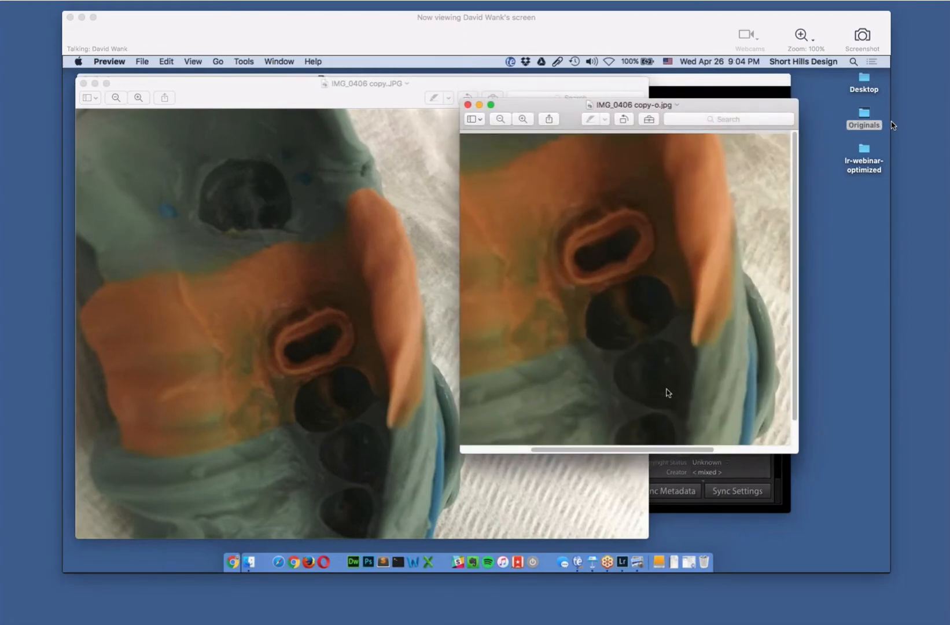
key(super+minus)
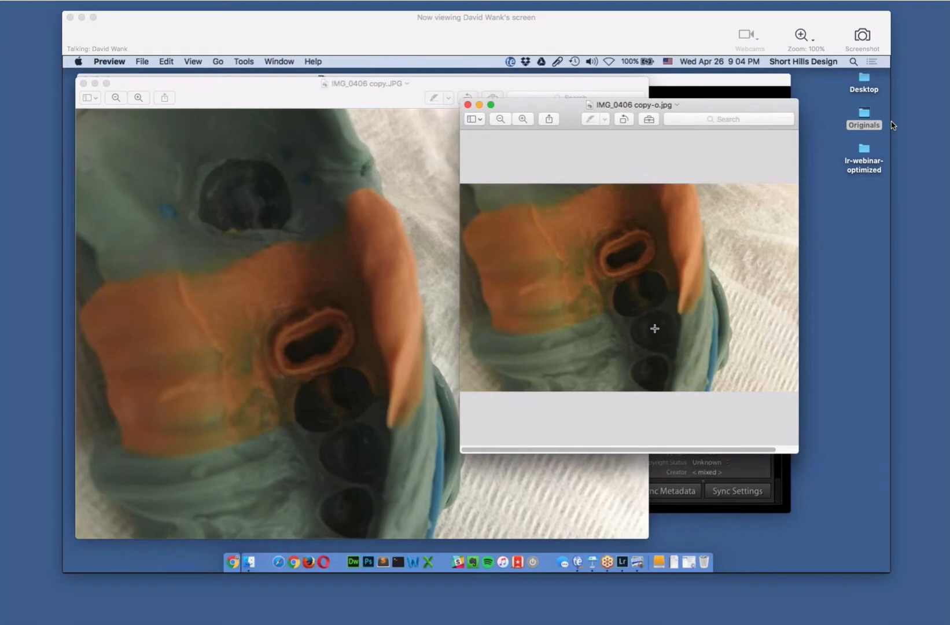
key(super+plus)
Inspect the original IMG_0406 copy.JPG at actual size and return it to a smaller magnification
click(275, 97)
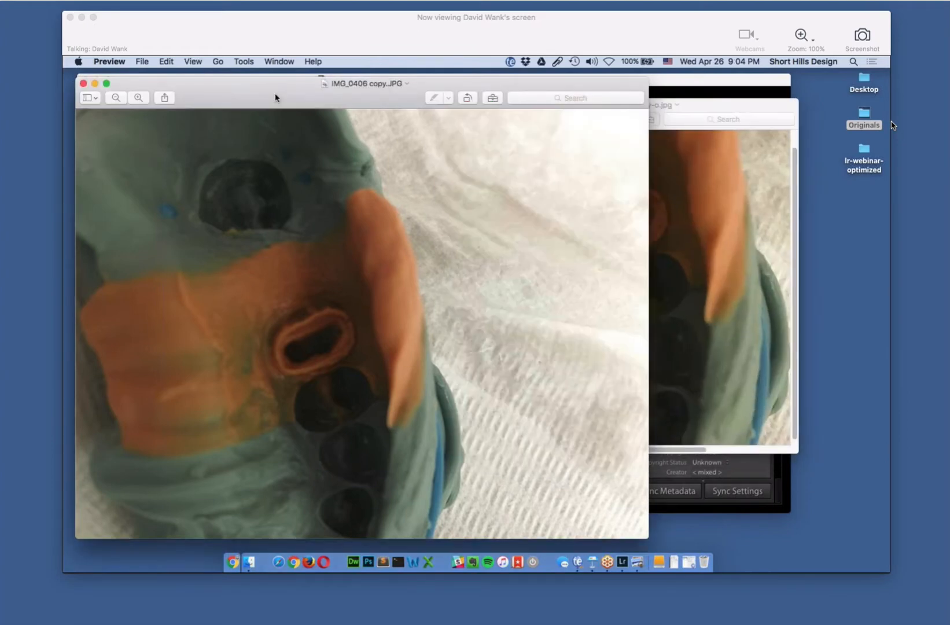
key(super+0)
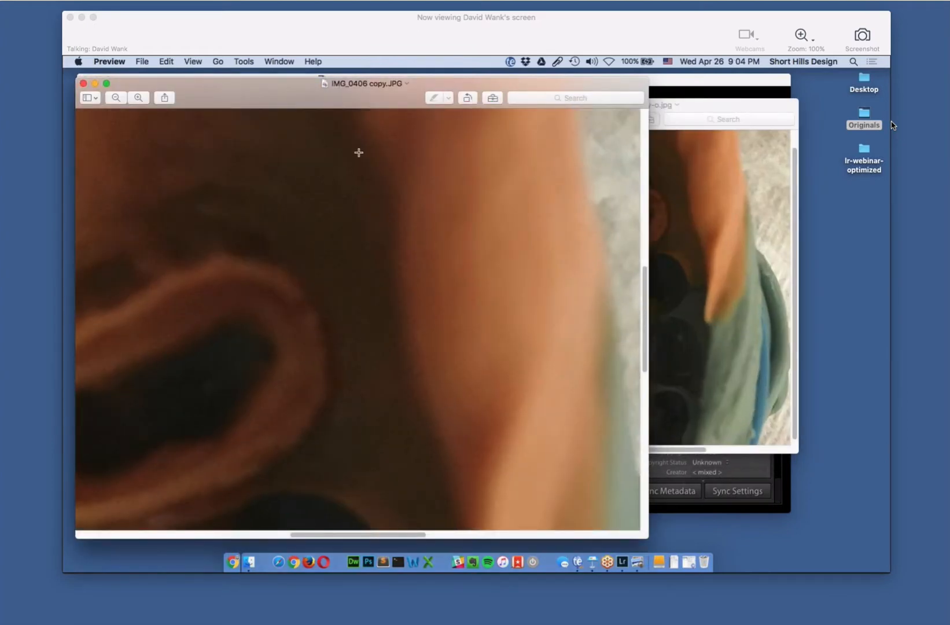
key(super+minus)
key(super+minus)
key(super+minus)
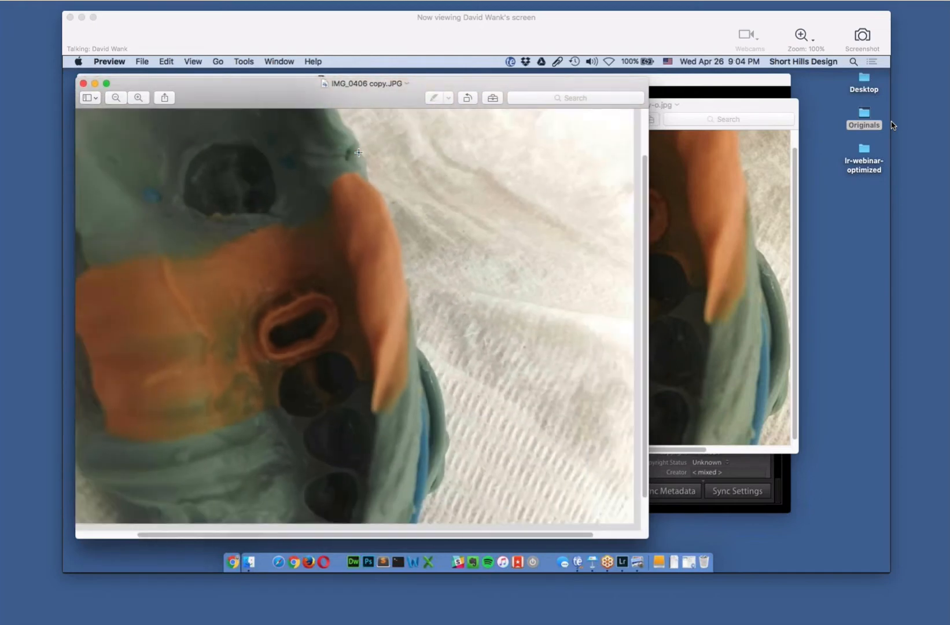
Bring the exported IMG_0406 copy-o.jpg forward, adjust its magnification and move its window clear of the original's orange area
click(676, 107)
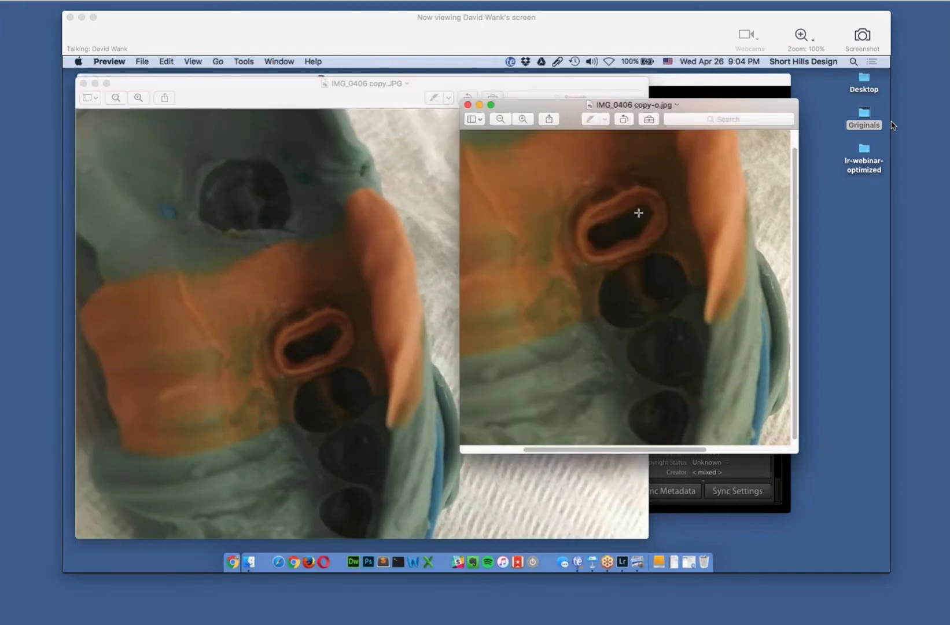
key(super+minus)
key(super+plus)
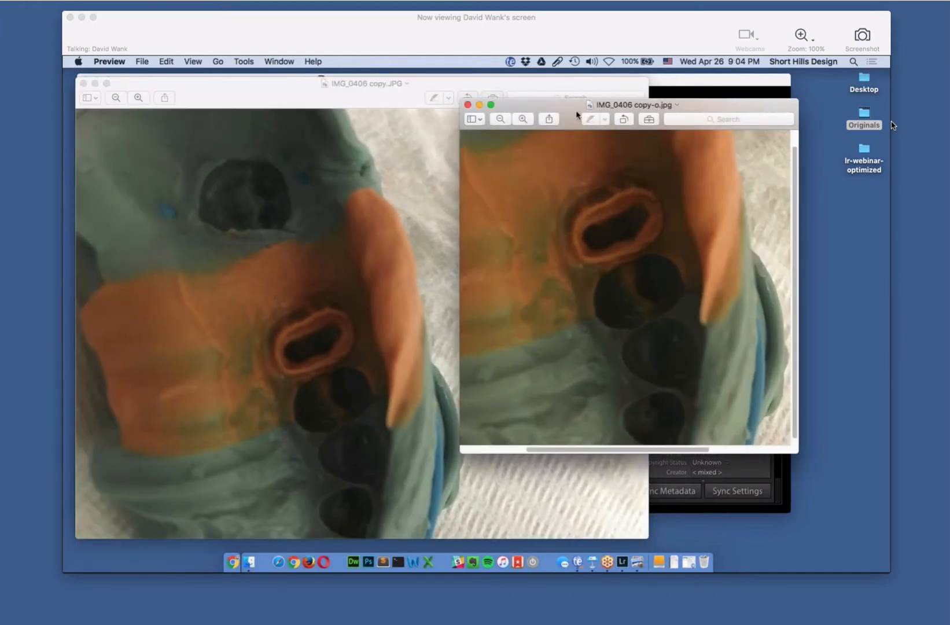
drag(577, 116, 604, 153)
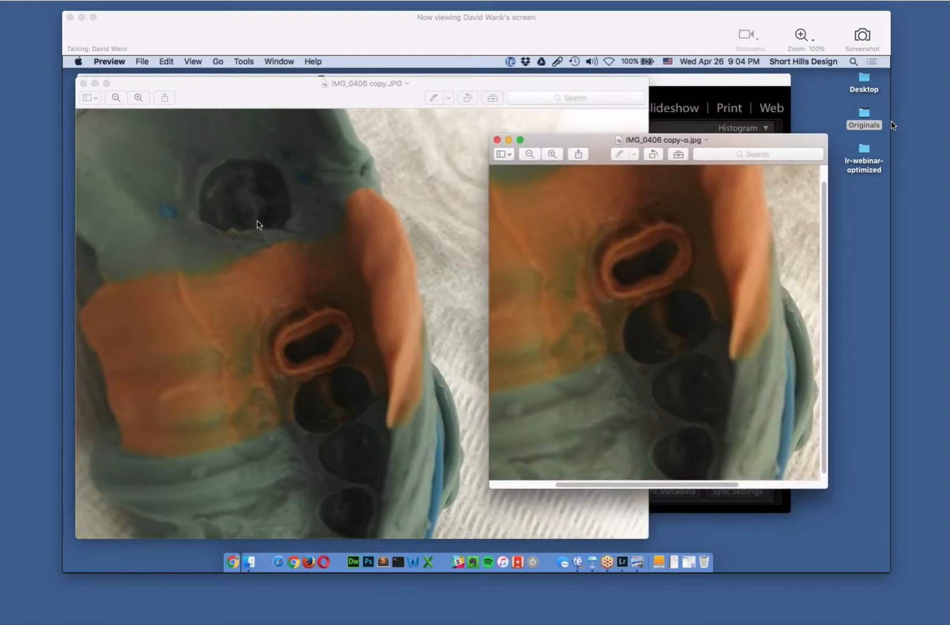
Magnify the original IMG_0406 copy.JPG around the orange ring and clear any stray selection on it
click(257, 224)
scroll(257, 225, up, 3)
drag(326, 309, 293, 226)
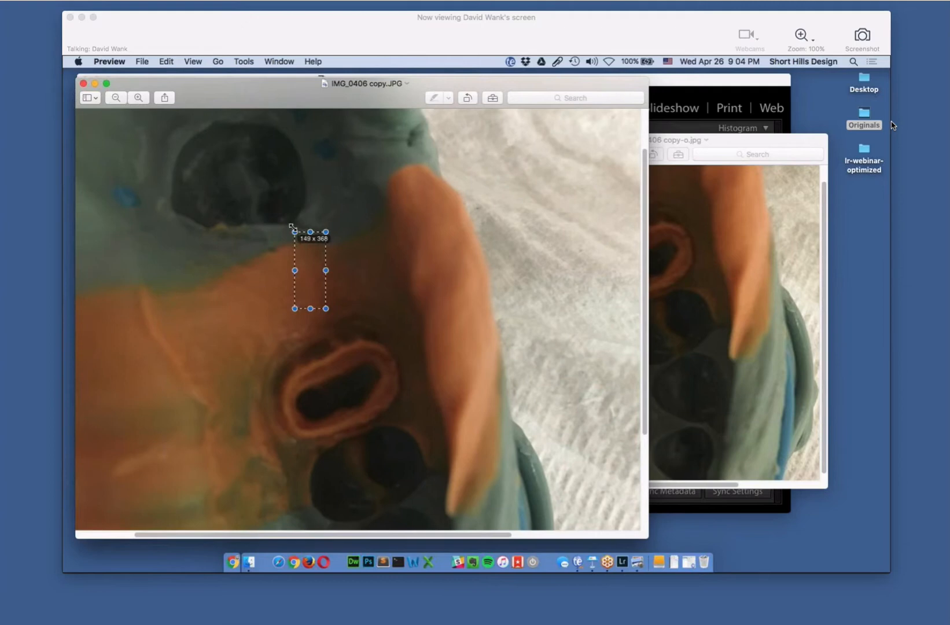
click(393, 318)
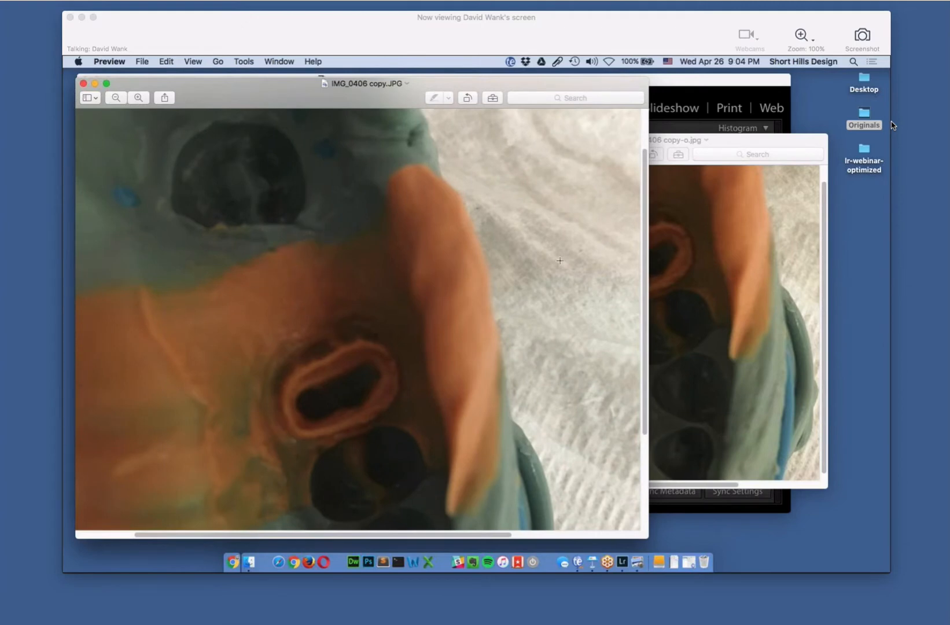
drag(441, 261, 402, 214)
click(378, 190)
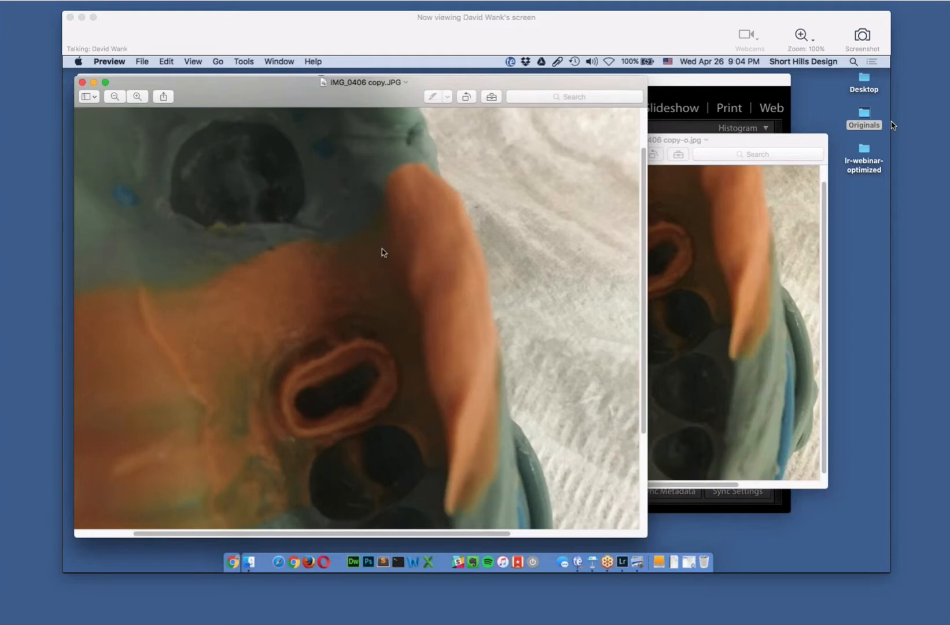
Compare the exported image's orange ring close up with the original, and reduce it until its full width nearly fits
drag(735, 139, 760, 225)
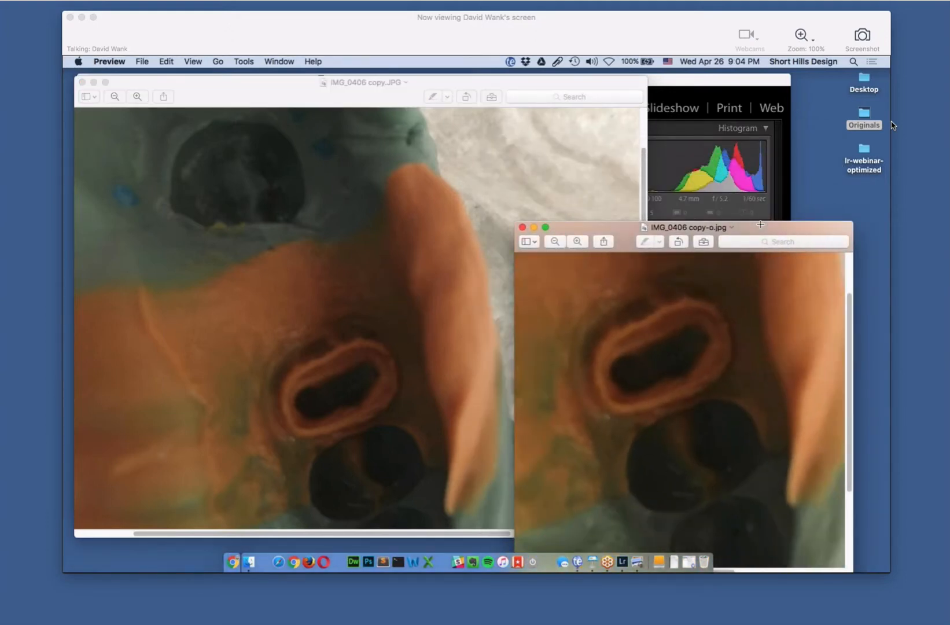
scroll(622, 397, down, 1)
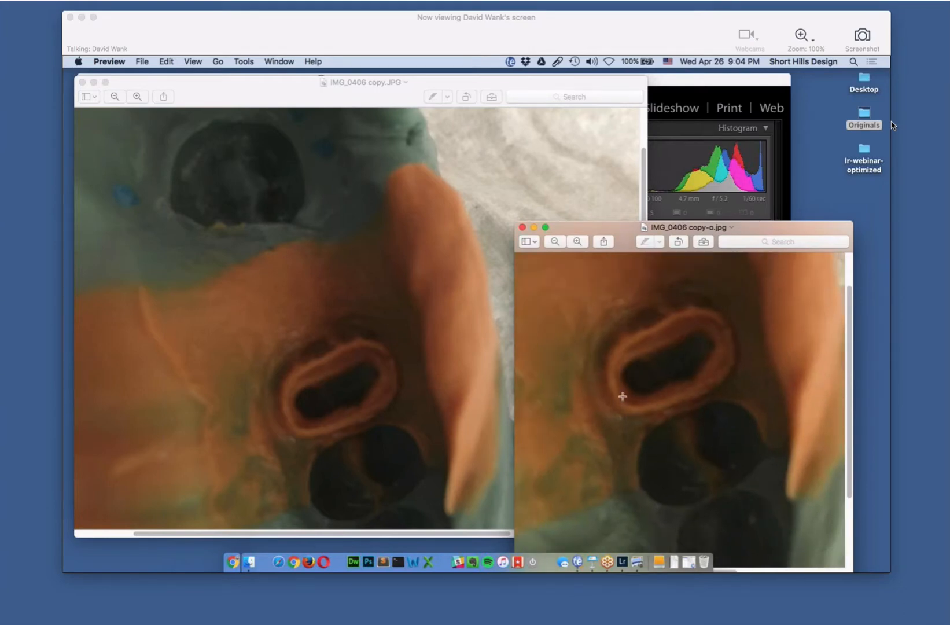
scroll(587, 381, down, 5)
drag(627, 241, 659, 129)
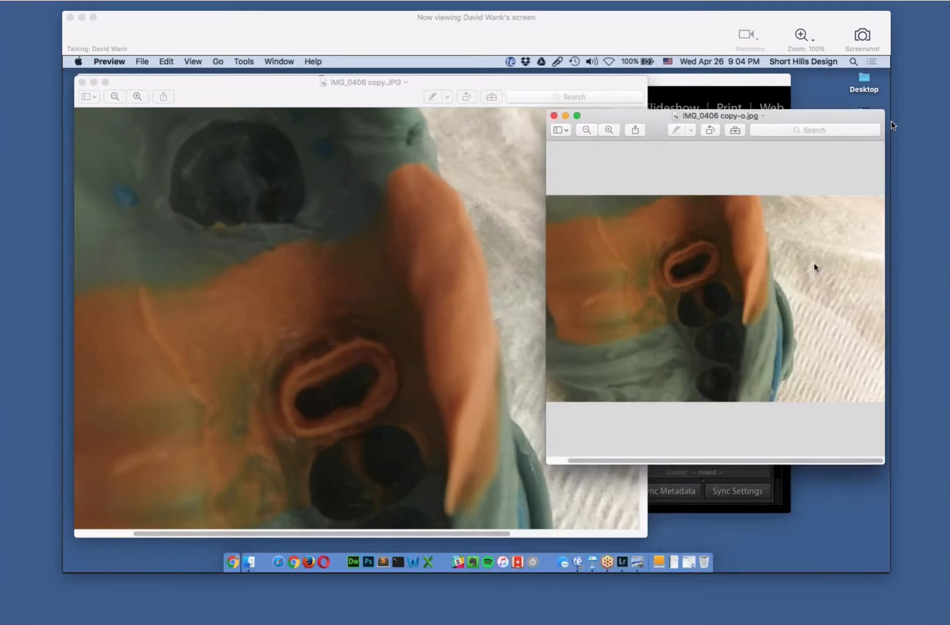
Shrink both IMG_0406 images to small views and place the exported window over the original for an overall comparison
key(super+grave)
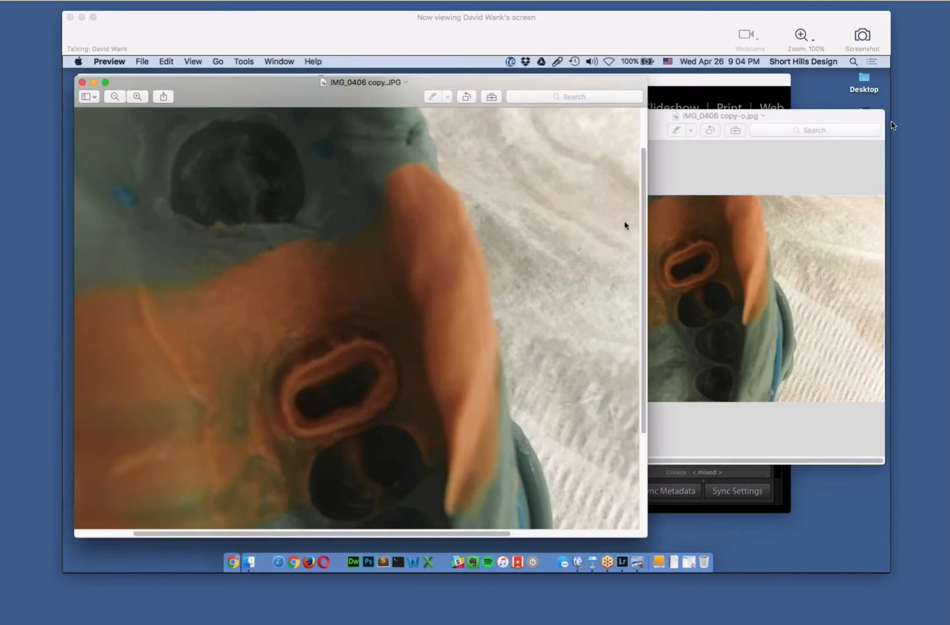
key(super+minus)
key(super+minus)
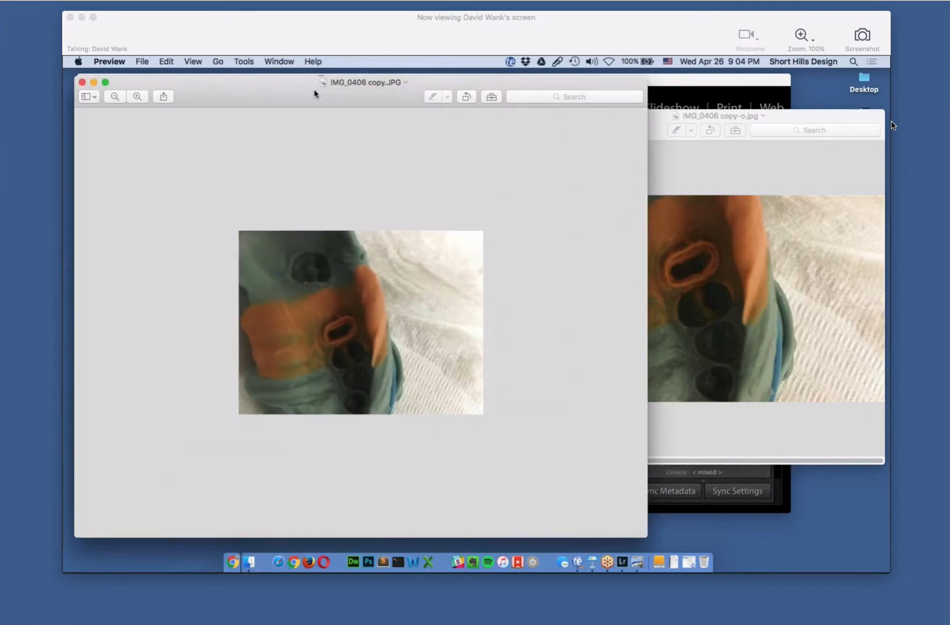
drag(769, 114, 625, 157)
key(super+minus)
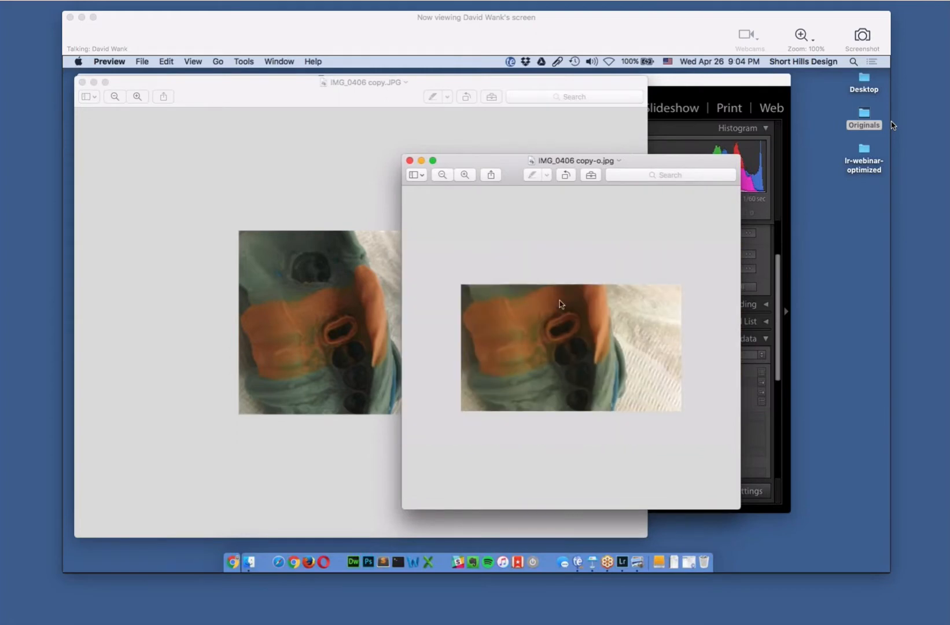
Enlarge the original and the exported IMG_0406 images by one zoom level each and compare them
key(super+grave)
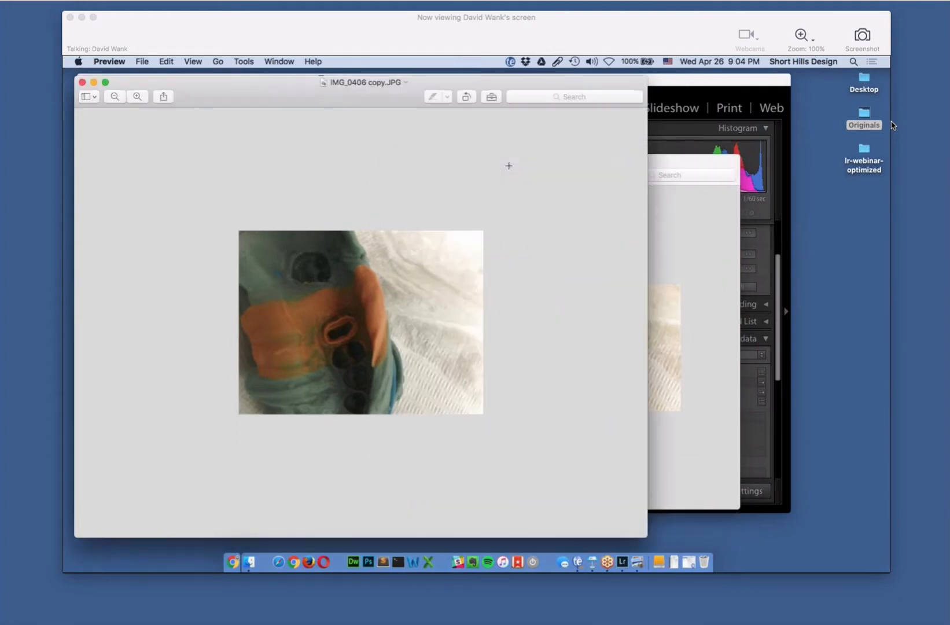
key(super+plus)
key(super+grave)
key(super+plus)
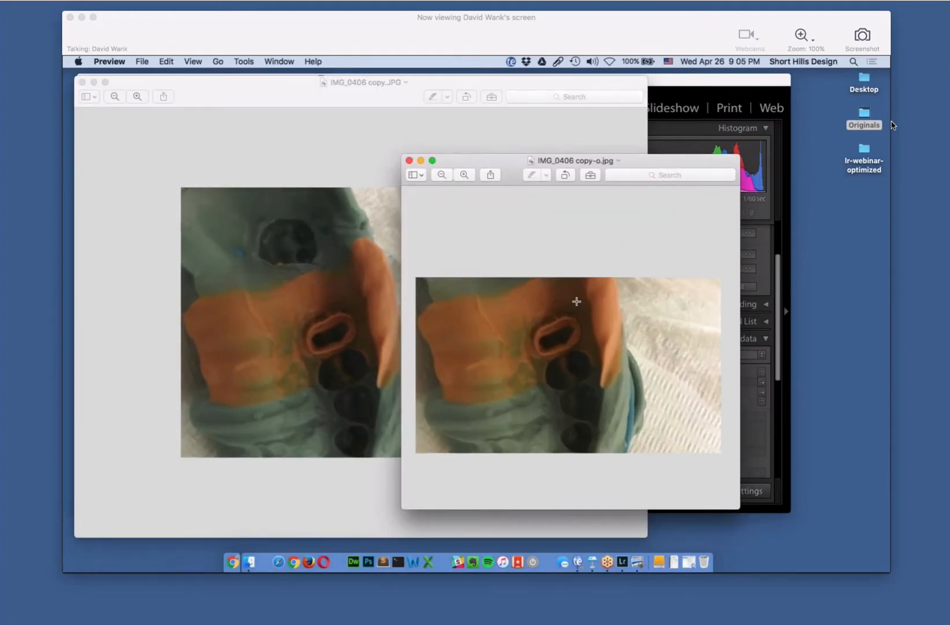
Close the Preview windows of IMG_0406 copy-o.jpg and IMG_0406 copy.JPG
drag(511, 164, 509, 157)
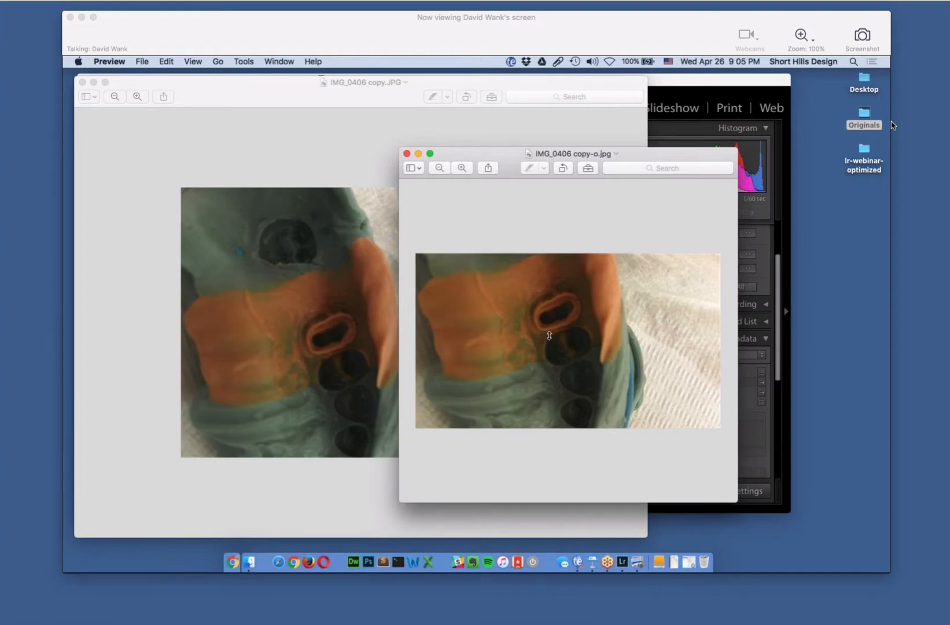
click(407, 154)
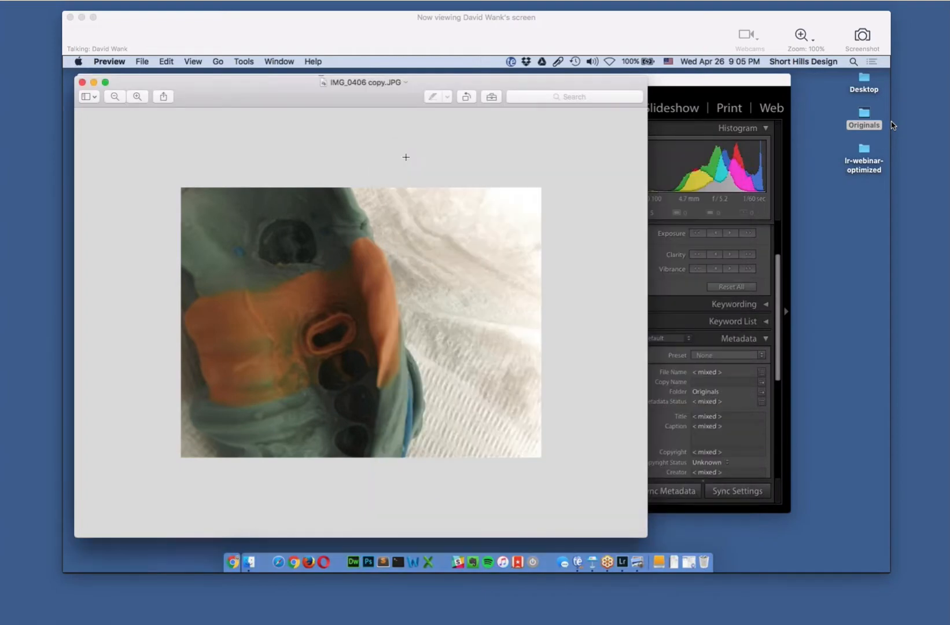
click(82, 82)
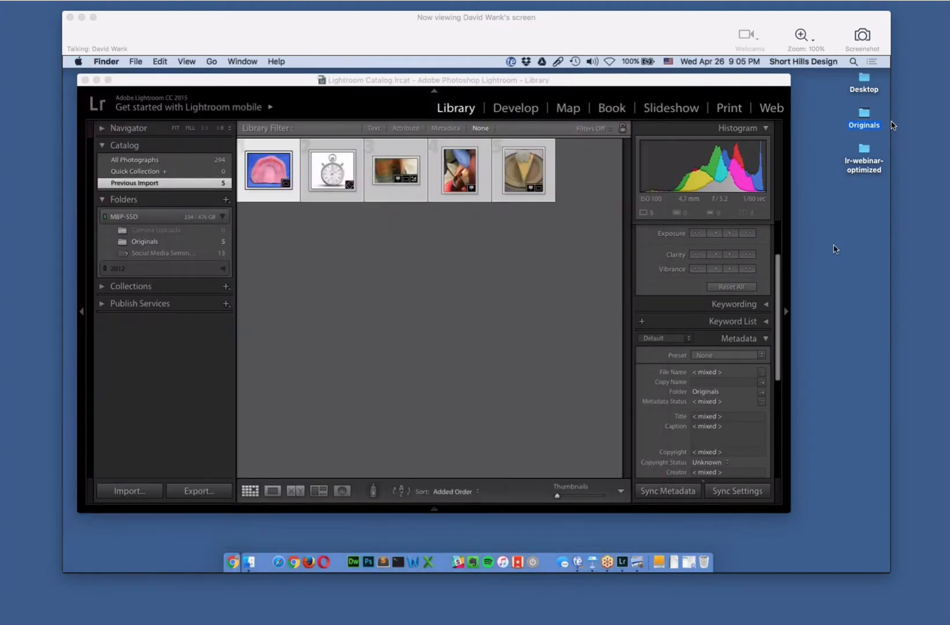
Reopen the lr-webinar-optimized folder, look over the exported files and open DSCN0160 copy-o.jpg in Preview
double_click(863, 152)
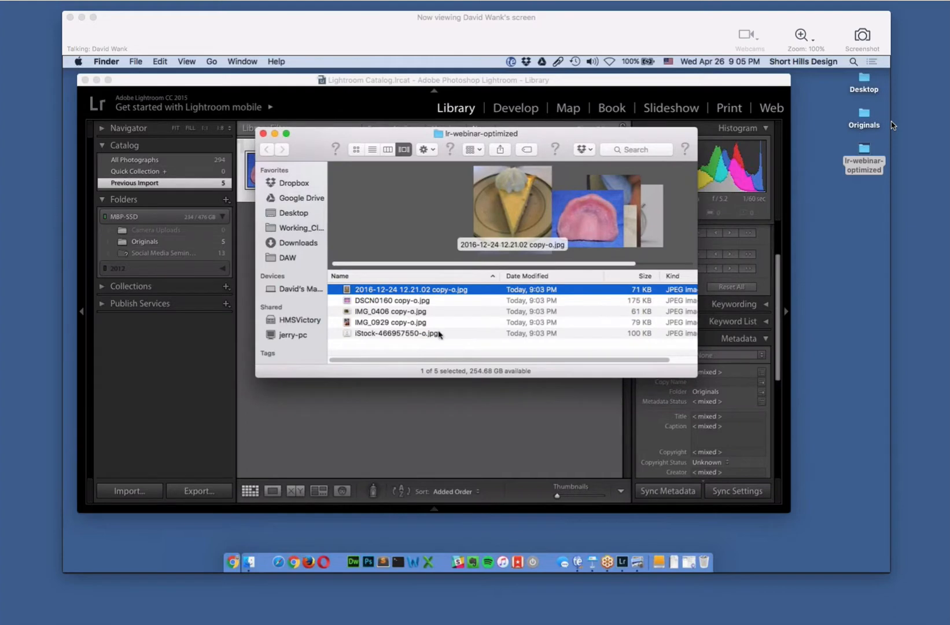
click(415, 334)
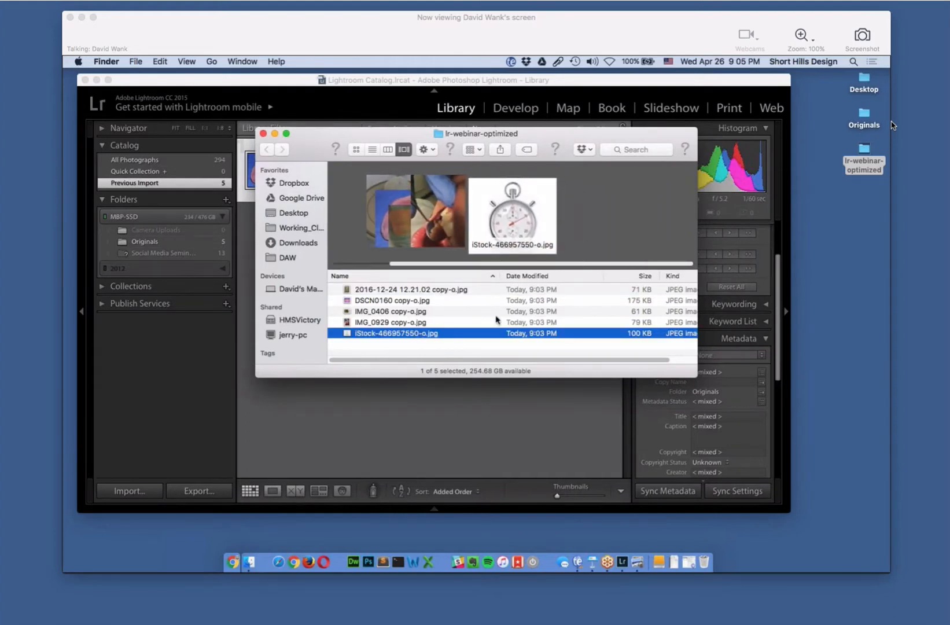
click(406, 302)
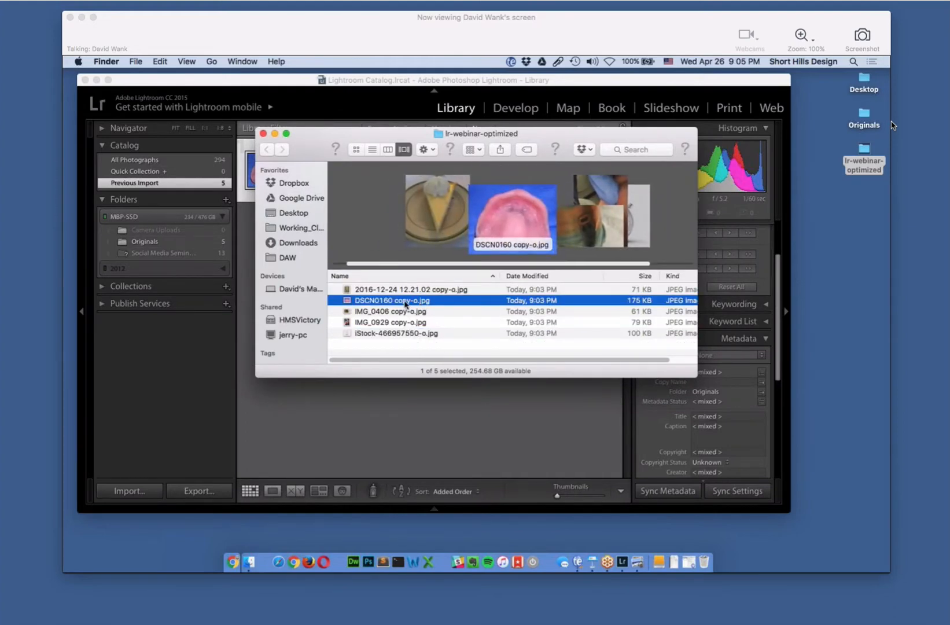
double_click(407, 302)
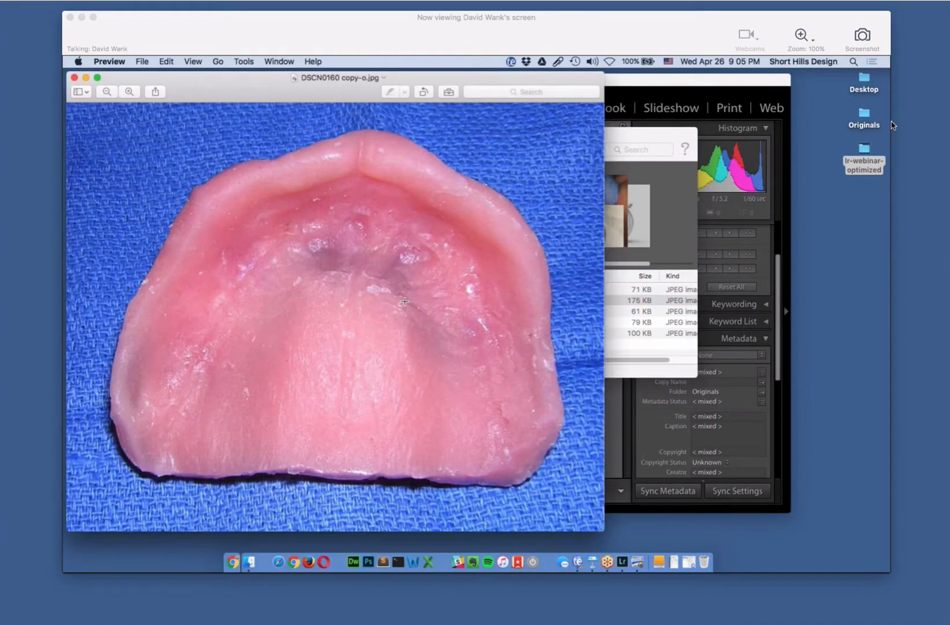
drag(222, 92, 239, 93)
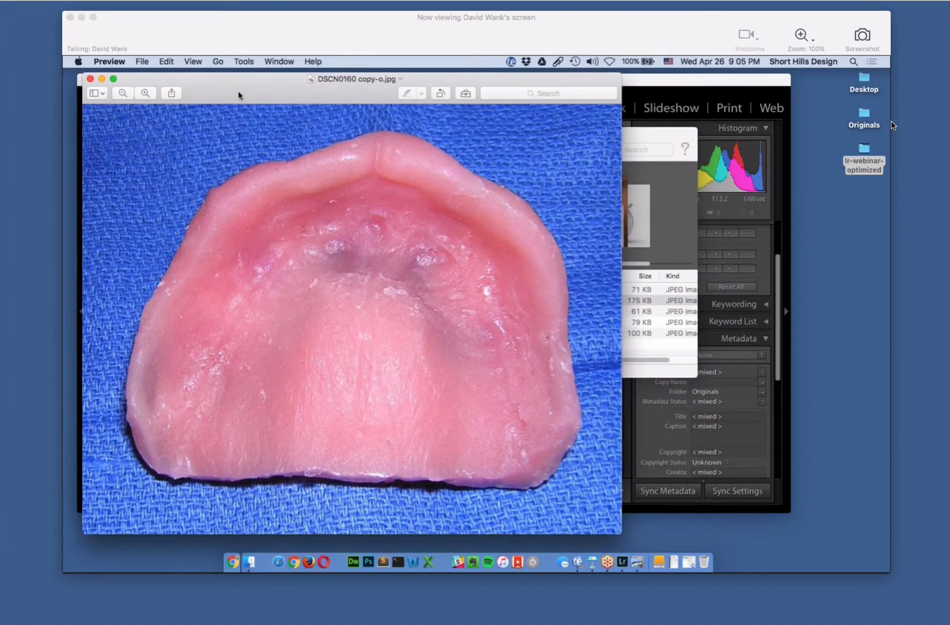
Export DSCN0160 copy-o.jpg to the Dropbox folder as a JPEG, lowering the quality to a file size of about 75 KB
click(141, 62)
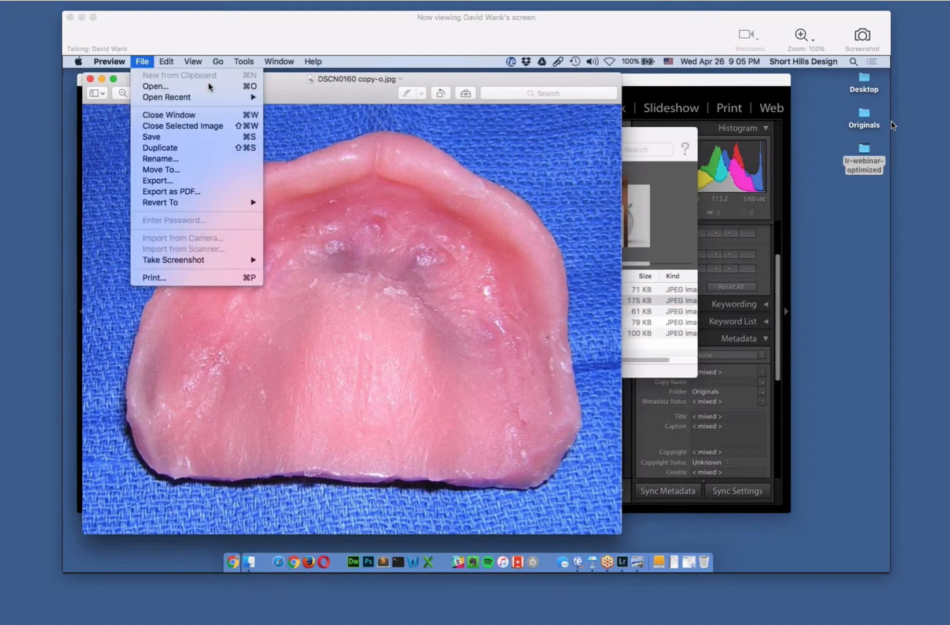
click(145, 182)
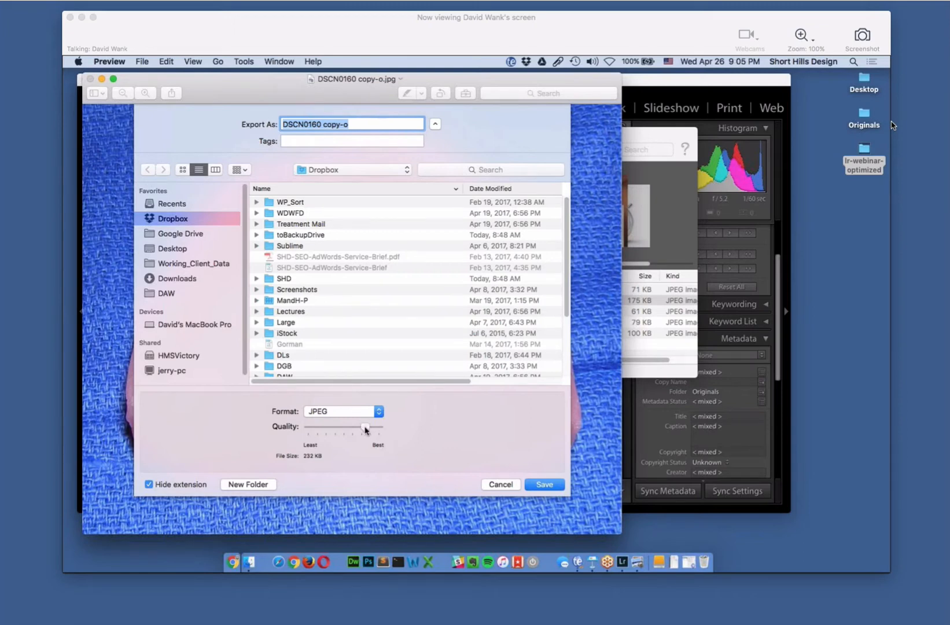
drag(365, 427, 342, 431)
click(539, 488)
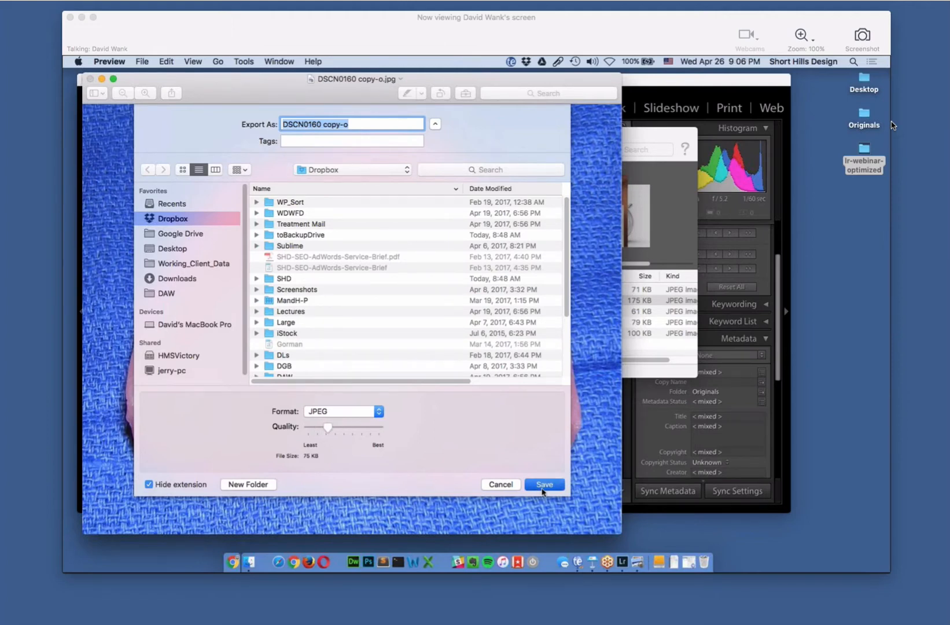
Close the image and reopen DSCN0160 copy-o.jpg in Preview from the lr-webinar-optimized folder
click(90, 79)
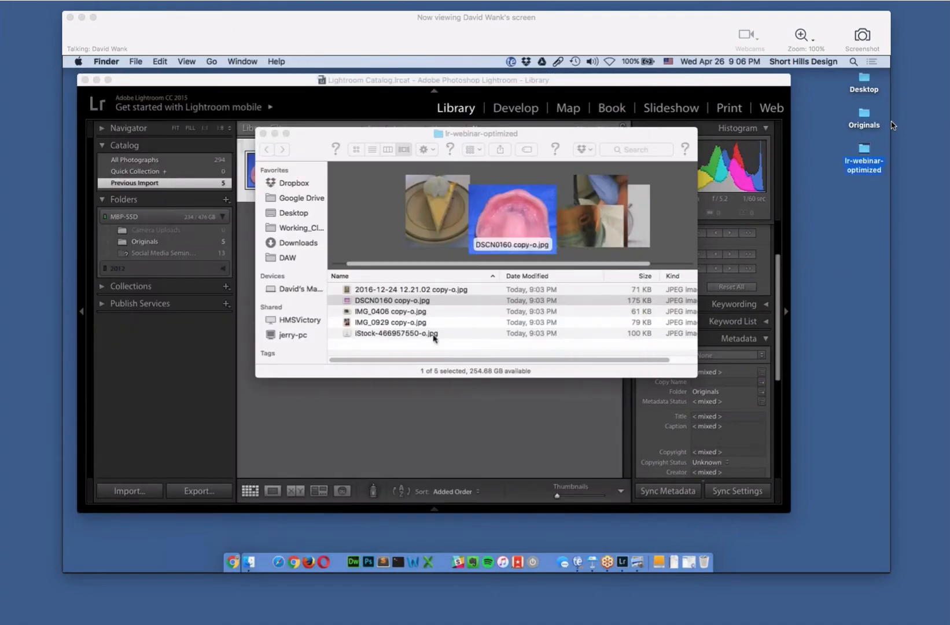
click(388, 302)
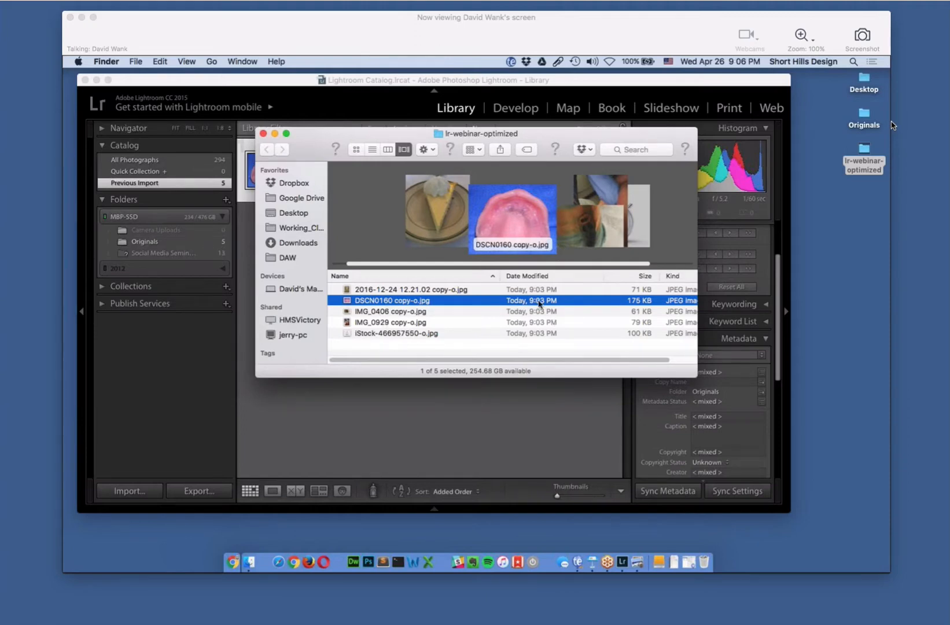
double_click(438, 302)
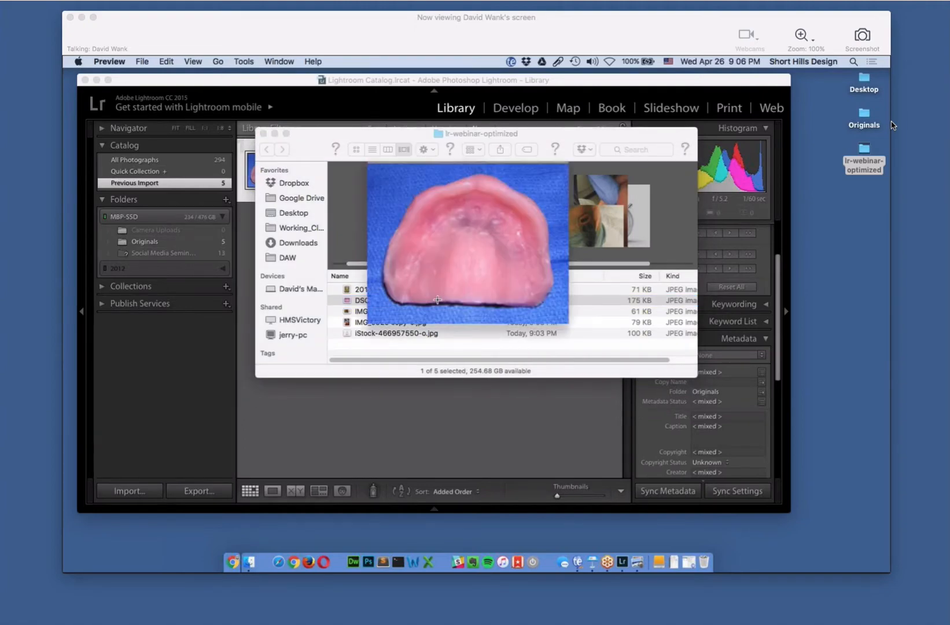
Export the image to the Desktop as a JPEG named DSCN0160 copy-o1, leaving the quality setting as it is
click(141, 62)
click(160, 181)
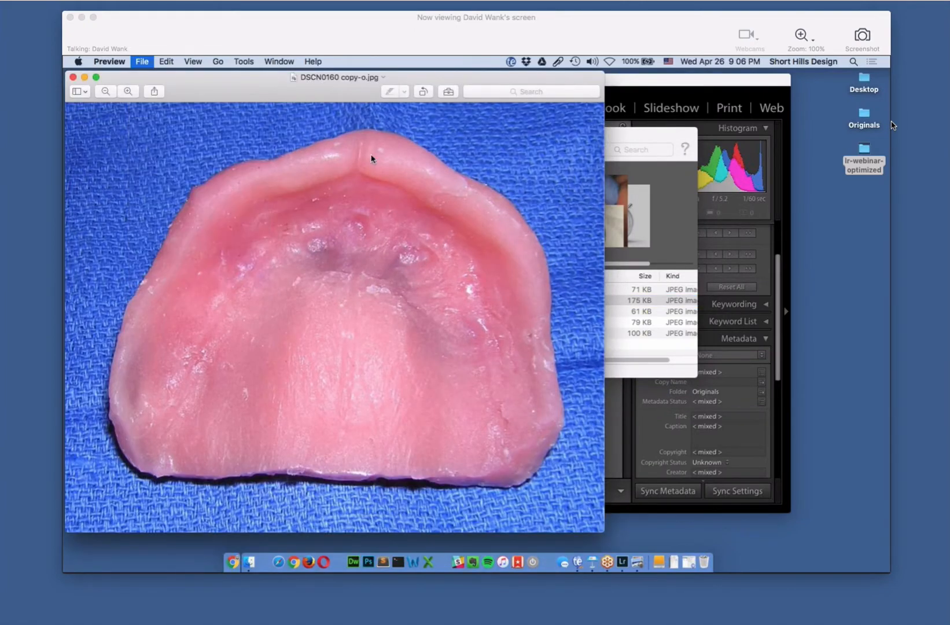
click(327, 168)
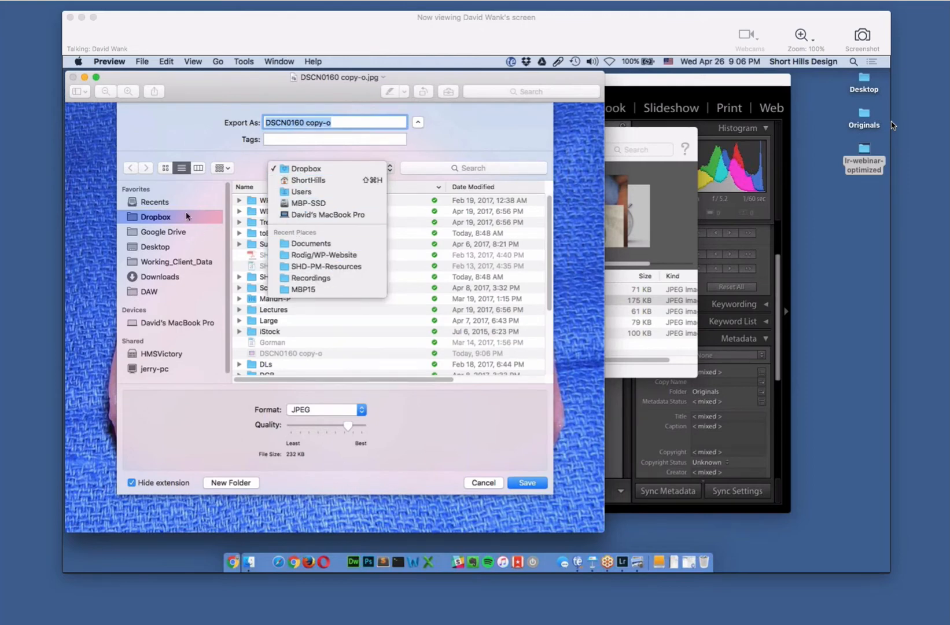
click(173, 244)
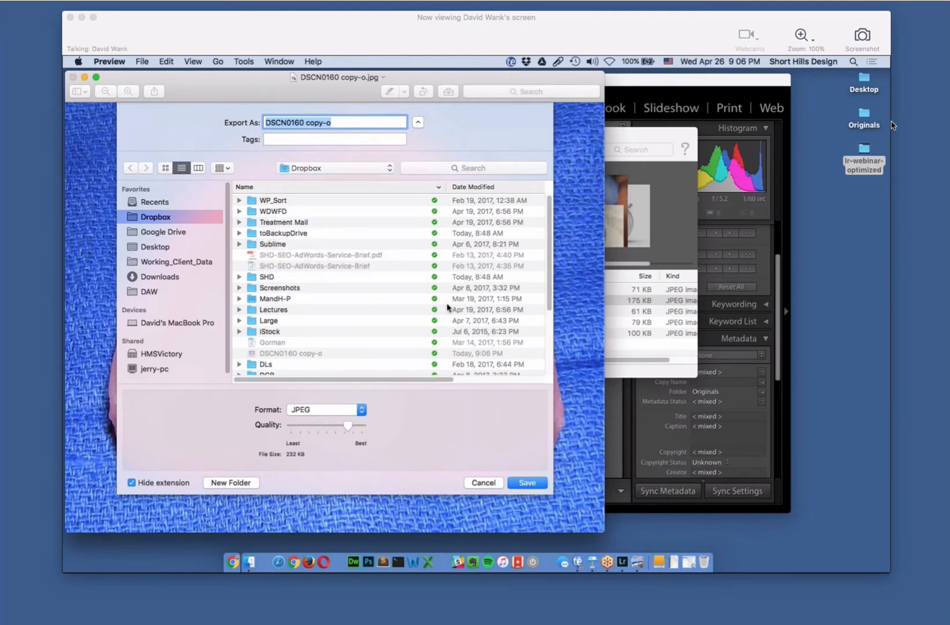
click(152, 246)
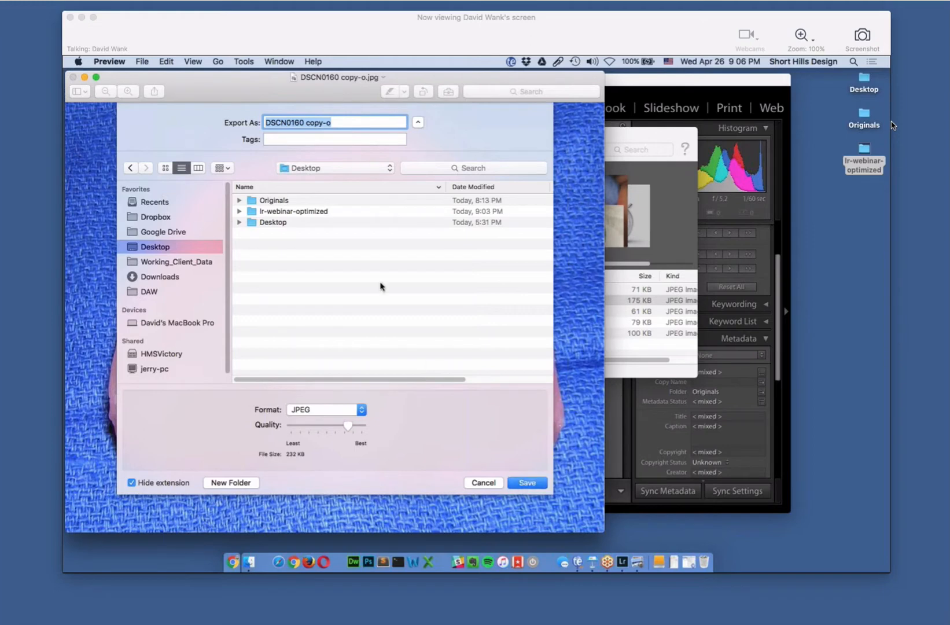
click(337, 123)
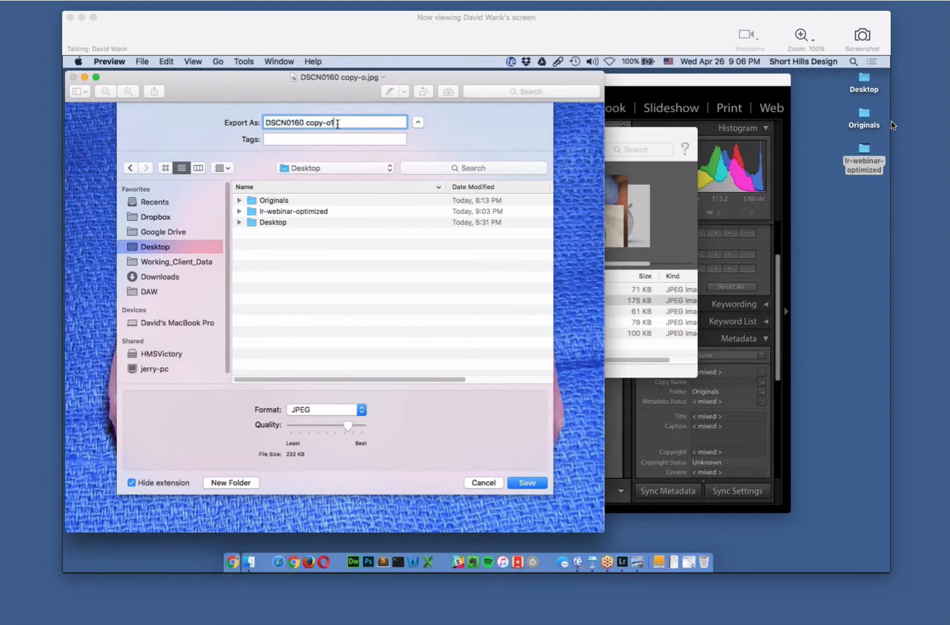
key(Return)
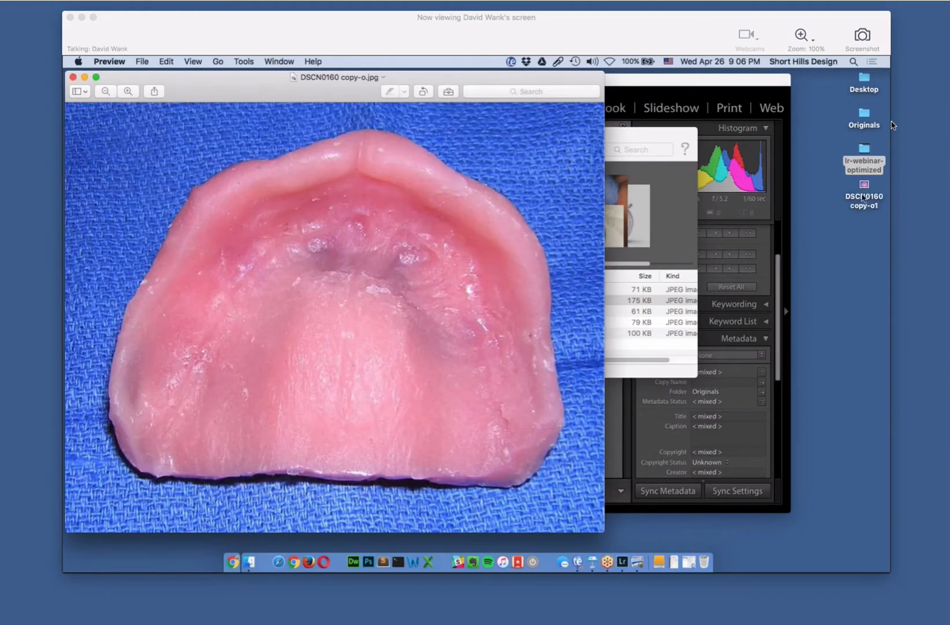
Check the file information of DSCN0160 copy-o1 on the Desktop, then close the info and lr-webinar-optimized windows
right_click(863, 184)
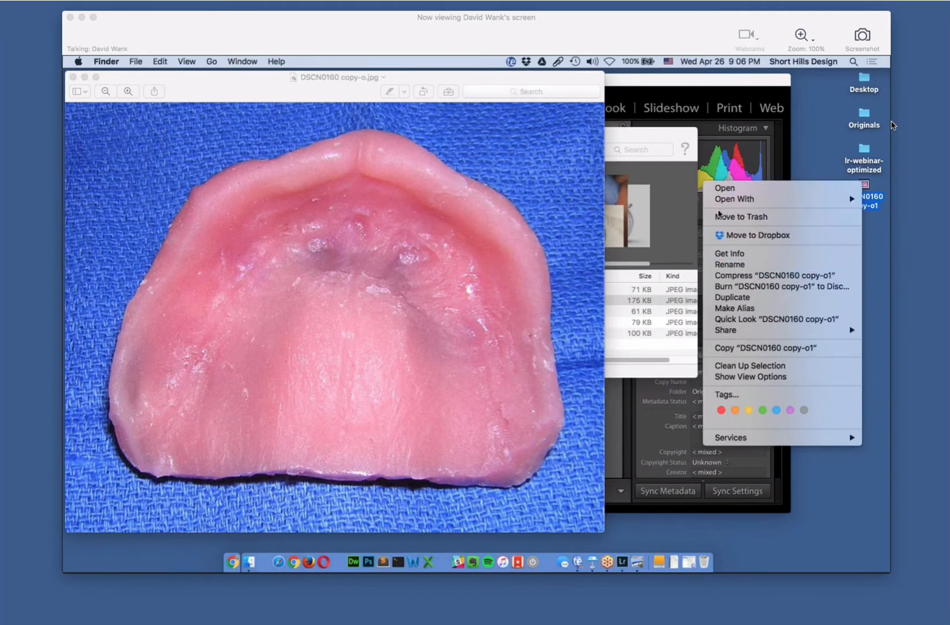
click(729, 256)
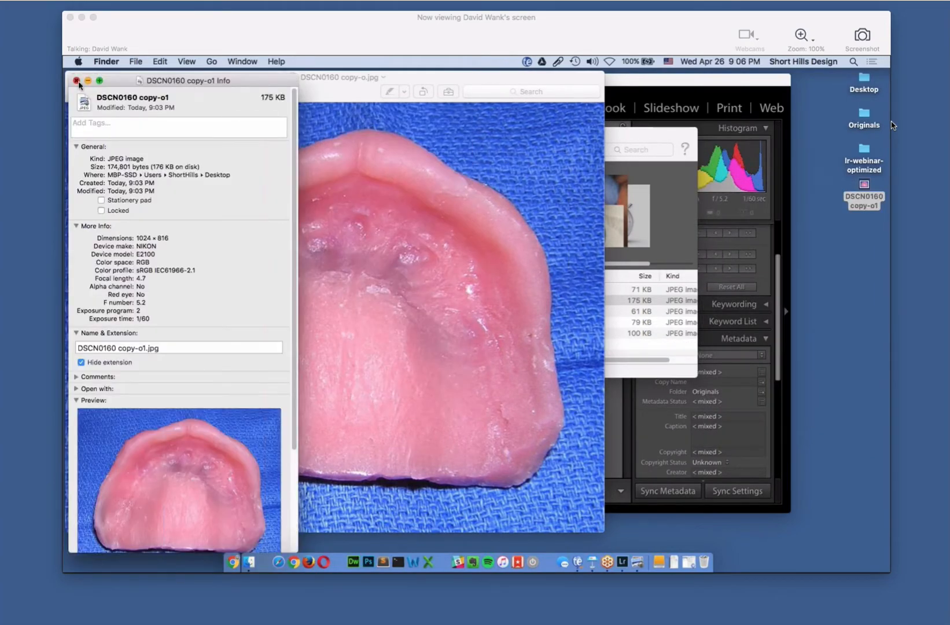
click(76, 81)
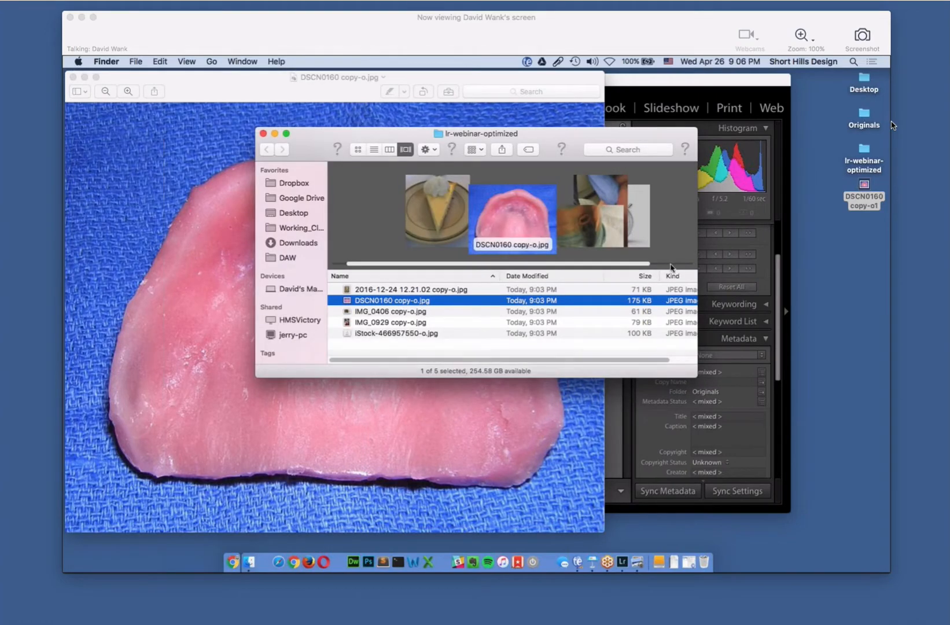
click(864, 191)
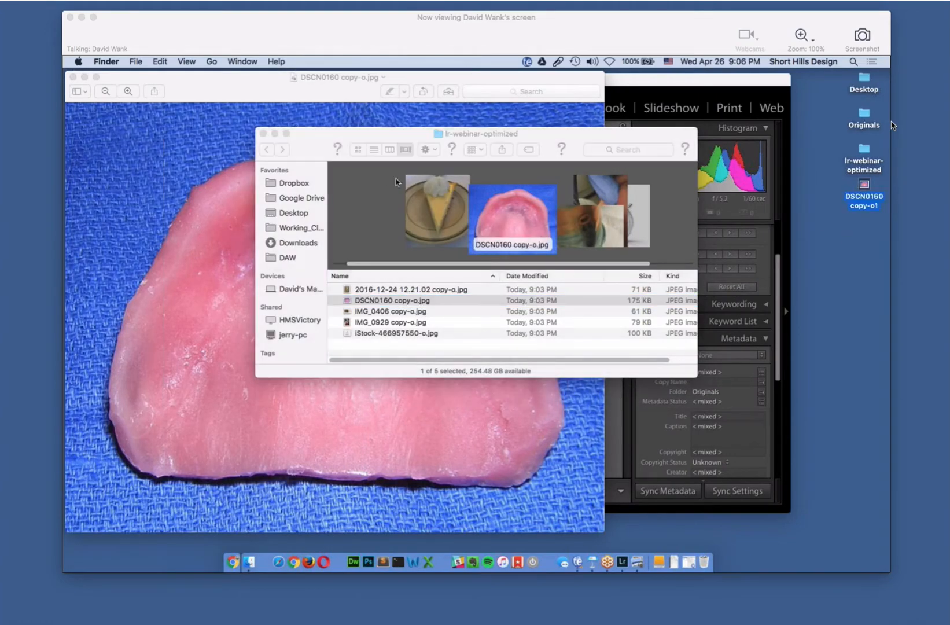
click(263, 134)
Export DSCN0160 copy-o.jpg to the Desktop as DSCN0160 copy-o1 with quality lowered to about 56 KB, replacing the existing file
click(136, 62)
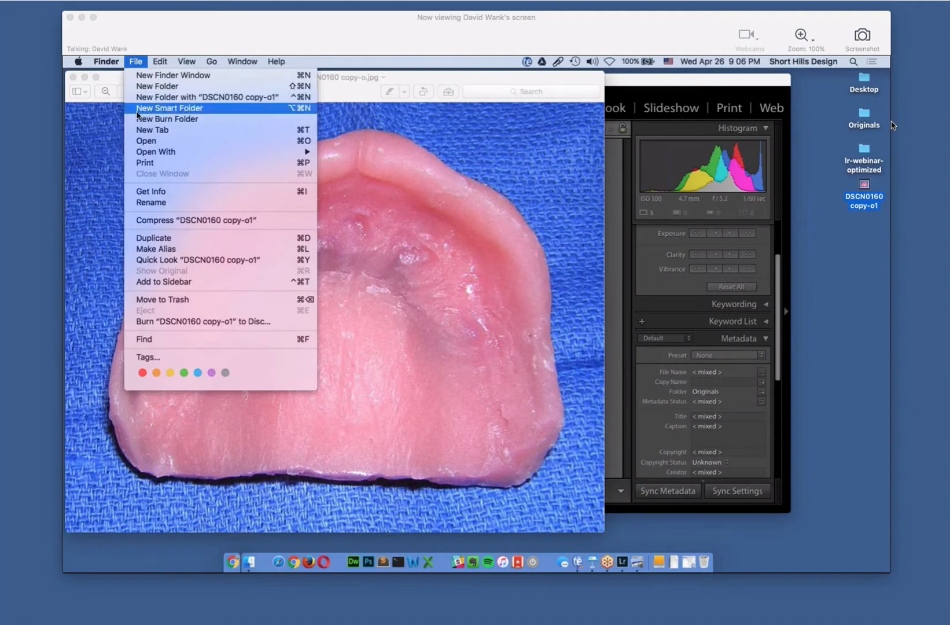
click(439, 157)
click(142, 61)
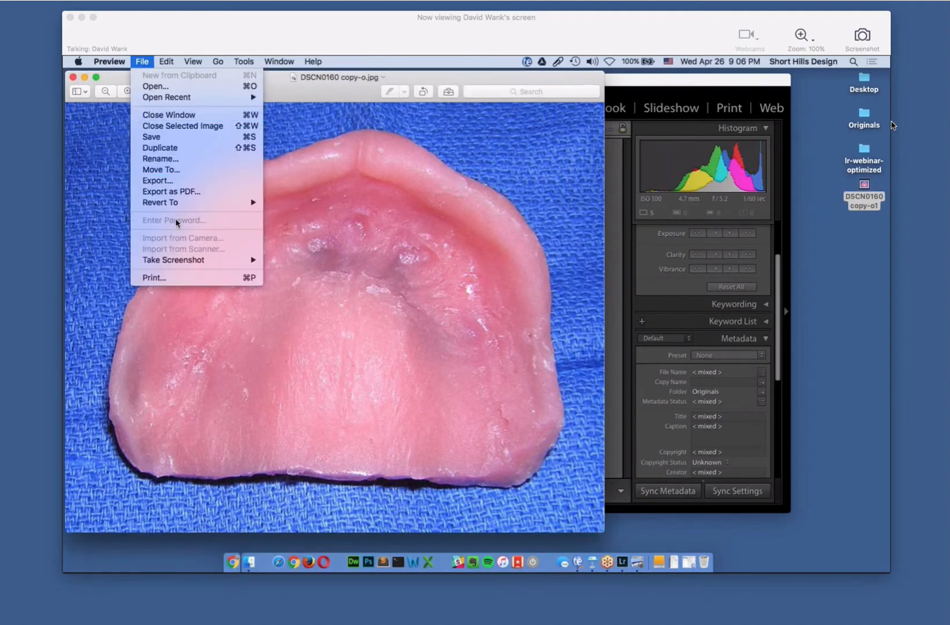
click(162, 181)
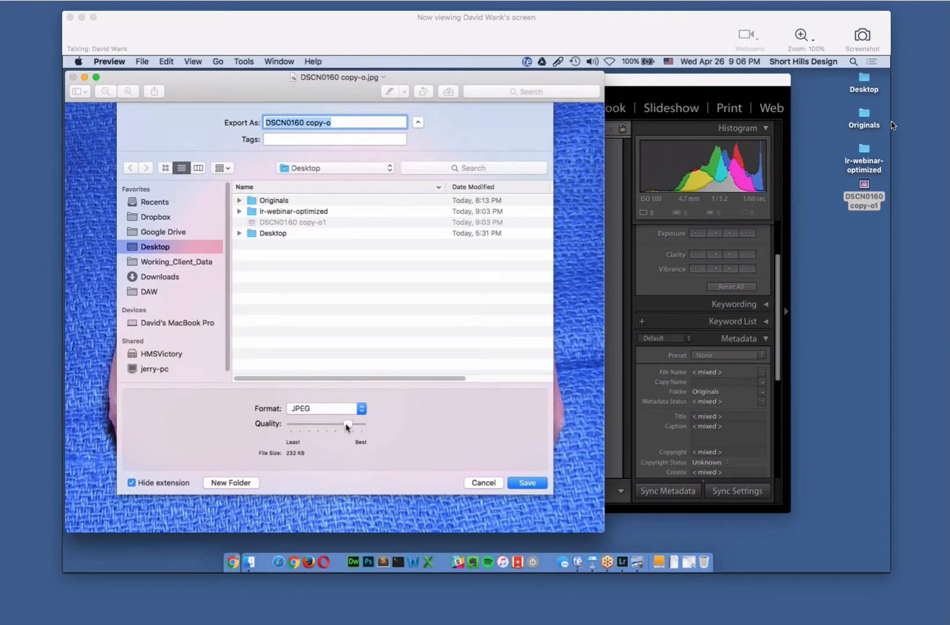
drag(348, 425, 298, 427)
click(349, 123)
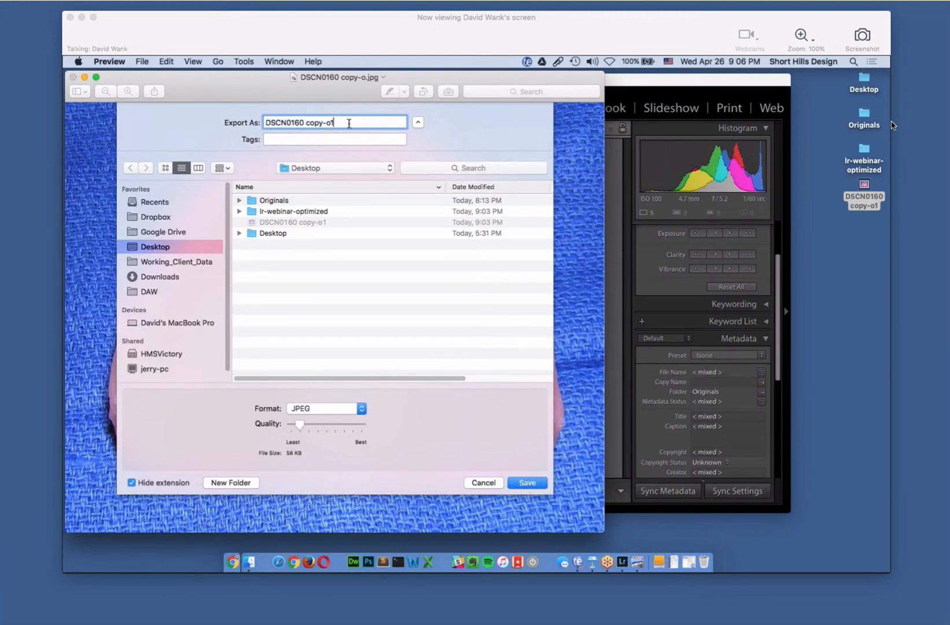
click(521, 480)
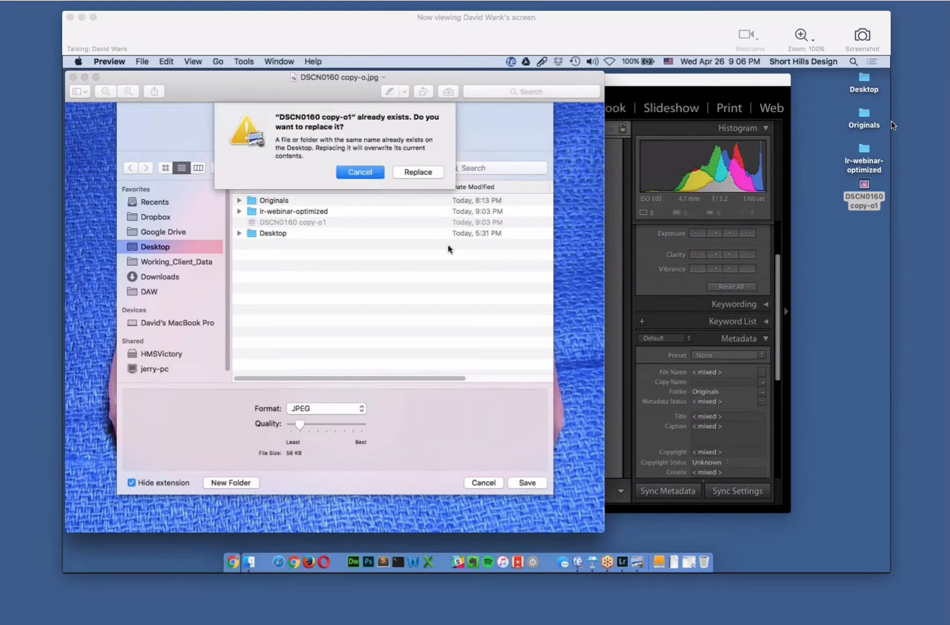
click(431, 171)
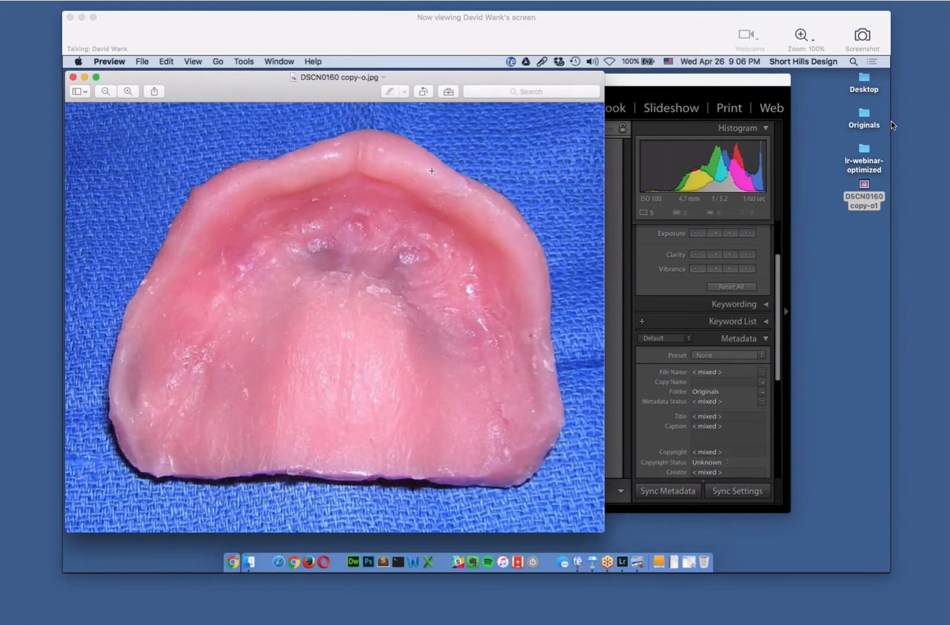
Open DSCN0160 copy-o1 from the Desktop in Preview, check its file information and close the info window
double_click(865, 185)
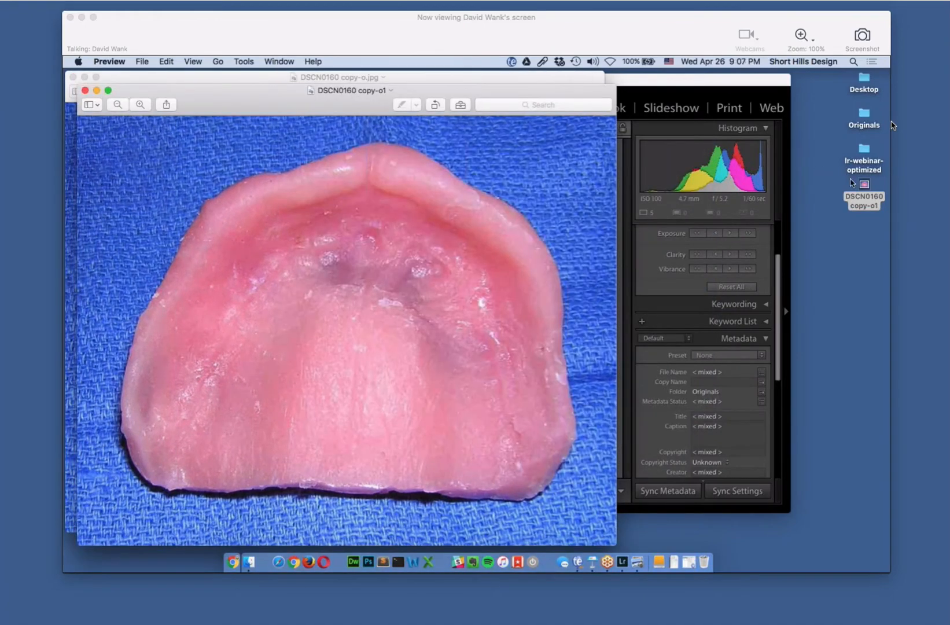
right_click(864, 185)
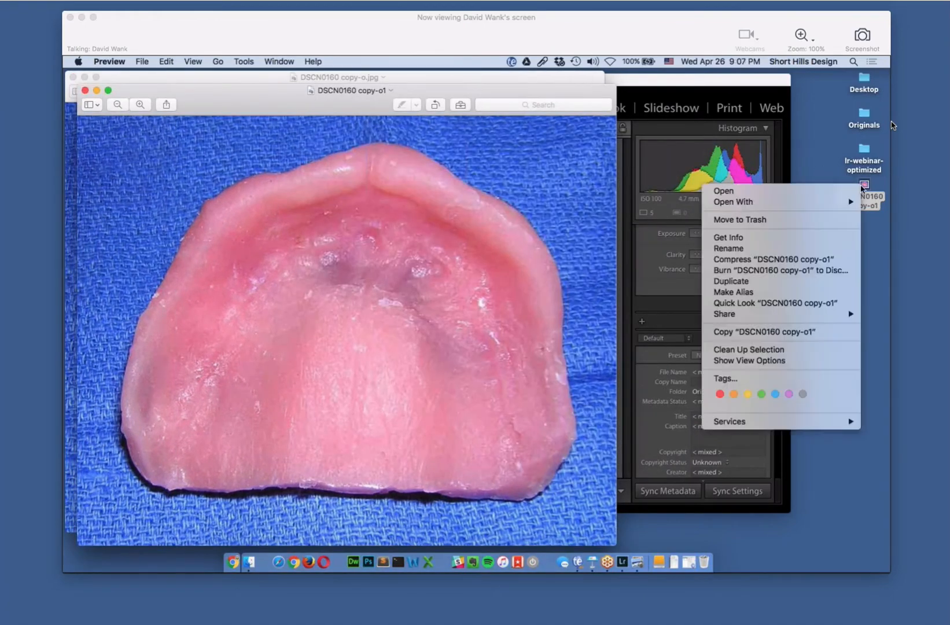
click(765, 242)
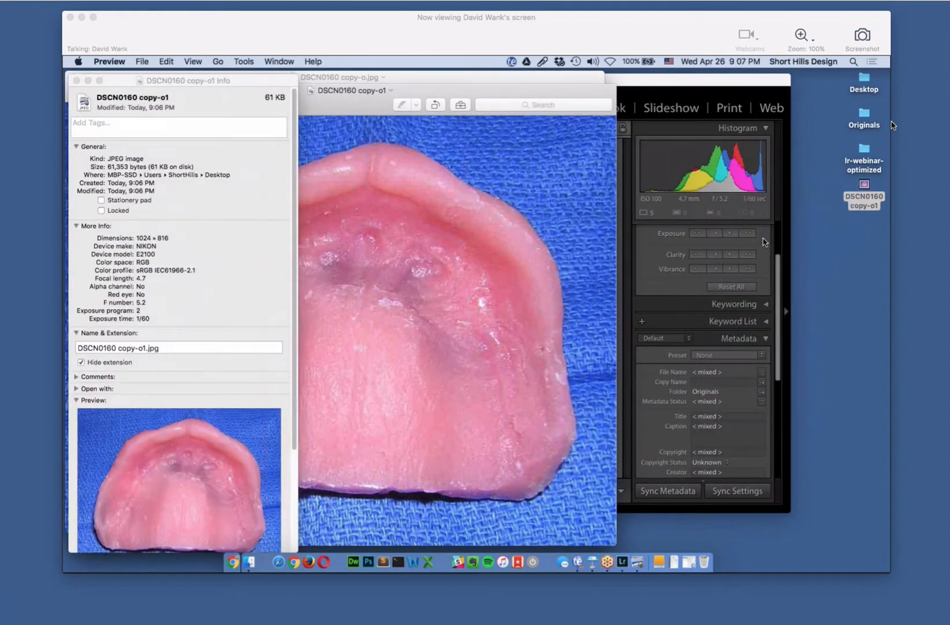
drag(83, 83, 75, 82)
click(70, 79)
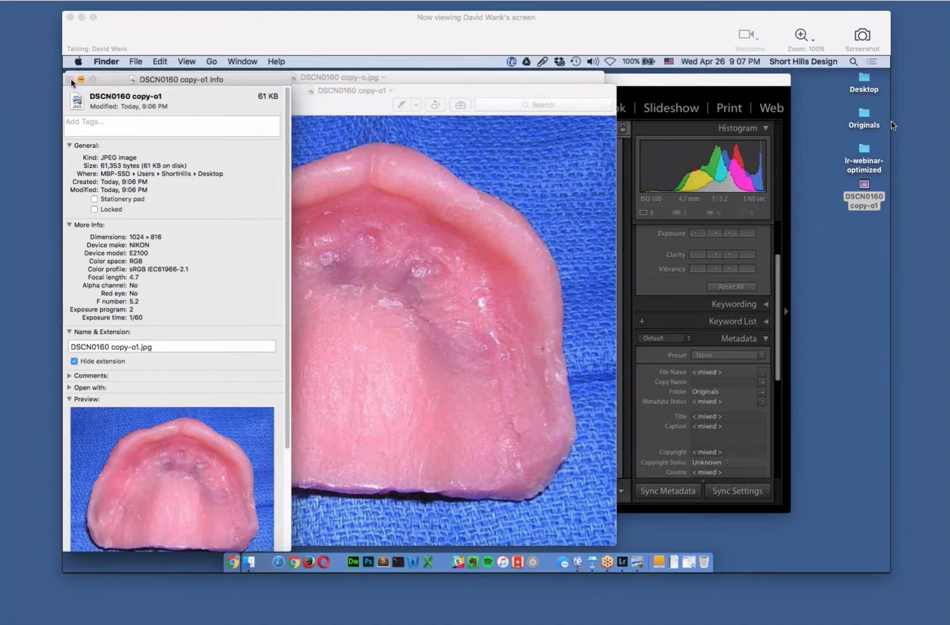
Move the DSCN0160 copy-o1 window beside the DSCN0160 copy-o.jpg window and zoom both images out two levels
drag(236, 98, 595, 83)
key(super+grave)
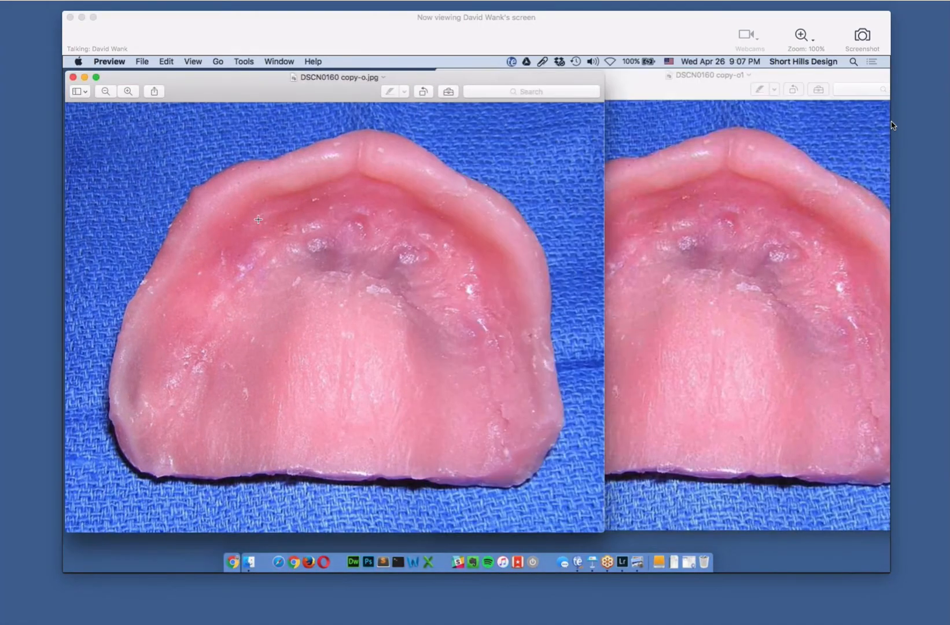
key(super+minus)
key(super+minus)
click(728, 207)
key(super+minus)
key(super+minus)
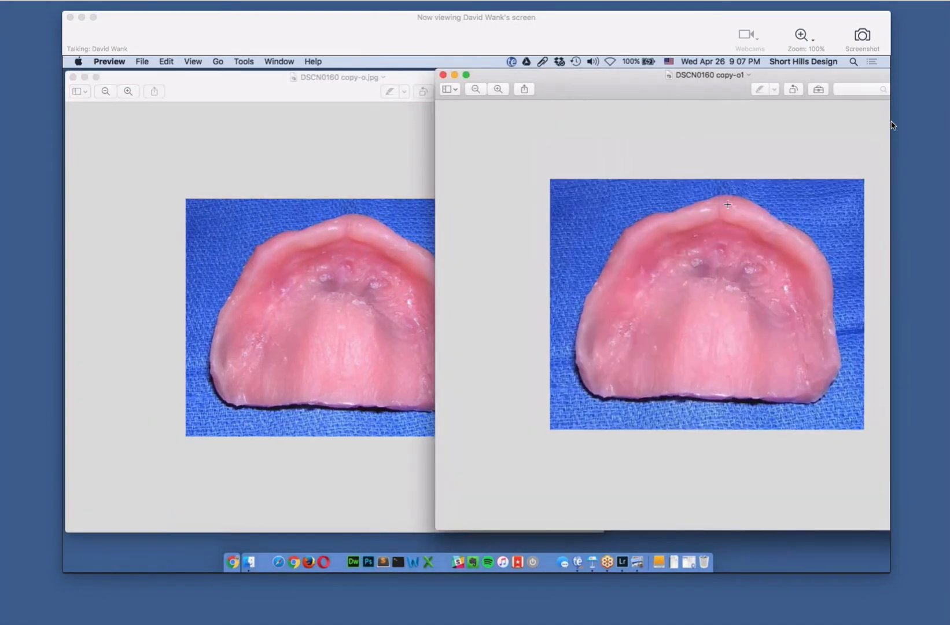
Arrange both DSCN0160 images side by side and zoom DSCN0160 copy-o1 out one more level to compare them
drag(344, 88, 240, 87)
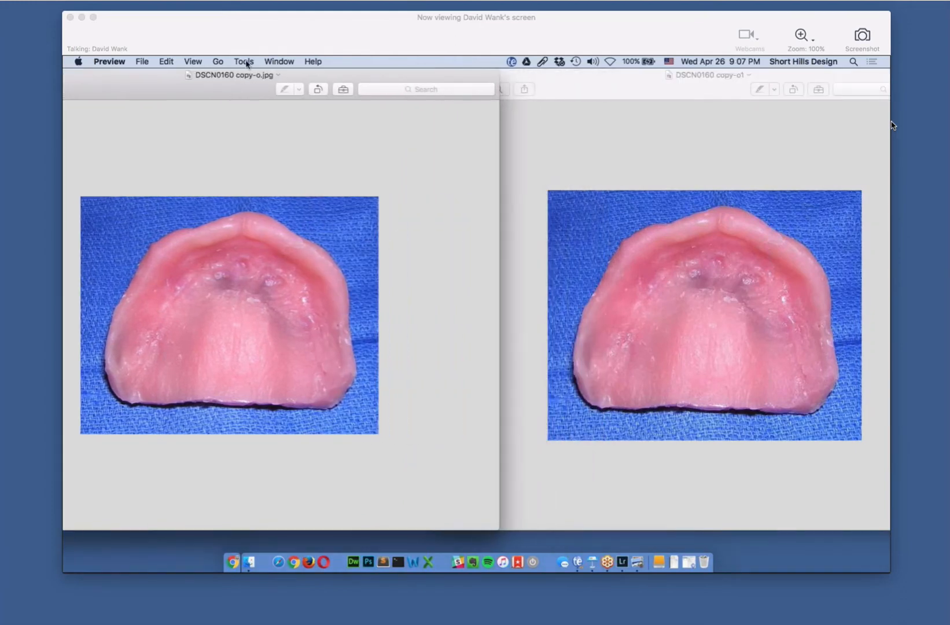
click(630, 89)
drag(630, 89, 599, 87)
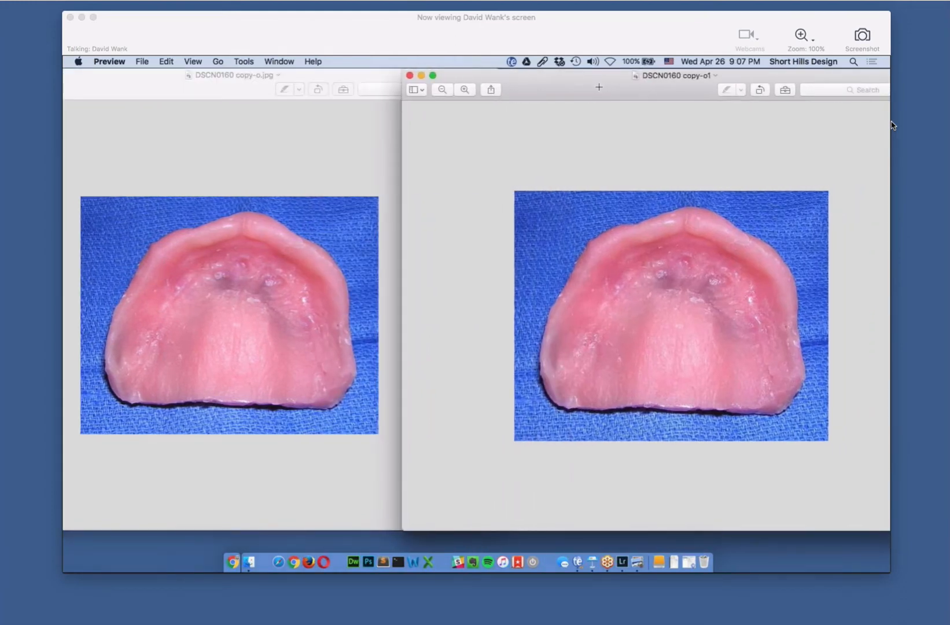
key(super+minus)
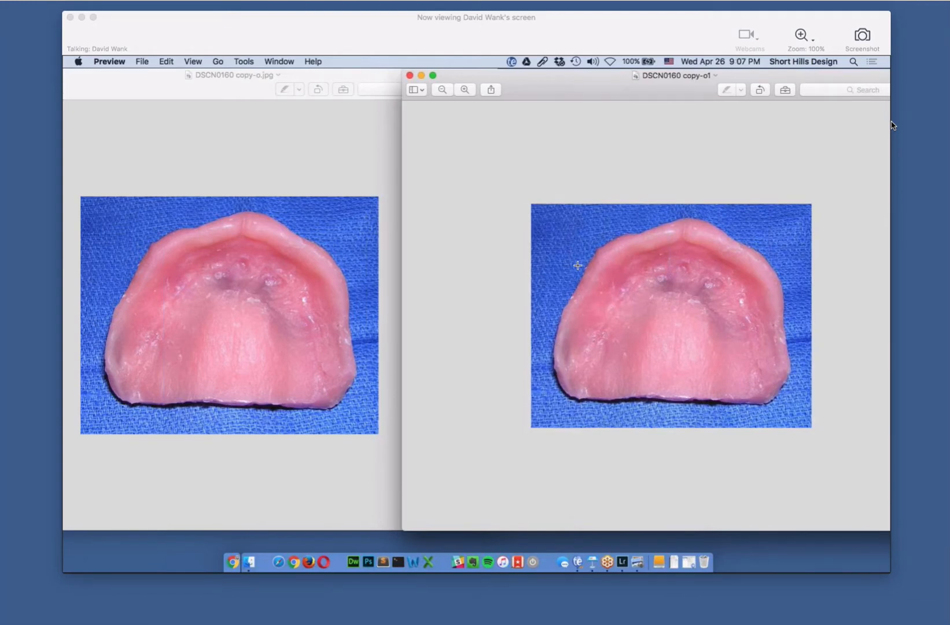
Close the Preview windows of DSCN0160 copy-o1 and DSCN0160 copy-o.jpg
click(411, 76)
double_click(200, 85)
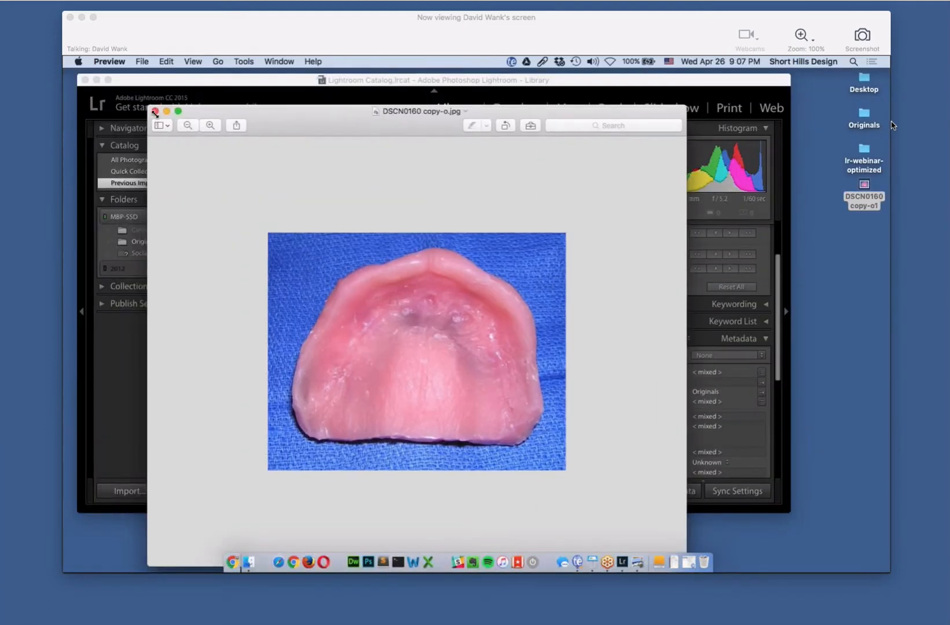
click(155, 112)
Return to Lightroom and look through the shared metadata of the five selected photos
click(479, 314)
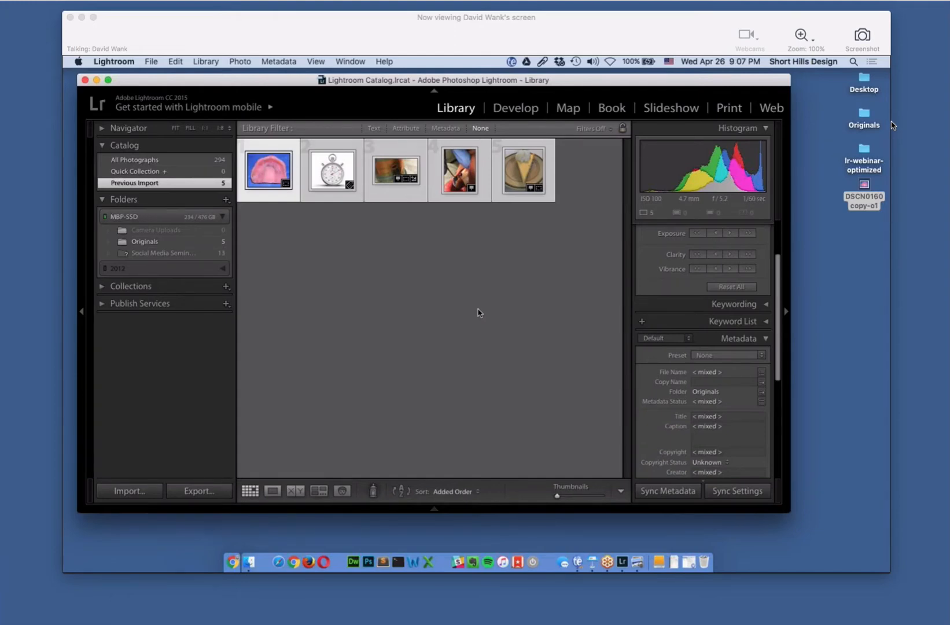
scroll(703, 272, down, 5)
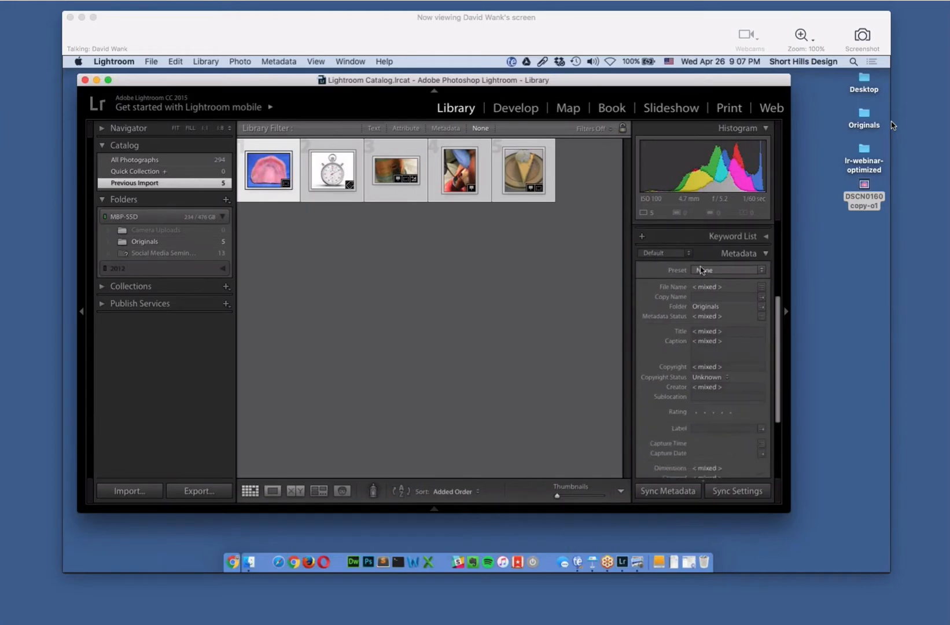
scroll(722, 366, down, 3)
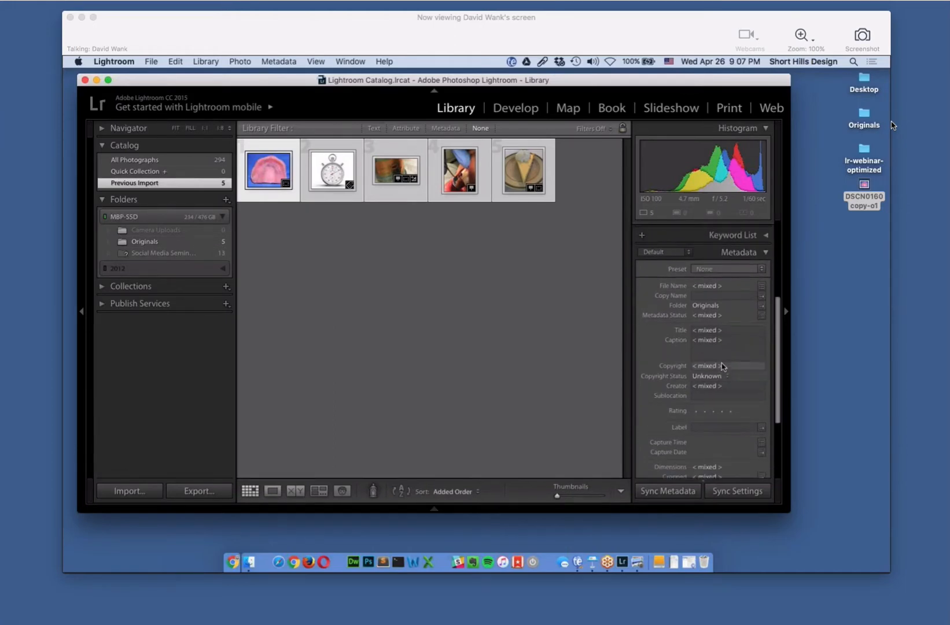
scroll(722, 365, up, 8)
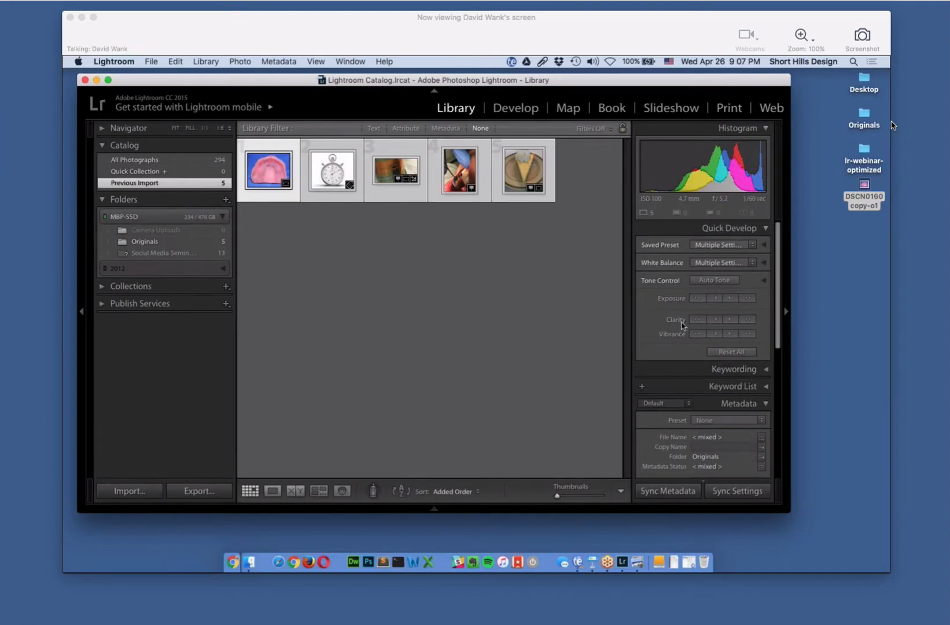
Select only the DSCN0160 copy.JPG denture photo and review its metadata fields
click(529, 348)
click(283, 172)
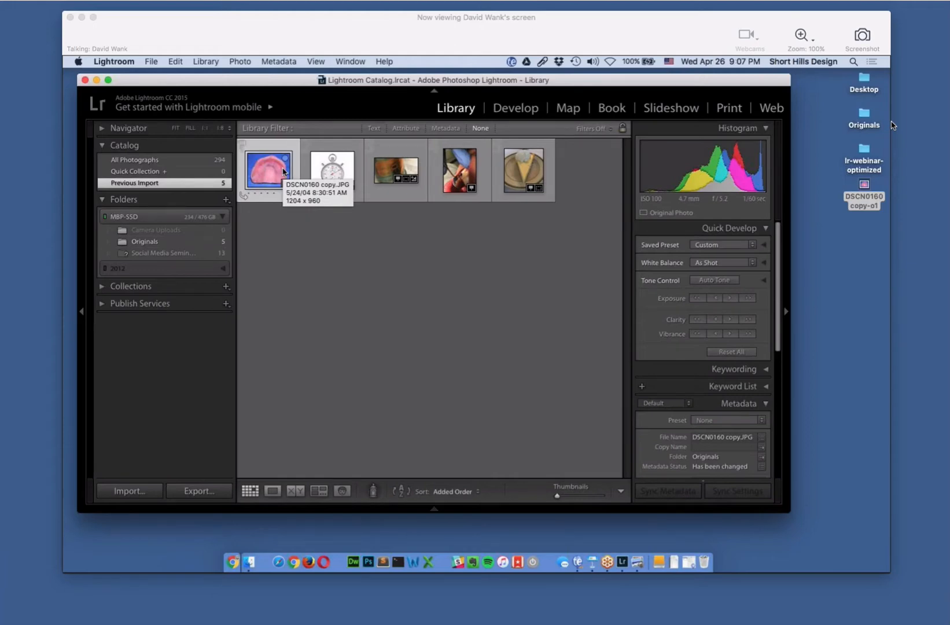
click(320, 287)
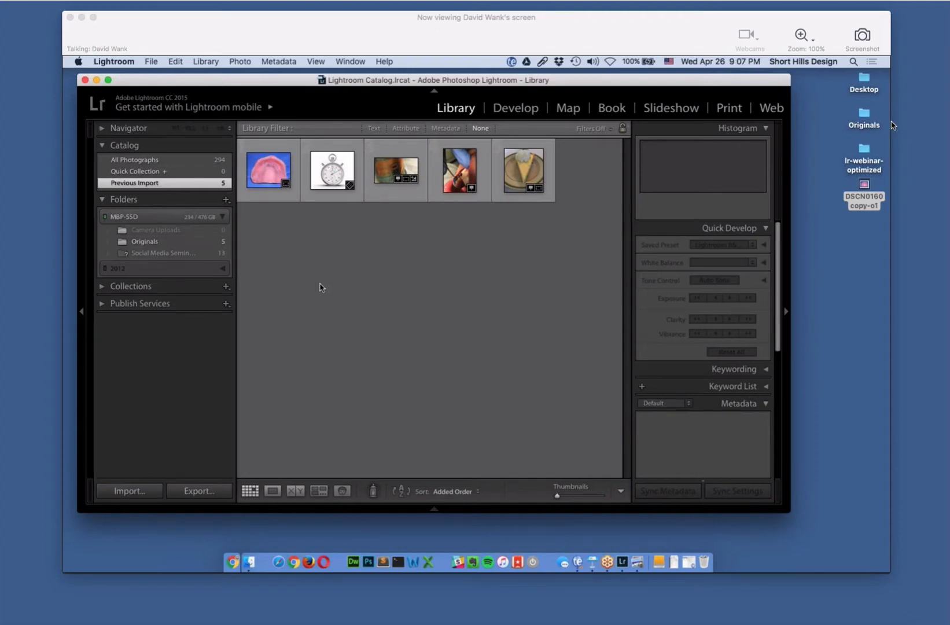
click(294, 142)
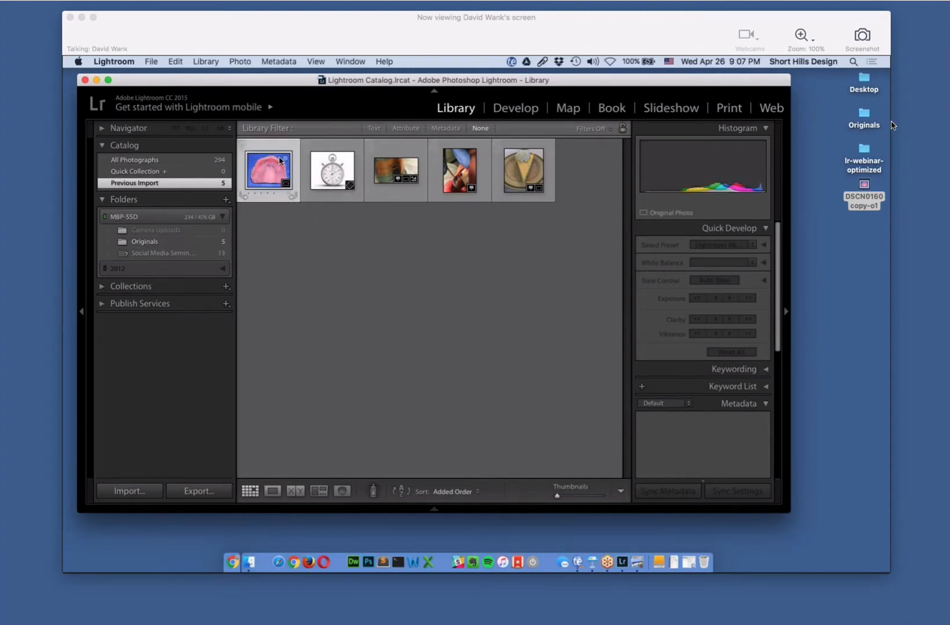
scroll(722, 363, down, 10)
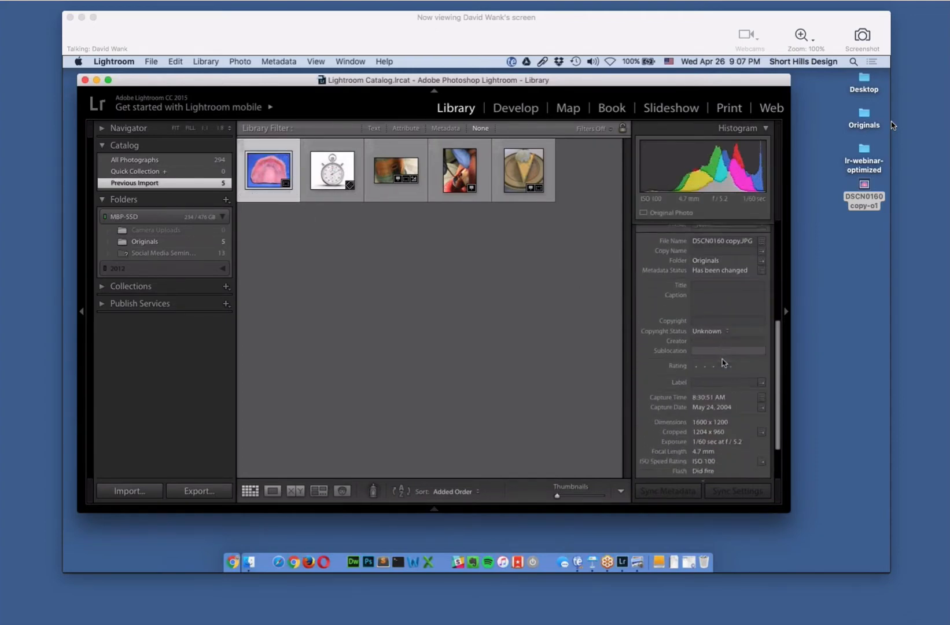
scroll(723, 361, up, 5)
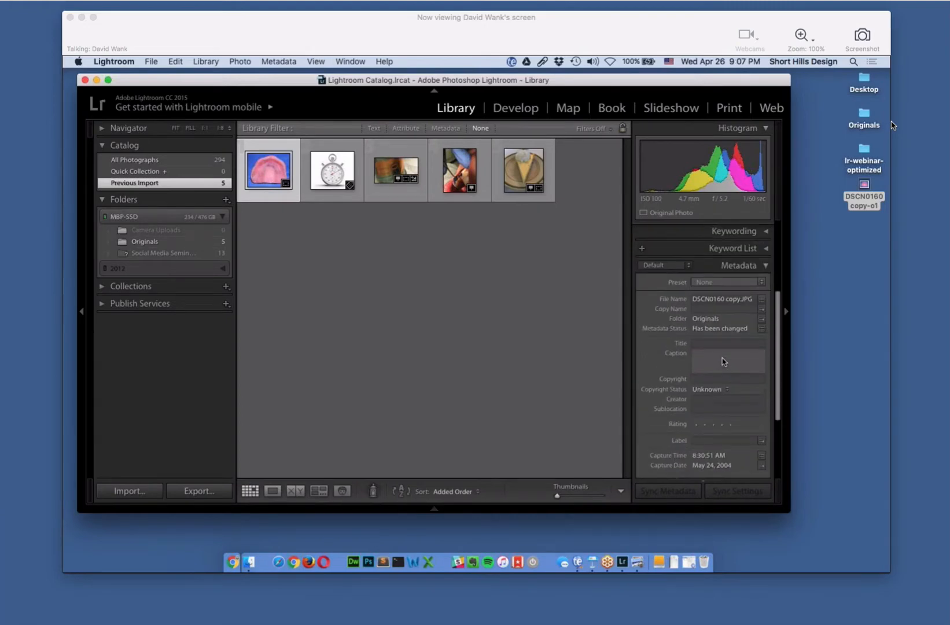
Expand the Keywording section and compare the keyword tags of the denture photo and the stopwatch photo
click(735, 240)
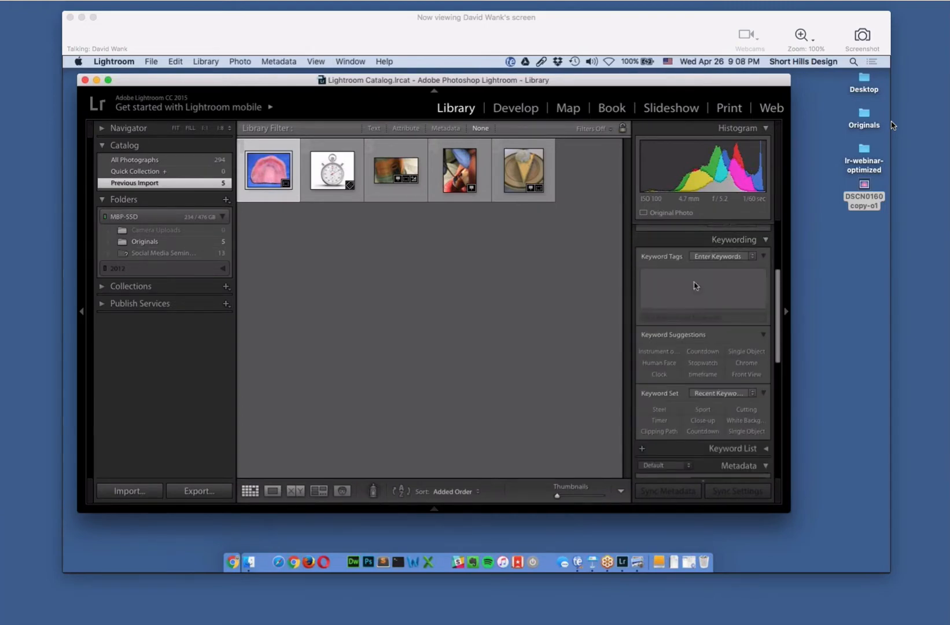
scroll(689, 290, down, 1)
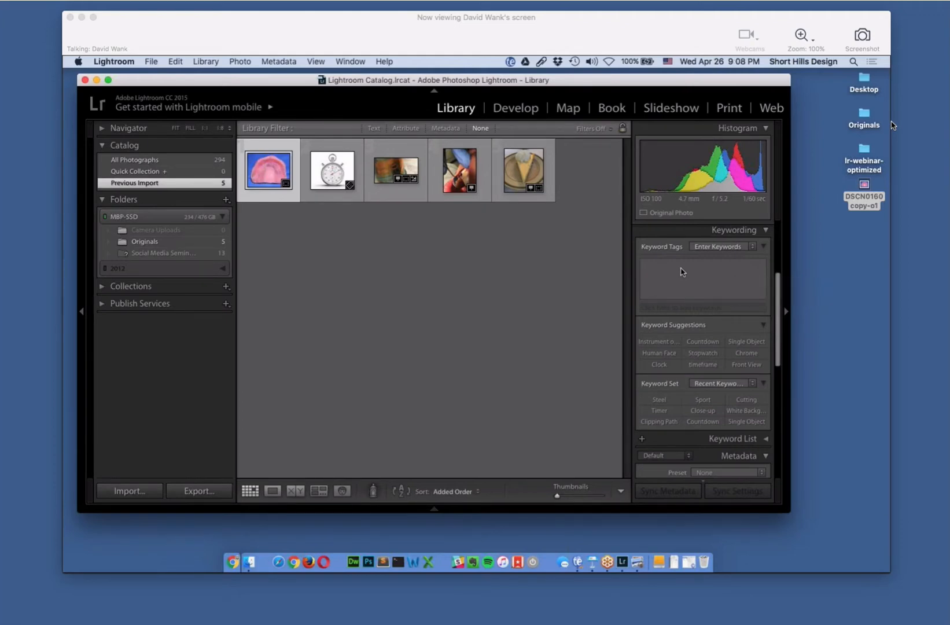
click(520, 284)
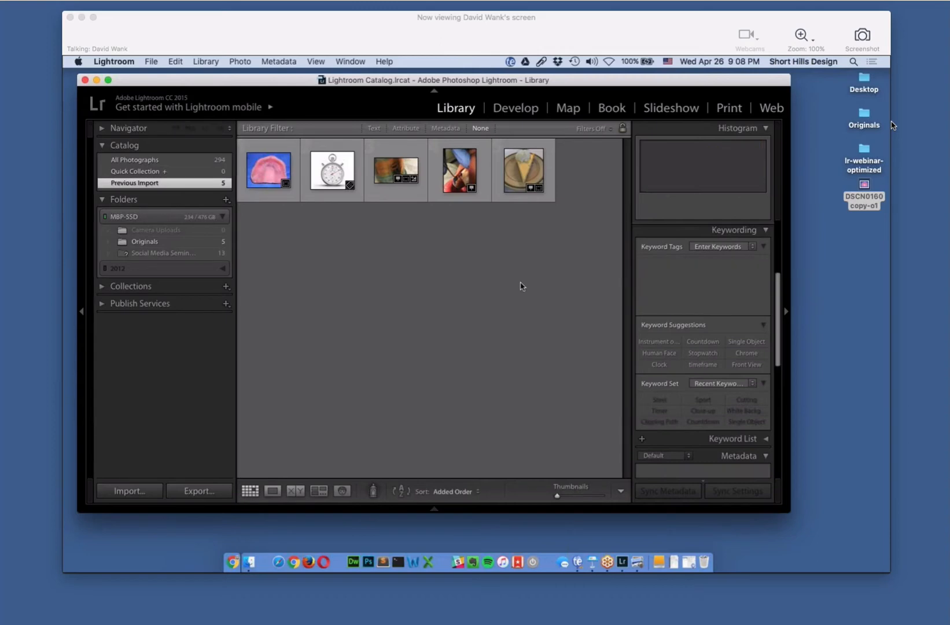
click(280, 181)
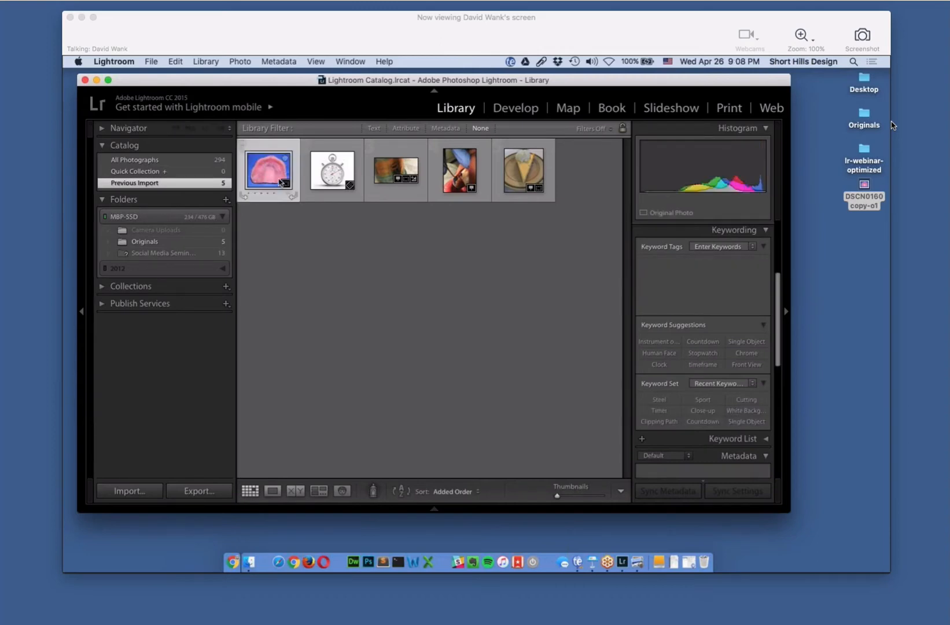
click(382, 276)
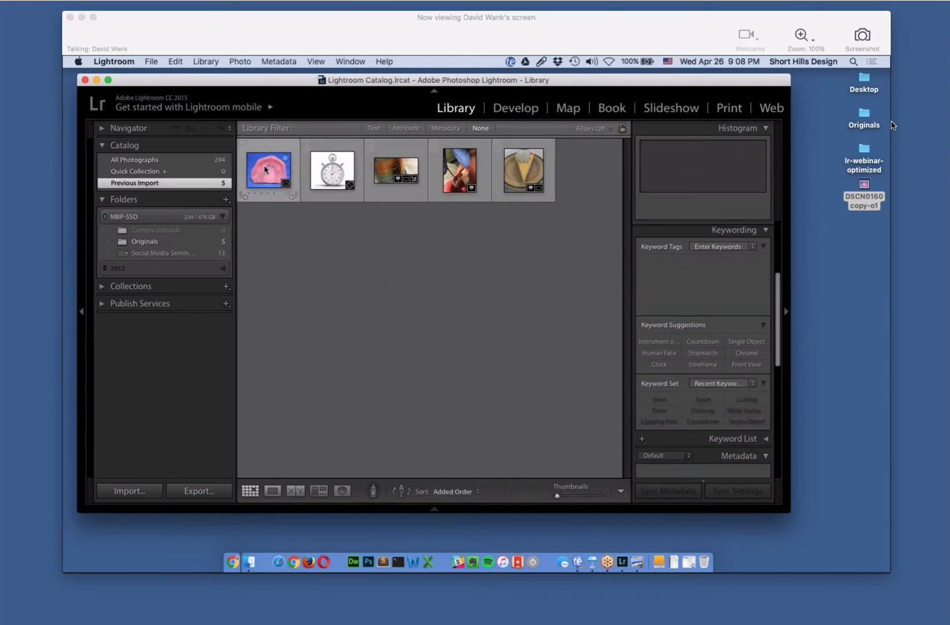
click(341, 181)
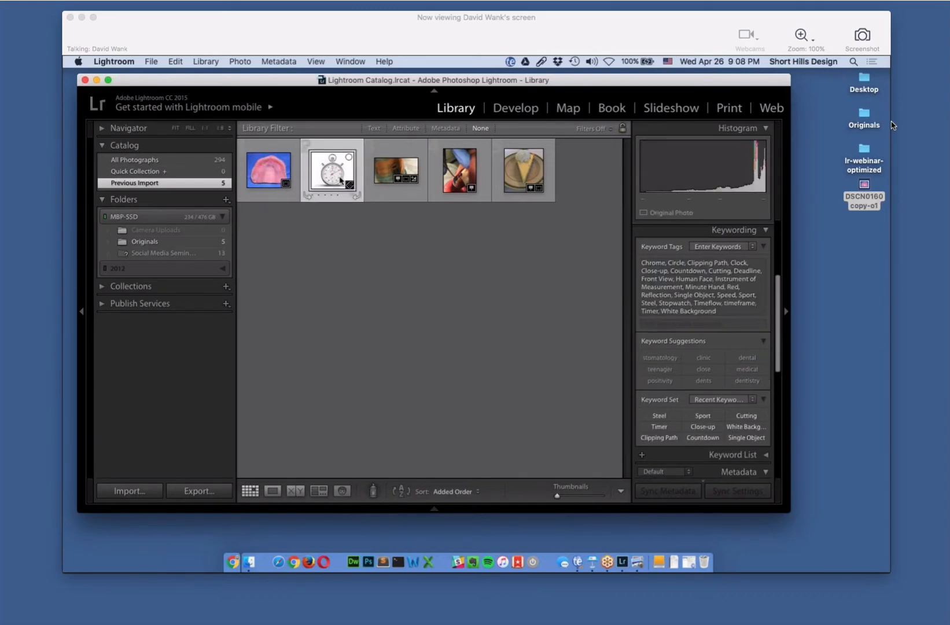
scroll(708, 276, up, 1)
scroll(709, 277, down, 2)
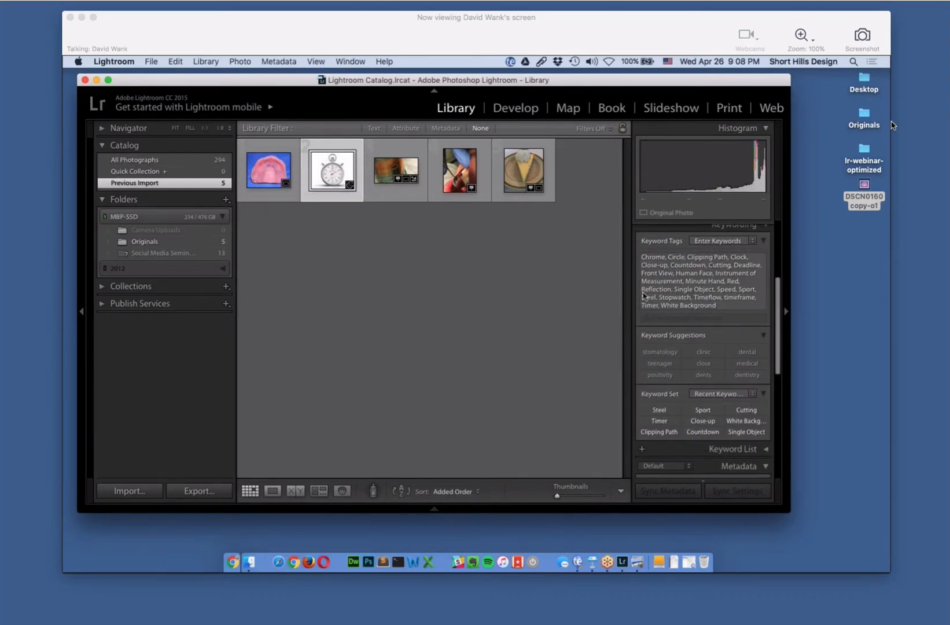
Add the keyword "impression" to the third photo in the grid
click(502, 302)
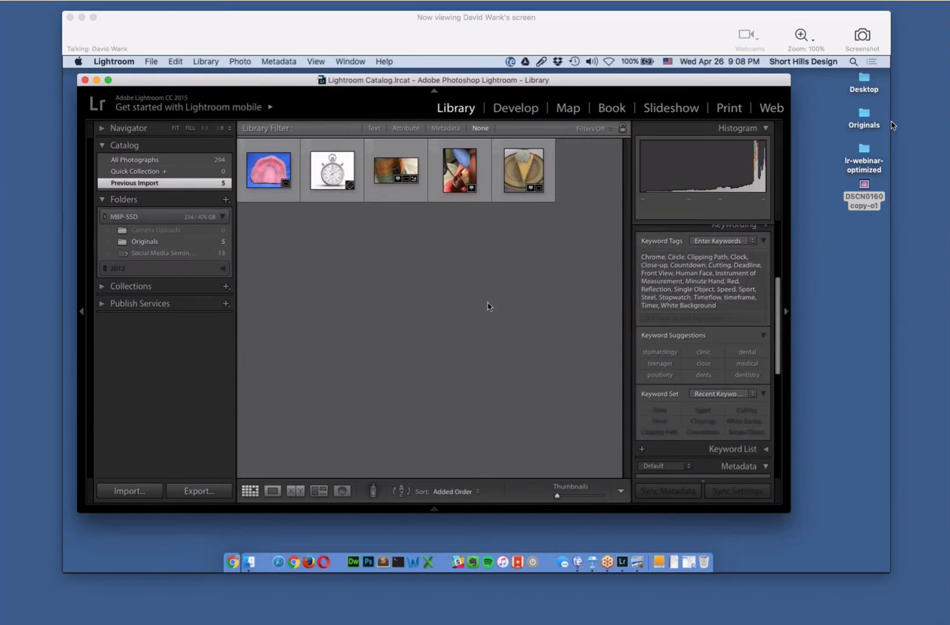
click(405, 175)
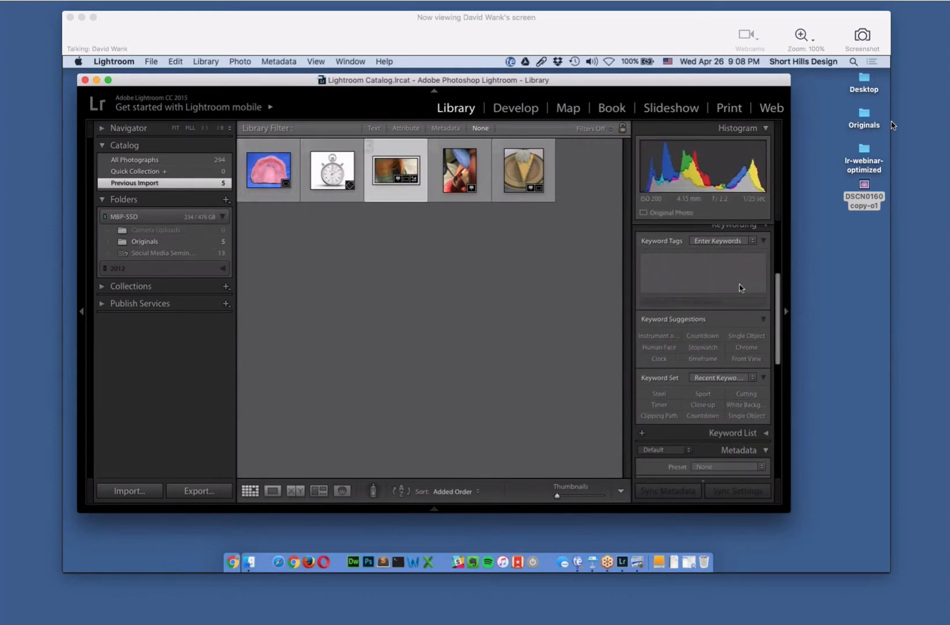
click(693, 277)
text(inmp)
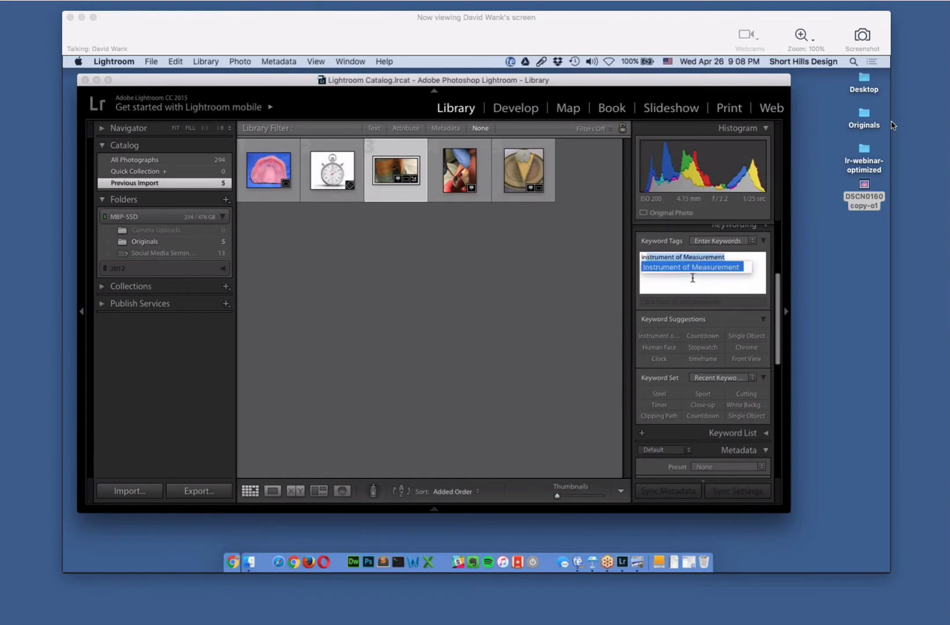
text(re)
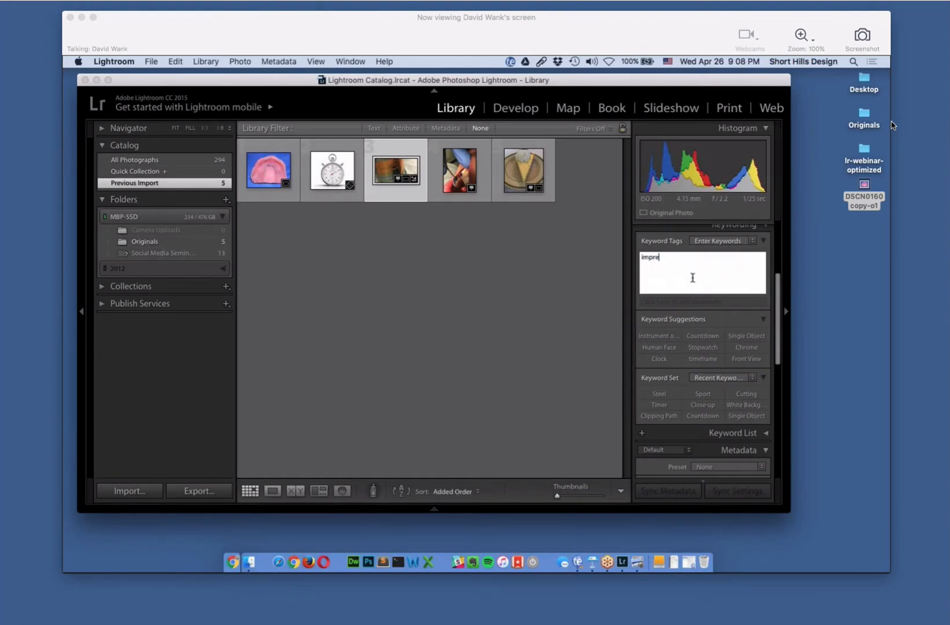
text(ssion)
key(Return)
Add the keyword "denture" to the DSCN0160 copy.JPG photo and deselect it
click(271, 178)
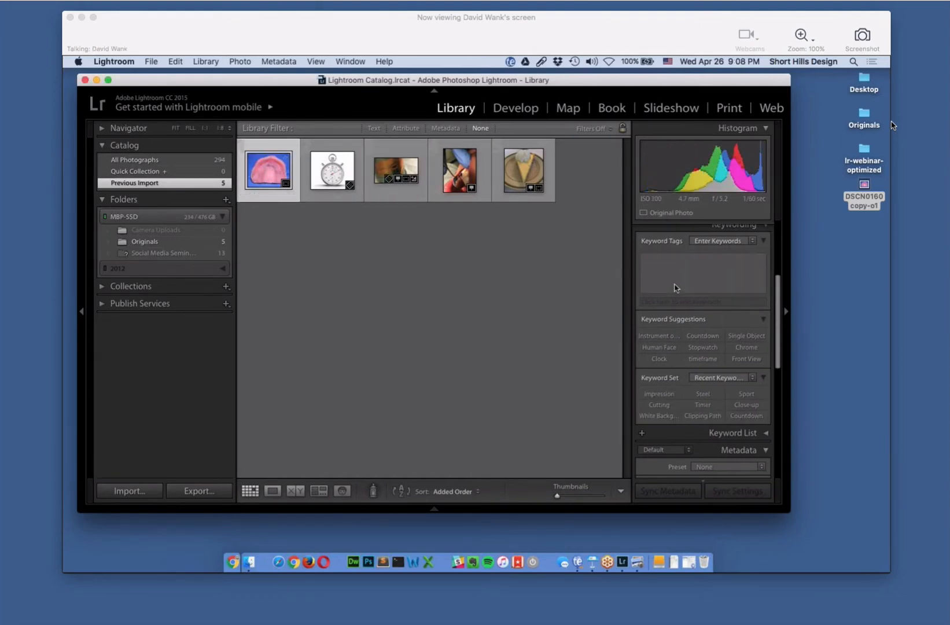
click(662, 271)
text(dew)
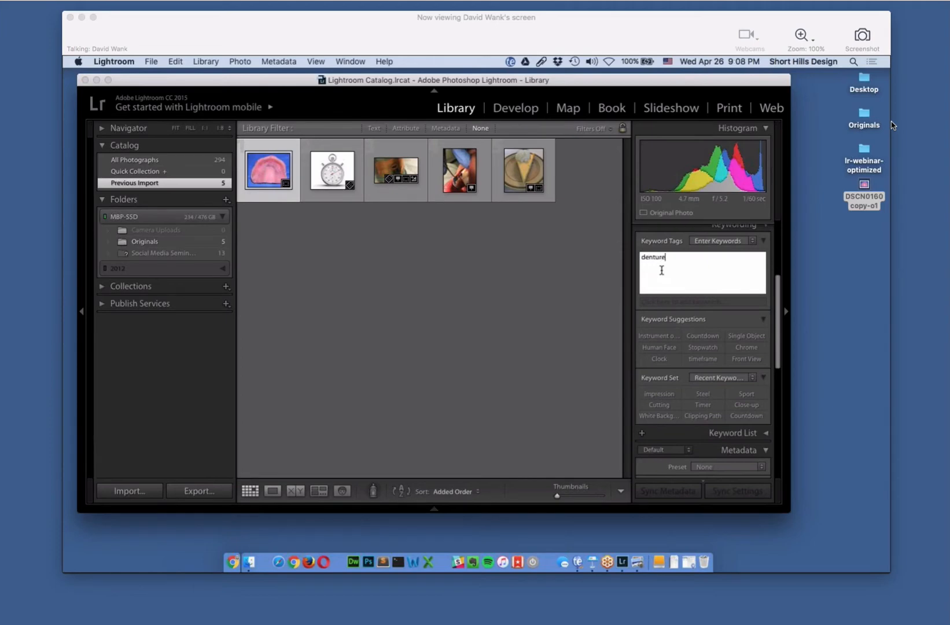
text(ture)
key(Return)
click(509, 343)
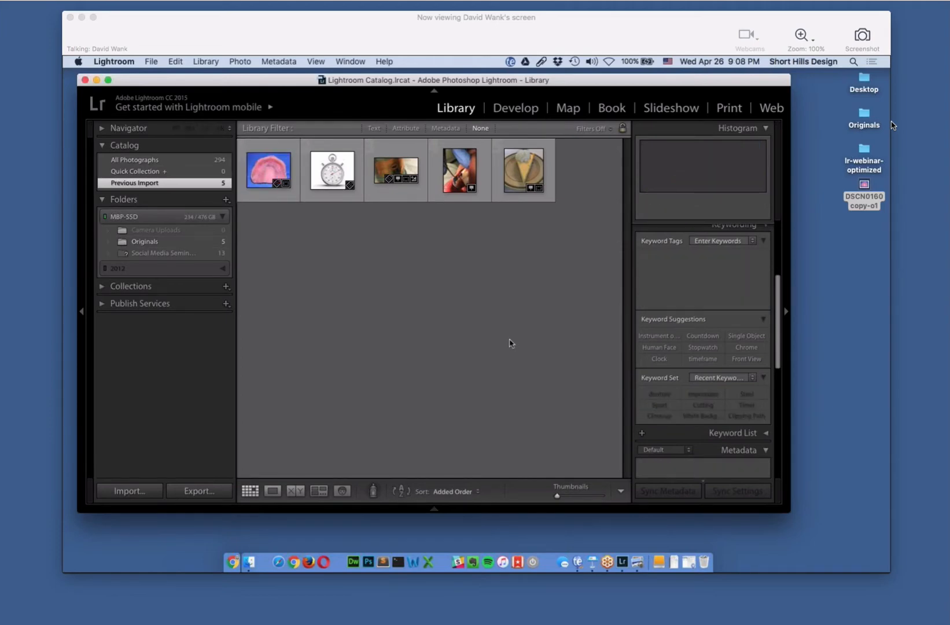
Hide the module picker, show the Attribute and Text options of the Library Filter, and clear the photo selection
scroll(689, 273, up, 5)
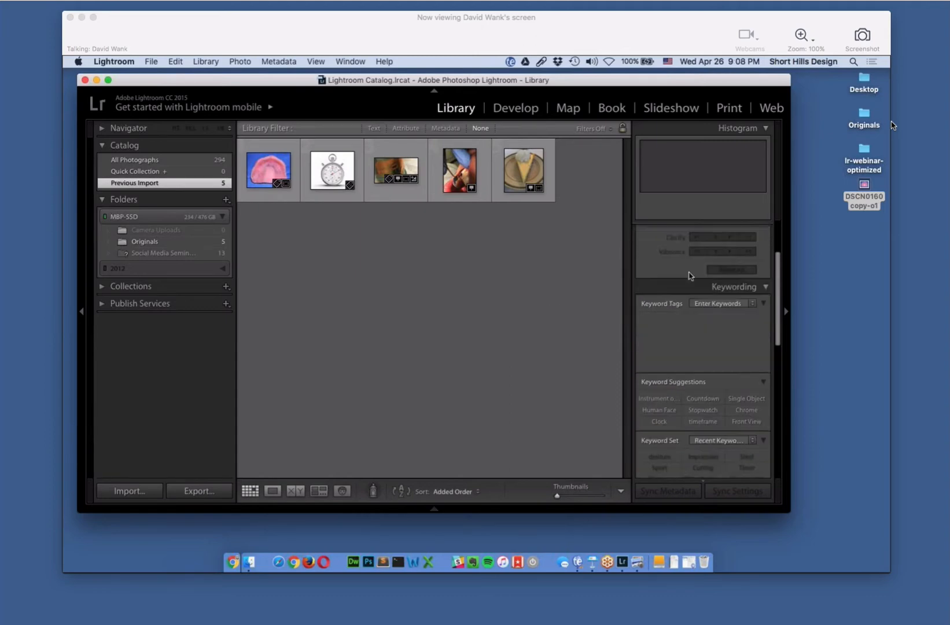
click(434, 90)
click(434, 91)
click(435, 92)
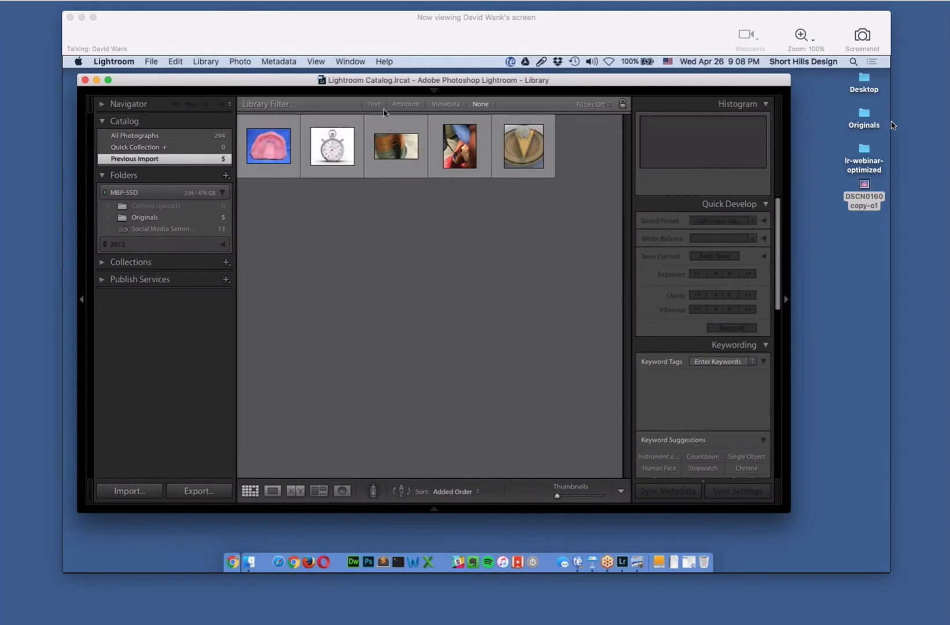
click(414, 109)
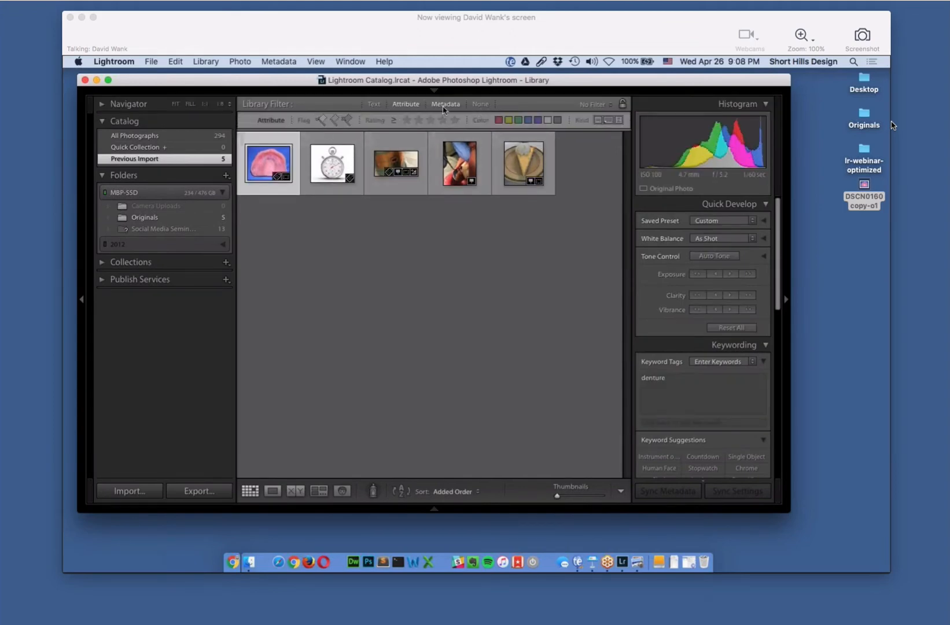
click(373, 106)
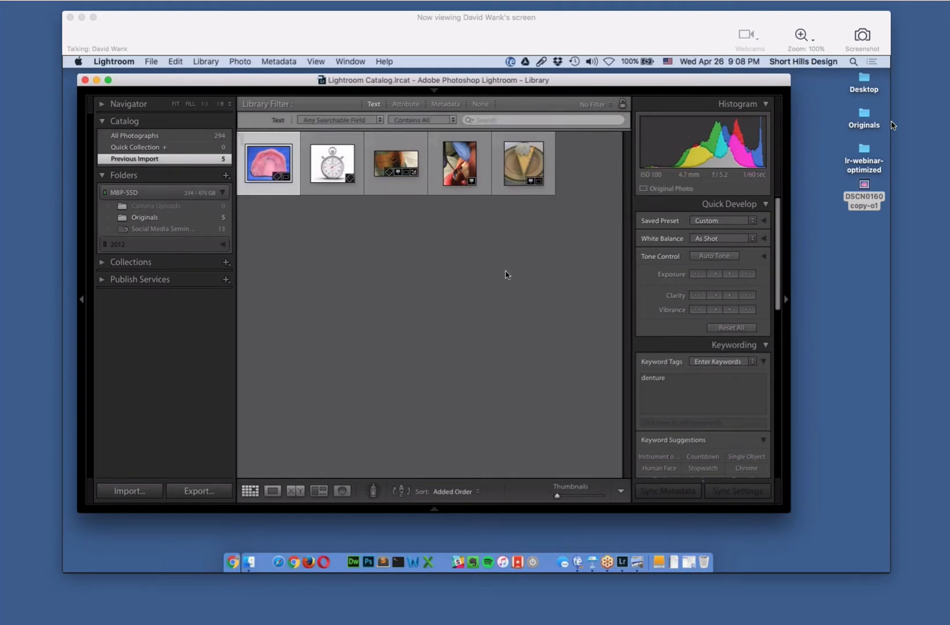
click(557, 272)
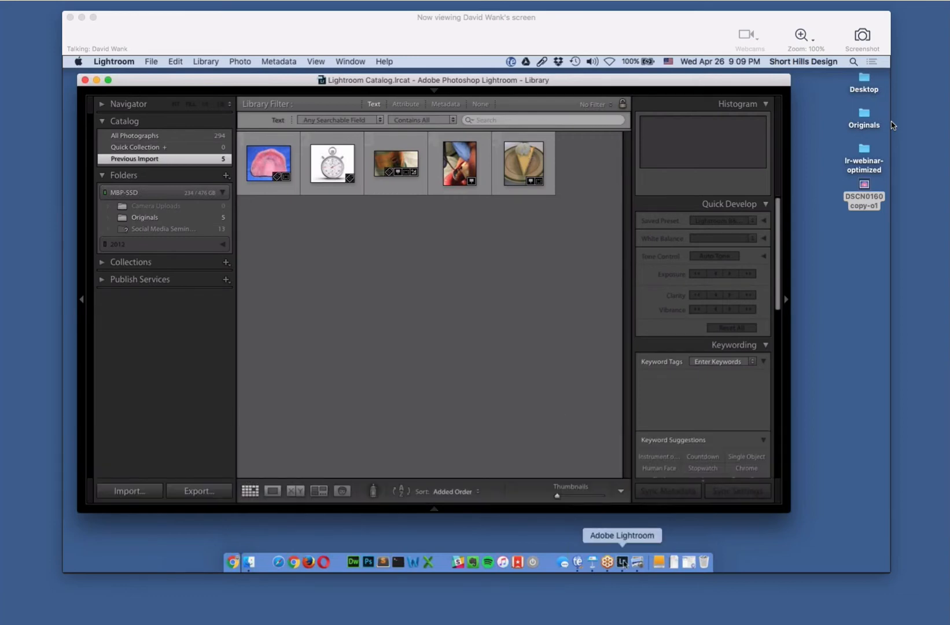
Switch to Keynote, play the Webinar-2017.04.26-LR slideshow from the Webinar Wednesday slide and advance to the next slide
click(592, 562)
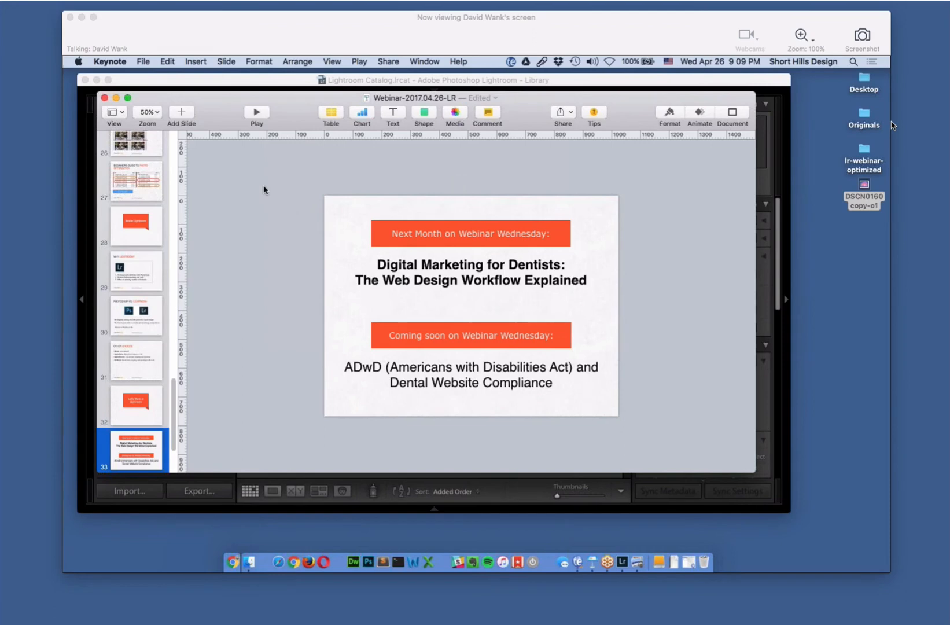
key(alt+super+p)
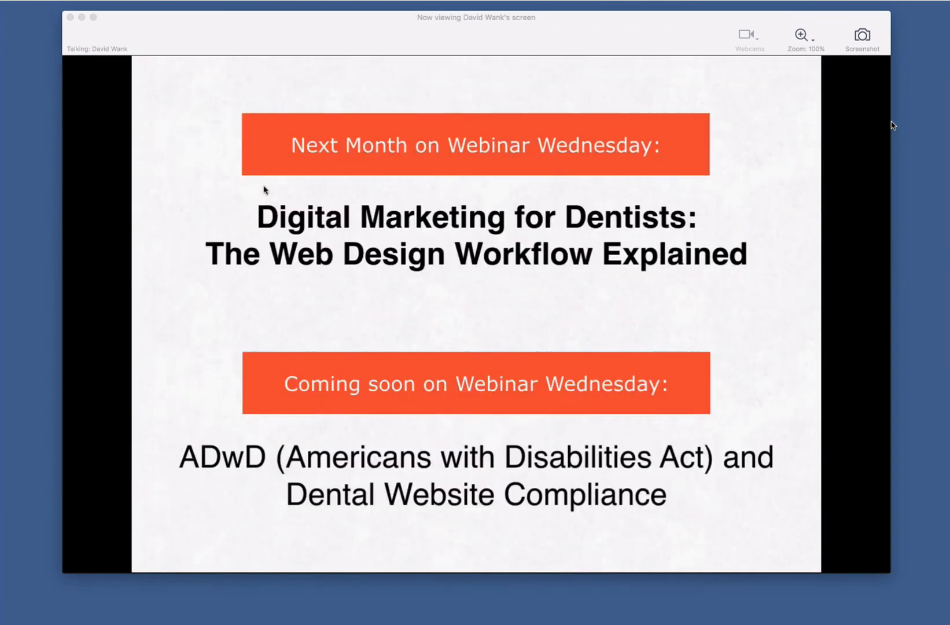
key(Right)
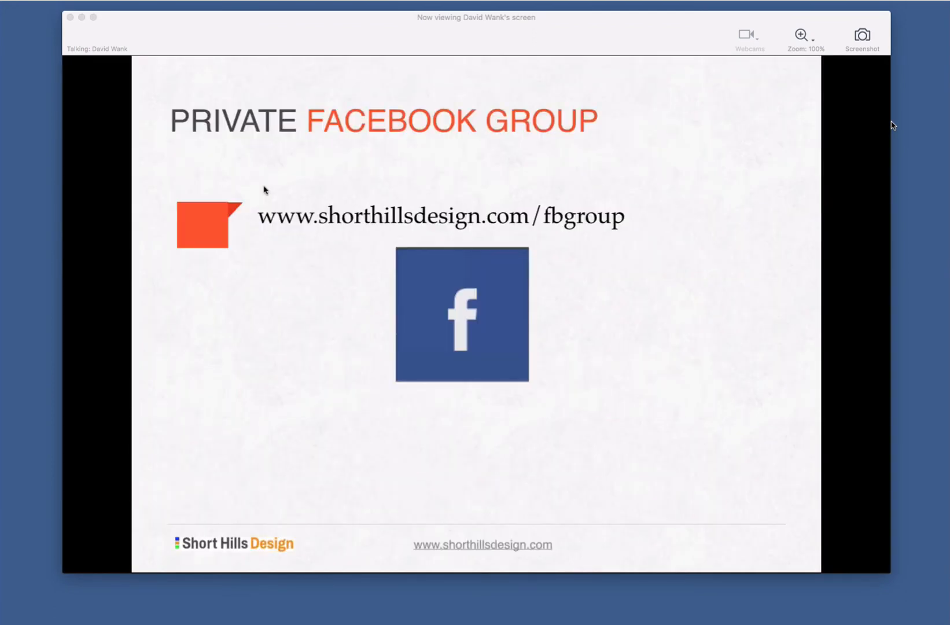